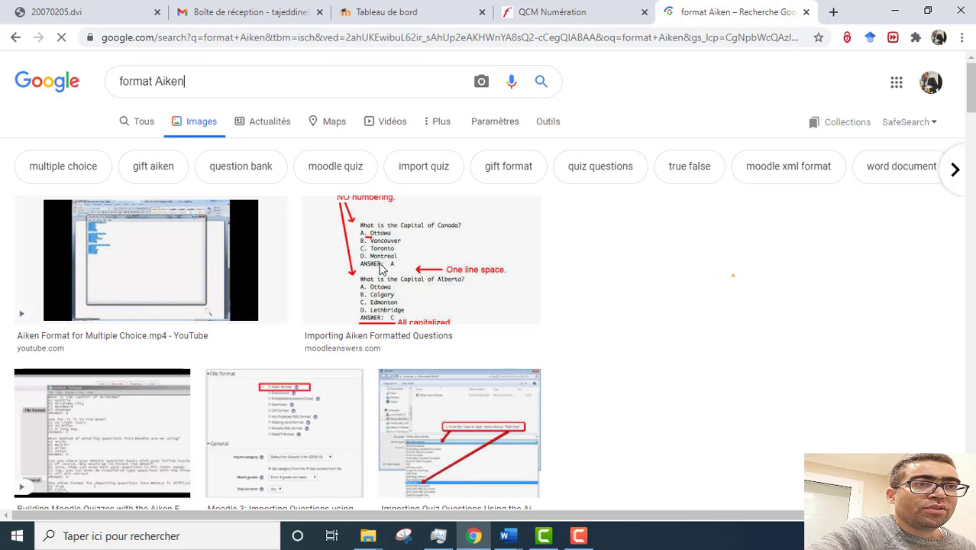
# Step: Enlarge the Importing Aiken Formatted Questions image result and browse to the next preview
pyautogui.click(428, 242)
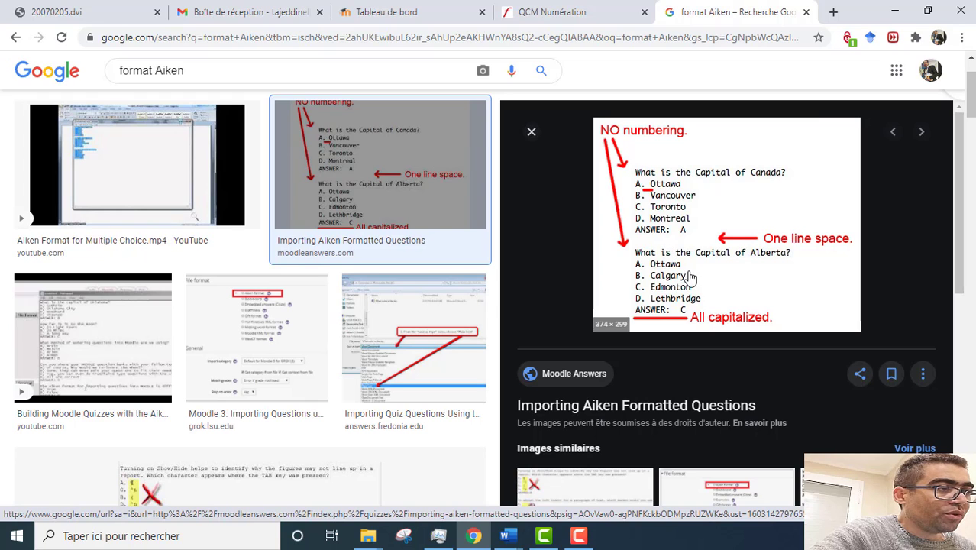
pyautogui.press('Right')
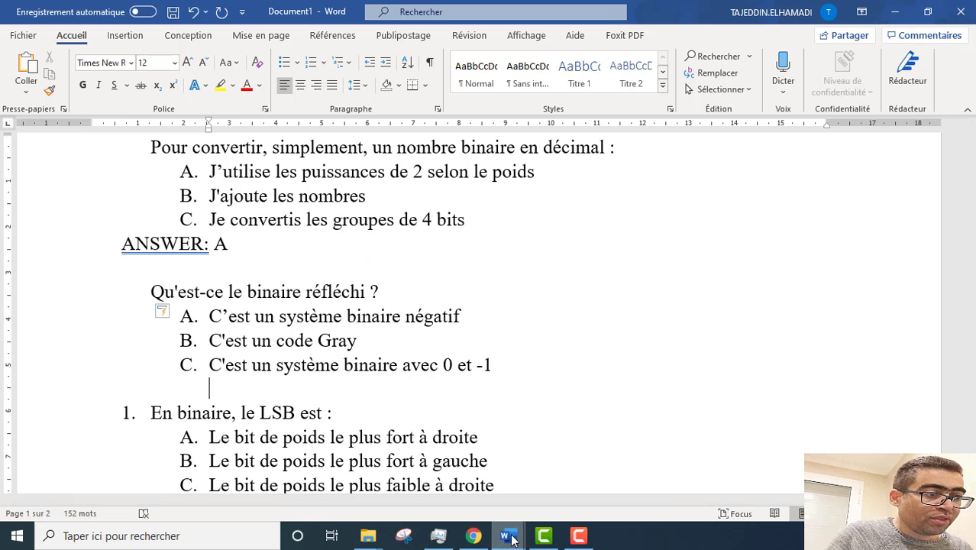
# Step: Bring the QCM_Démo.docx quiz back into view in Word and scroll through its questions
pyautogui.click(508, 536)
pyautogui.click(580, 478)
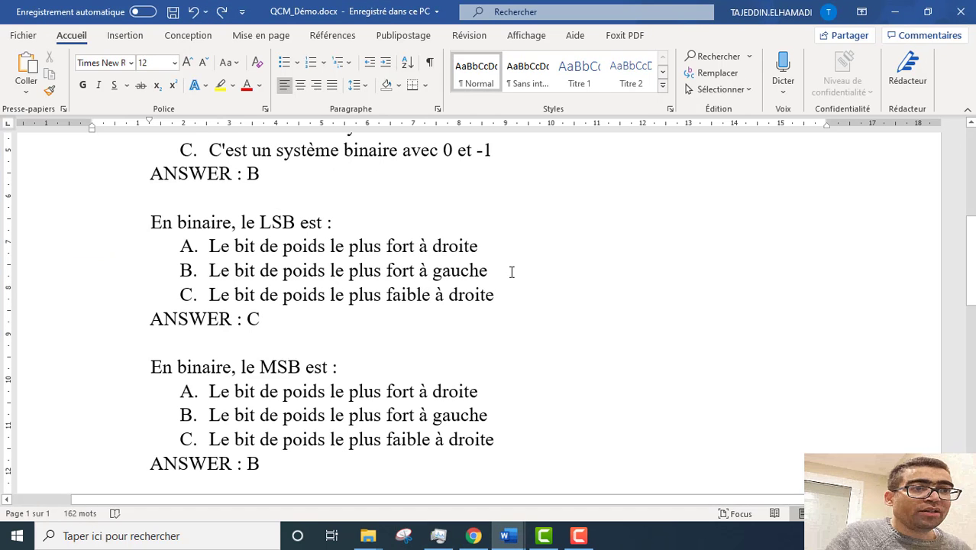
pyautogui.scroll(5, 508, 280)
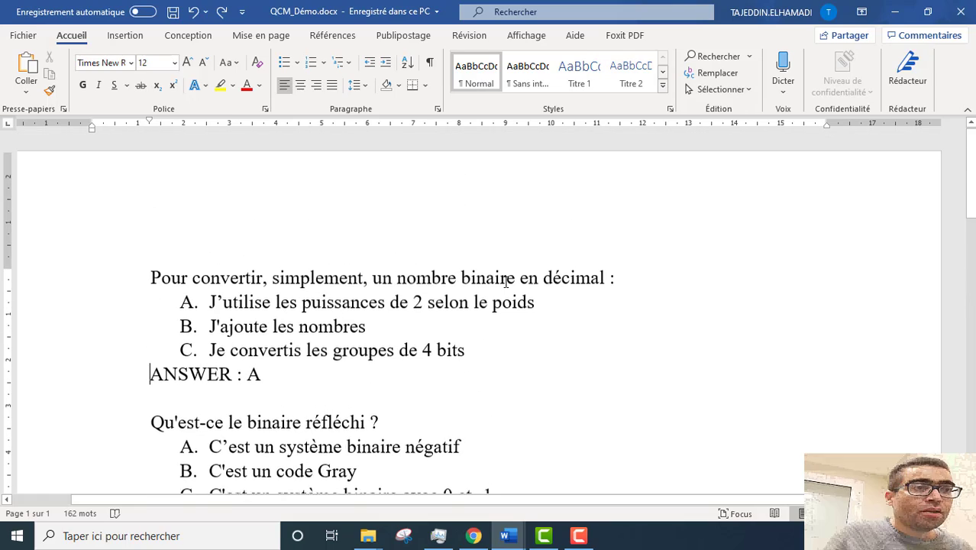
pyautogui.scroll(-2, 506, 281)
pyautogui.scroll(-6, 506, 282)
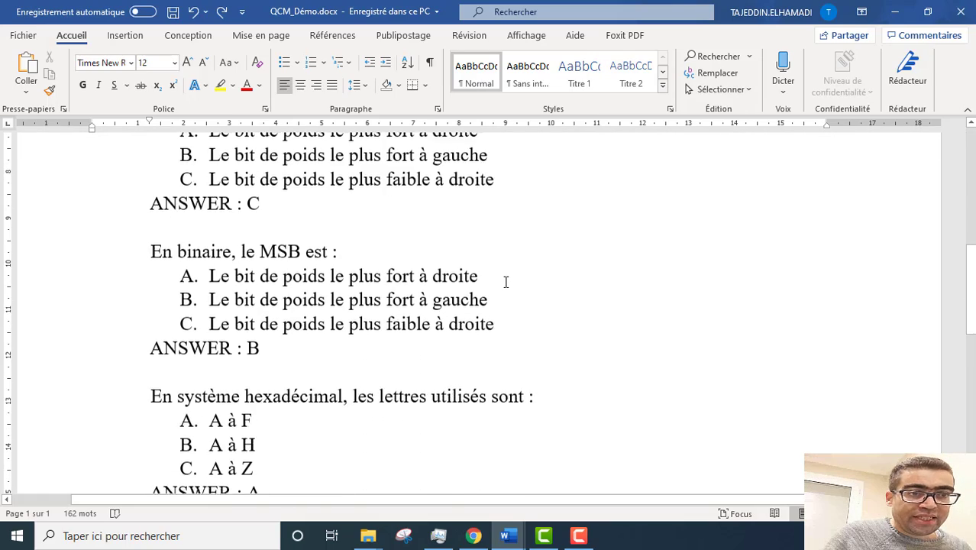
pyautogui.scroll(5, 506, 282)
pyautogui.scroll(3, 505, 282)
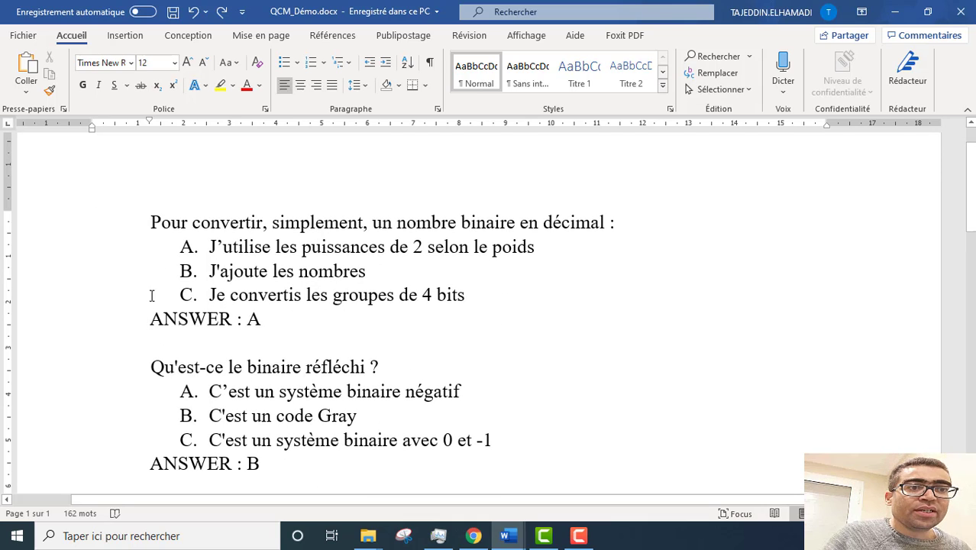
# Step: Highlight the 'ANSWER : A' and 'ANSWER : B' lines that end the questions
pyautogui.moveTo(142, 318); pyautogui.dragTo(267, 319)
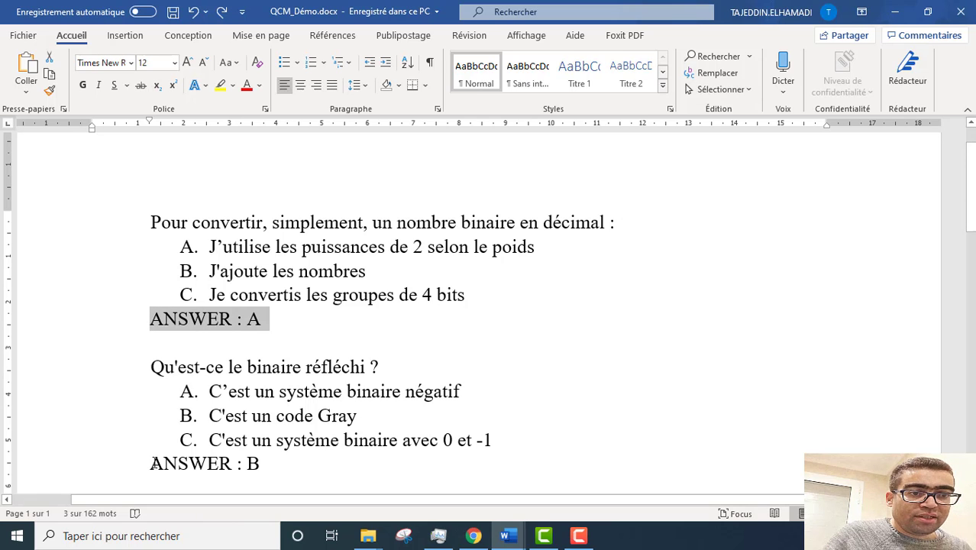
pyautogui.moveTo(149, 464); pyautogui.dragTo(277, 459)
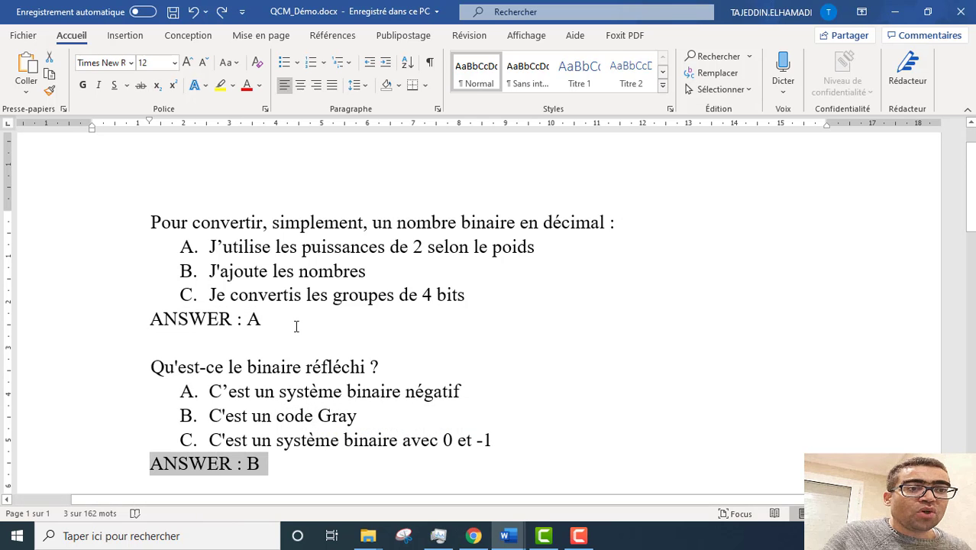
pyautogui.scroll(-1, 226, 227)
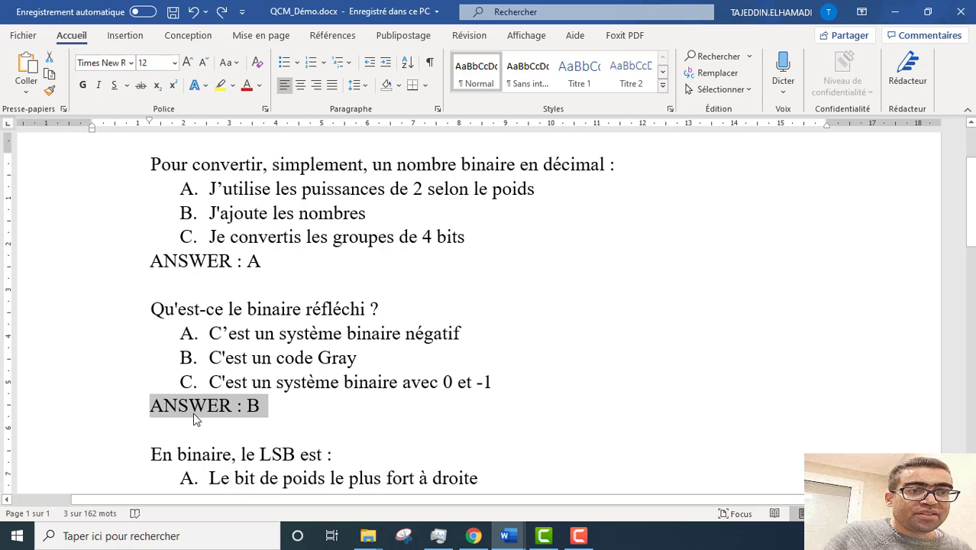
pyautogui.scroll(-9, 310, 420)
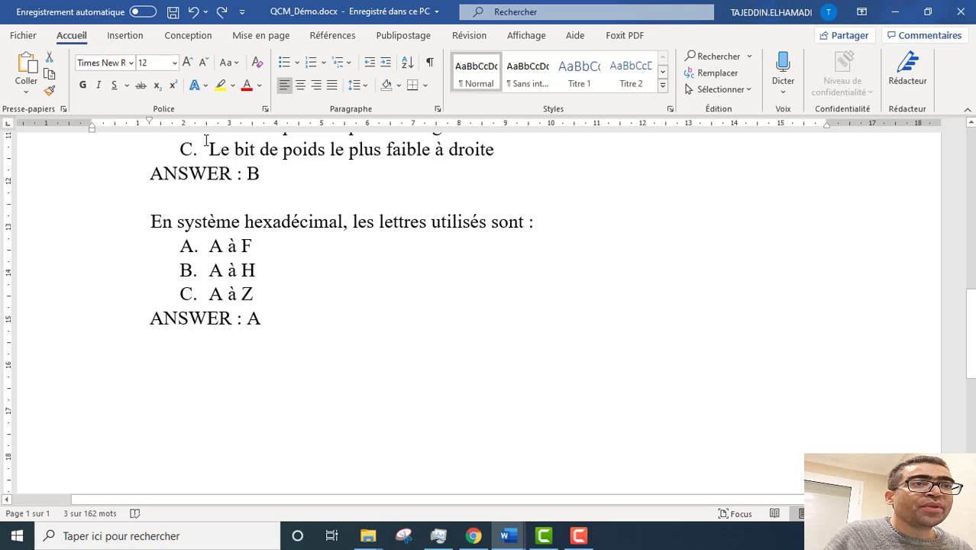
# Step: Choose the desktop (Bureau) as the save-as location for the quiz document
pyautogui.click(23, 35)
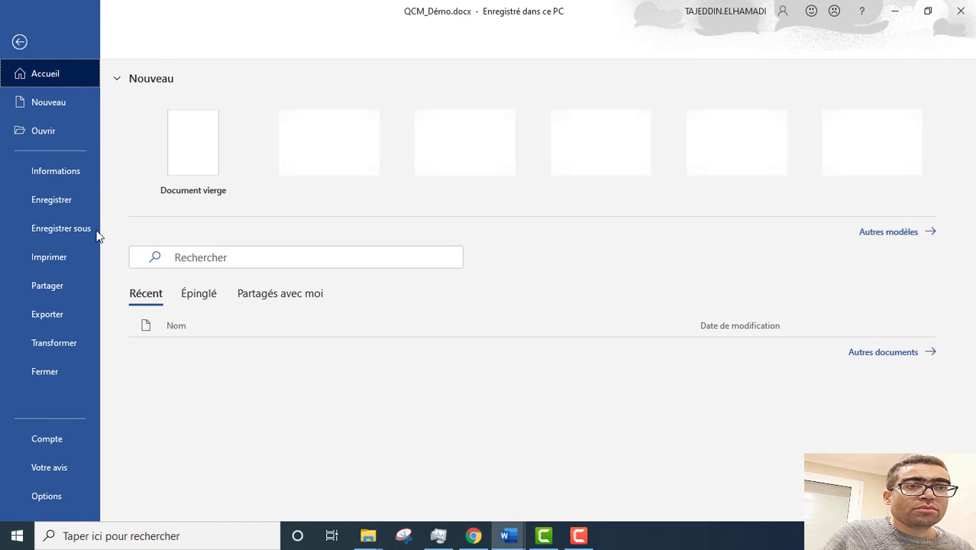
pyautogui.click(65, 229)
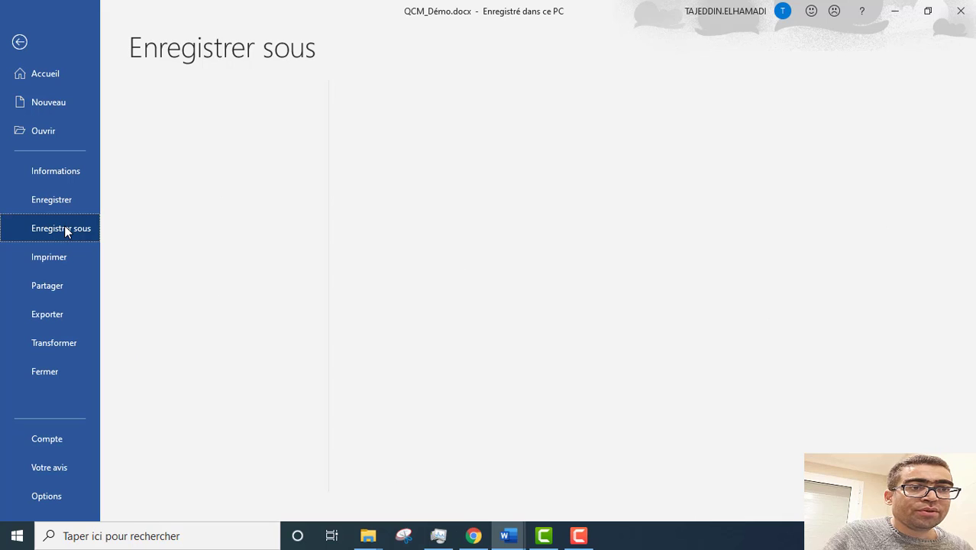
pyautogui.click(187, 311)
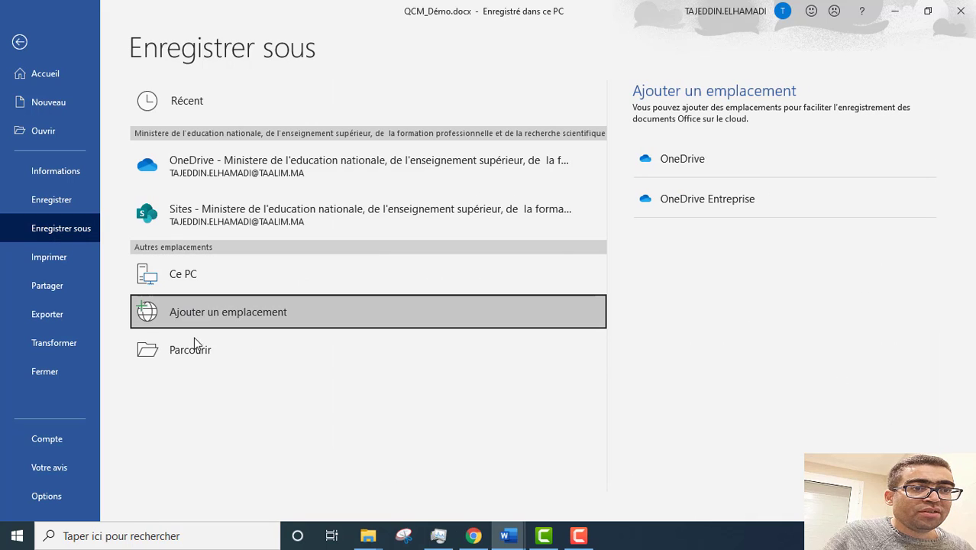
pyautogui.click(193, 344)
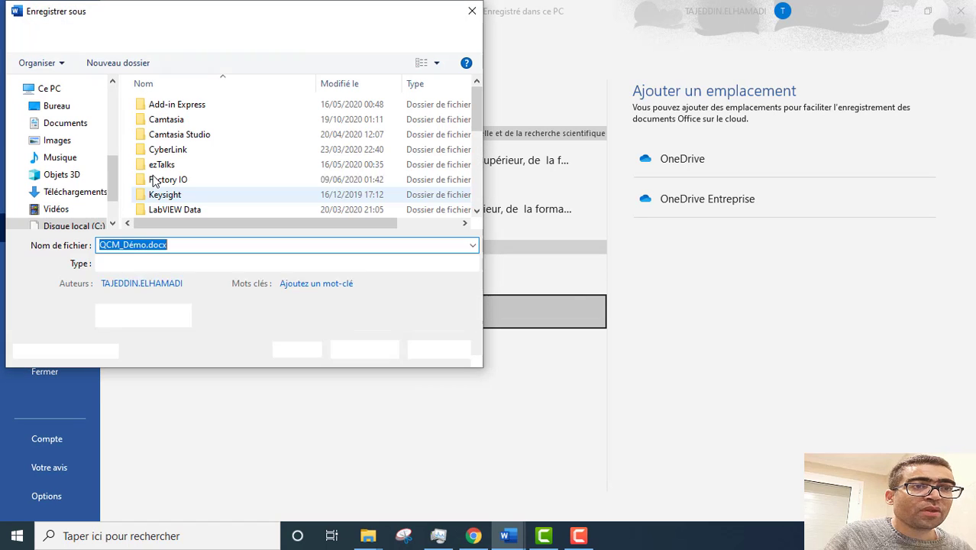
pyautogui.moveTo(109, 176); pyautogui.dragTo(110, 126)
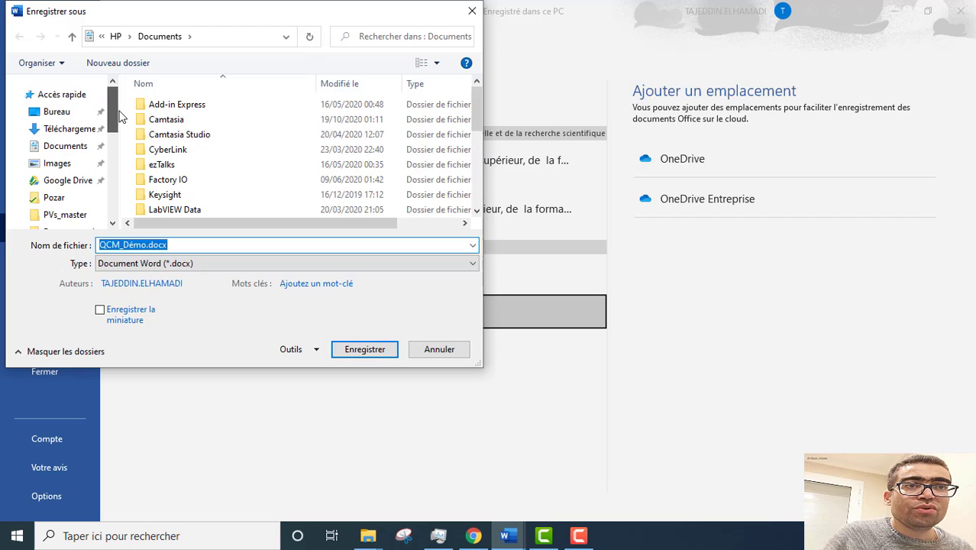
pyautogui.click(72, 114)
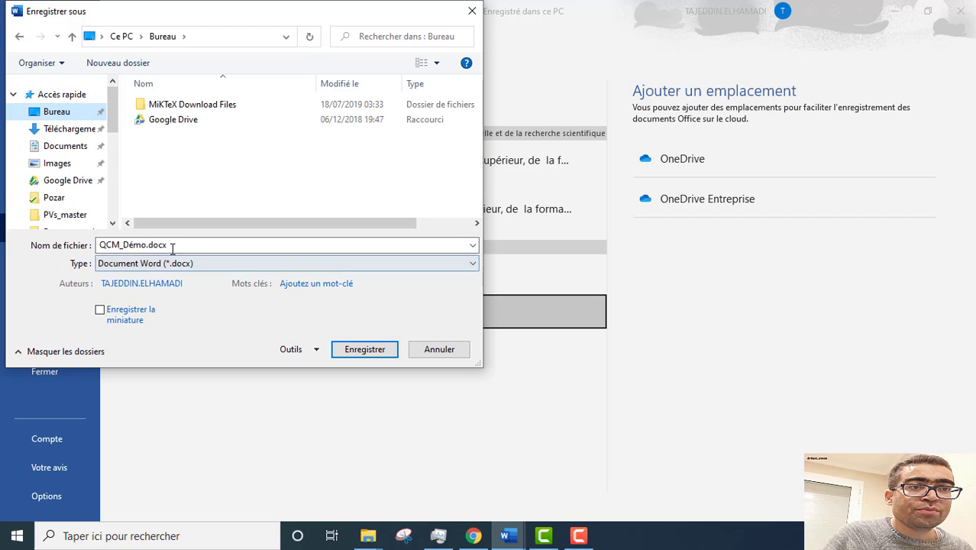
# Step: Save the quiz as QCM_Démo.txt in Texte brut (*.txt) format
pyautogui.click(143, 244)
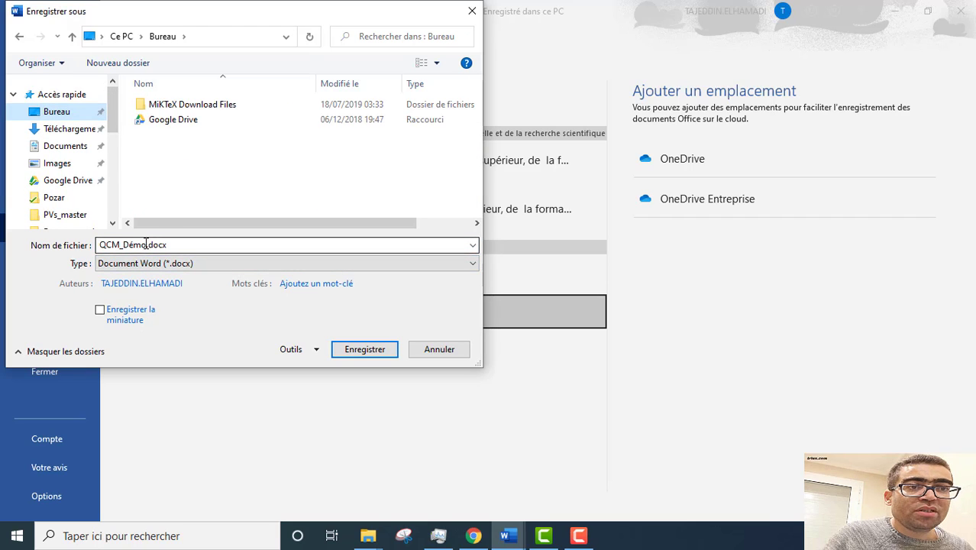
pyautogui.doubleClick(145, 245)
pyautogui.click(142, 245)
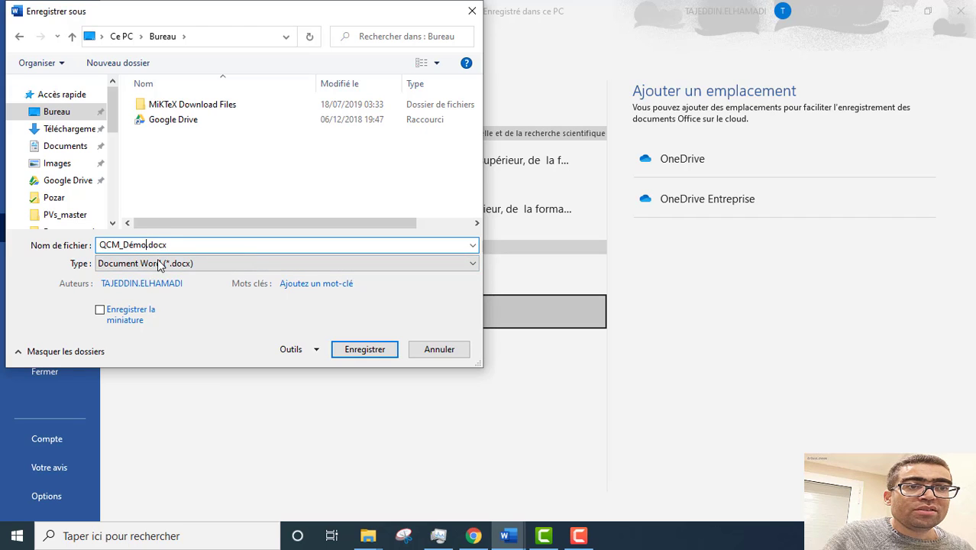
pyautogui.click(181, 262)
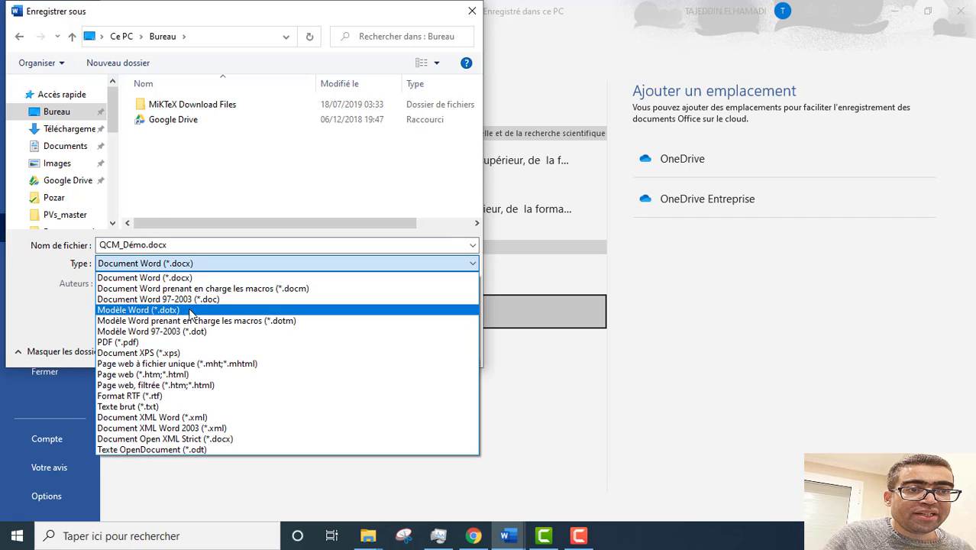
pyautogui.click(173, 409)
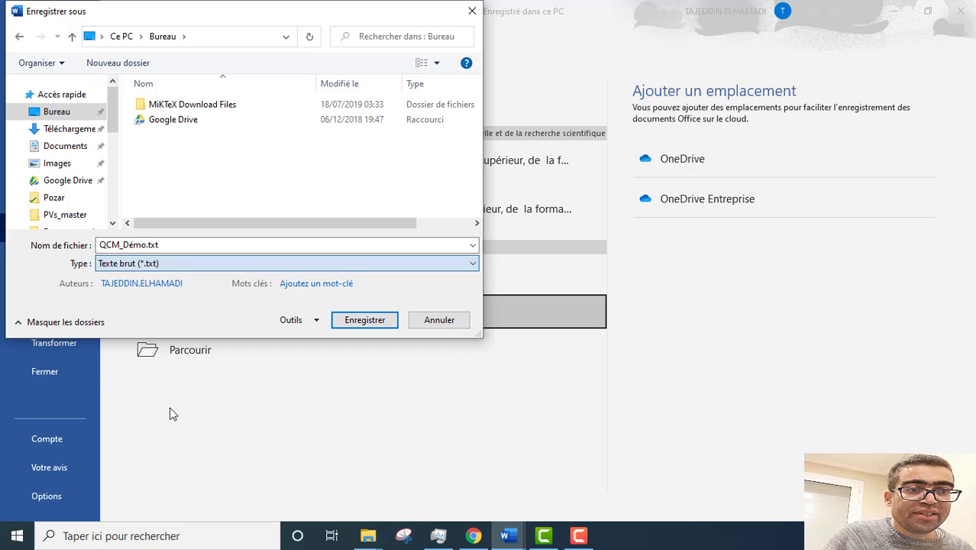
pyautogui.click(359, 324)
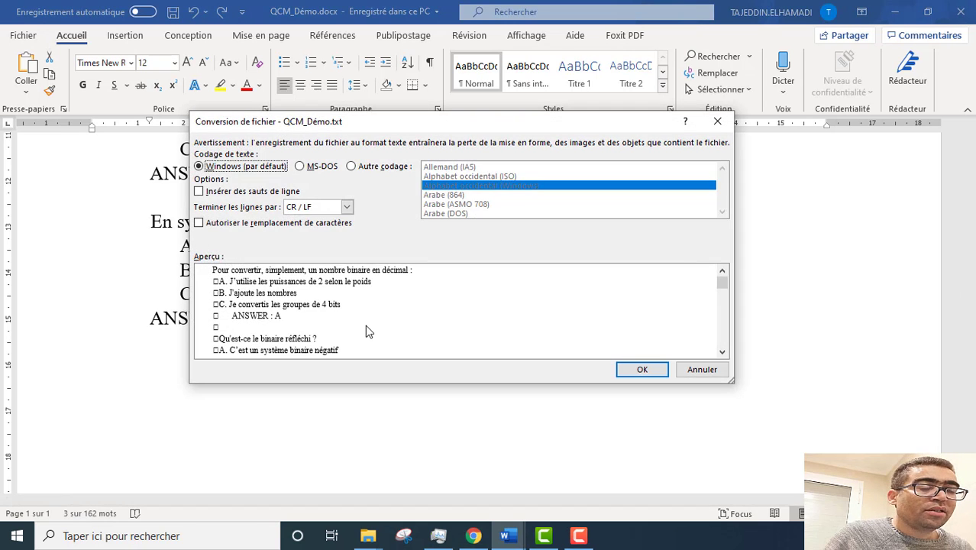
# Step: Select Autre codage with Unicode (UTF-8) and confirm the plain-text conversion
pyautogui.moveTo(440, 125)
pyautogui.mouseDown()
pyautogui.moveTo(498, 129)
pyautogui.moveTo(443, 122)
pyautogui.mouseUp()
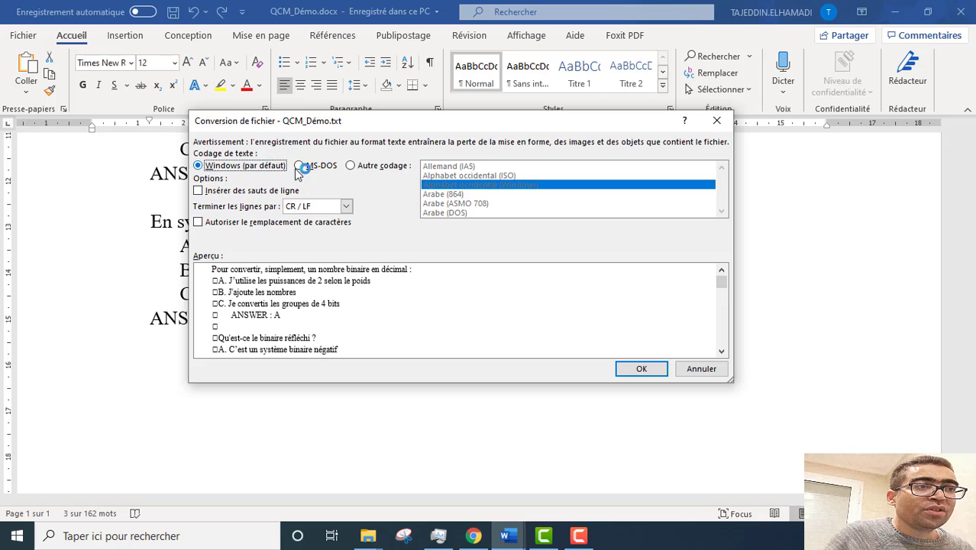
pyautogui.click(360, 169)
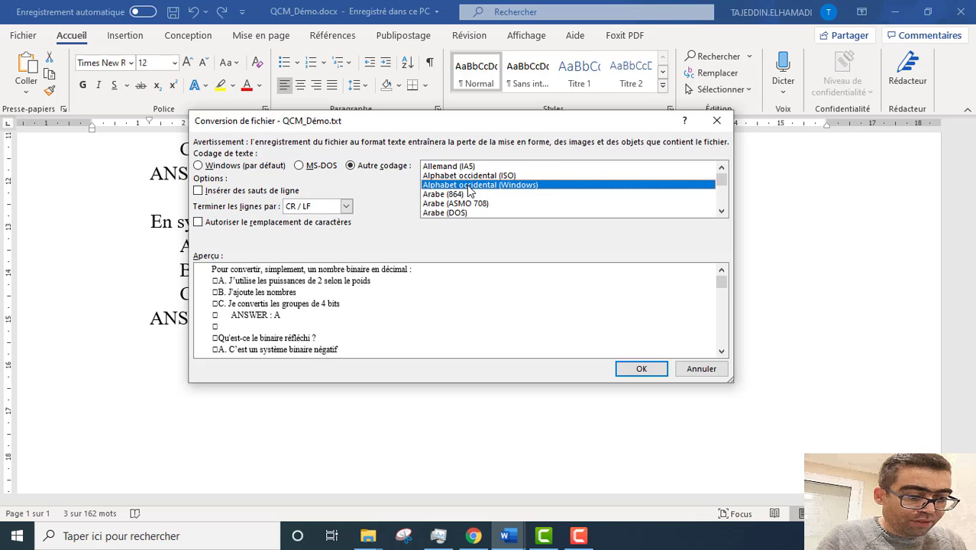
pyautogui.press('u')
pyautogui.press('u')
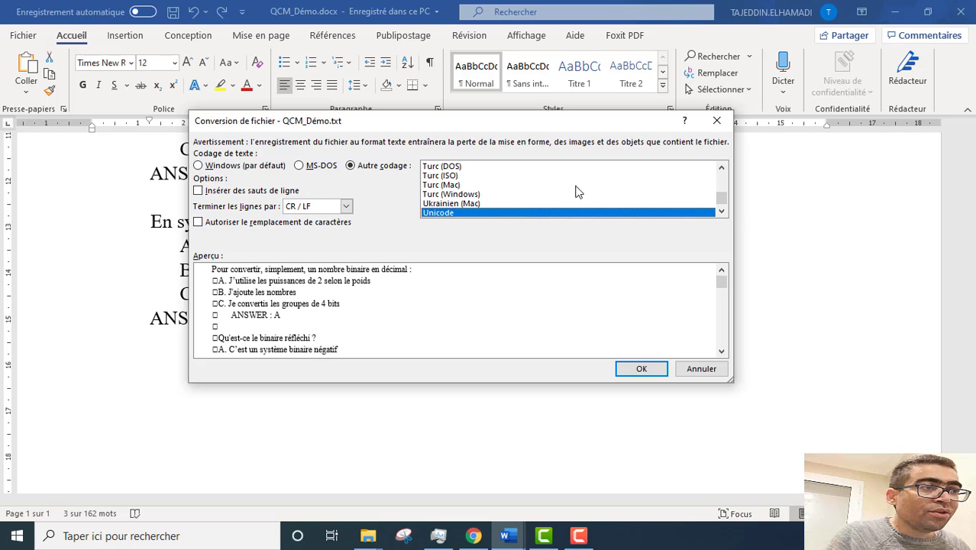
pyautogui.click(721, 211)
pyautogui.click(721, 212)
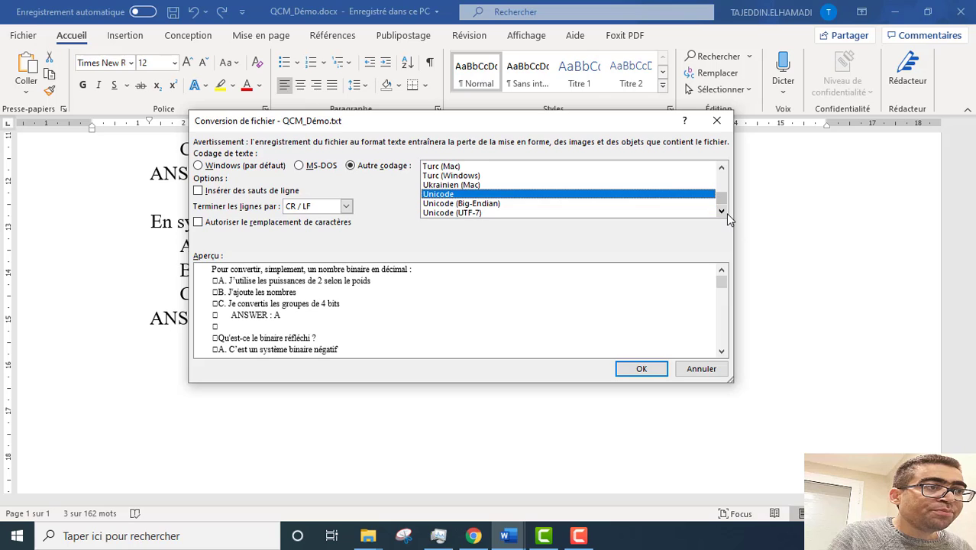
pyautogui.click(721, 211)
pyautogui.click(721, 212)
pyautogui.click(477, 203)
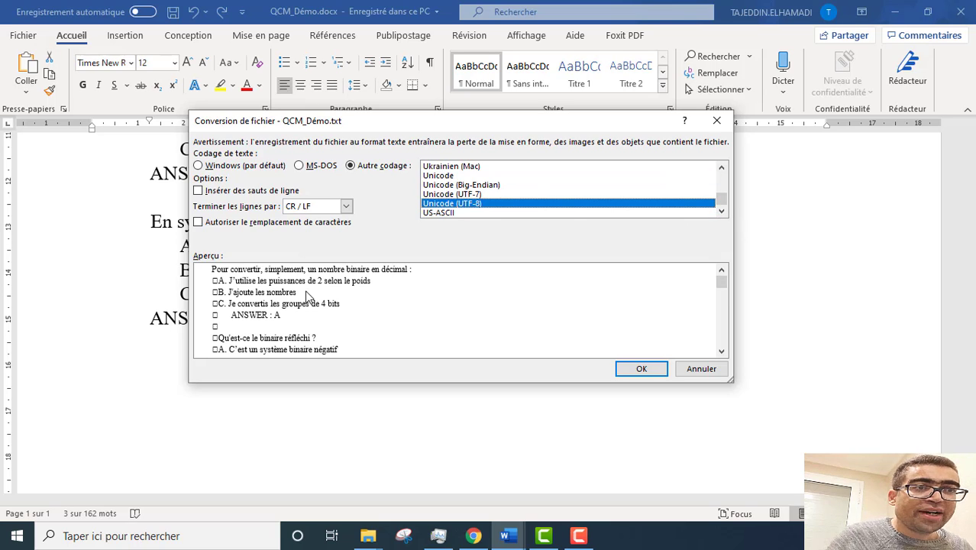
pyautogui.click(630, 369)
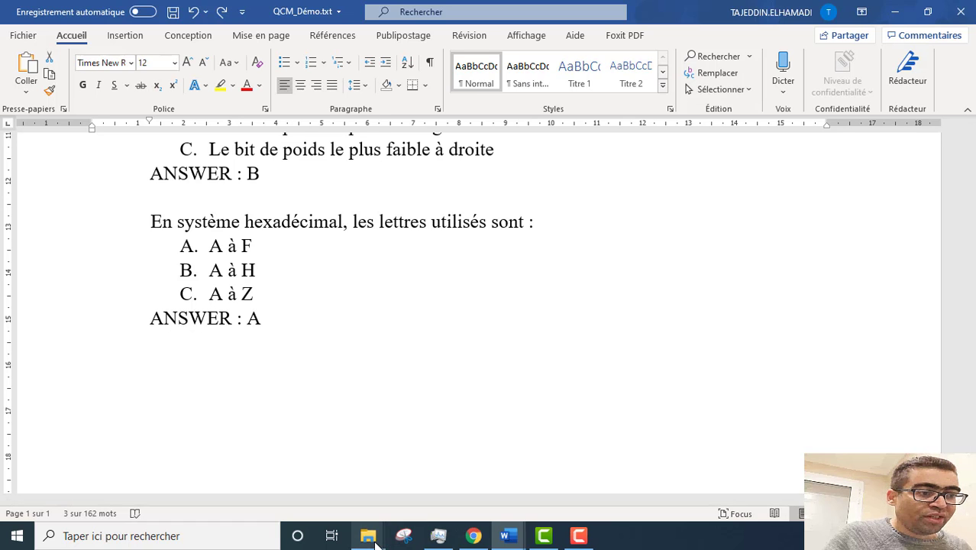
# Step: Open QCM_Démo.txt from the desktop in Notepad and restore its window to a smaller size
pyautogui.click(896, 12)
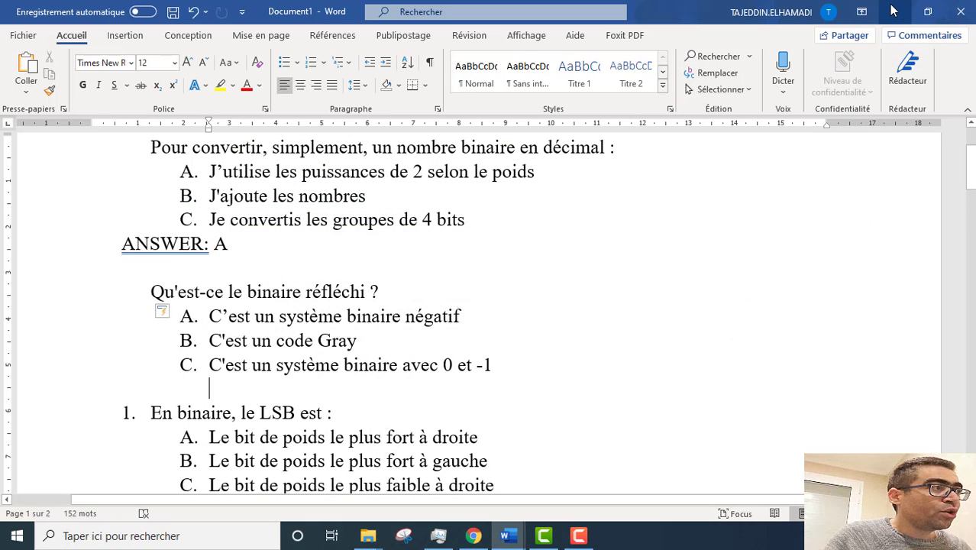
pyautogui.click(895, 12)
pyautogui.click(895, 12)
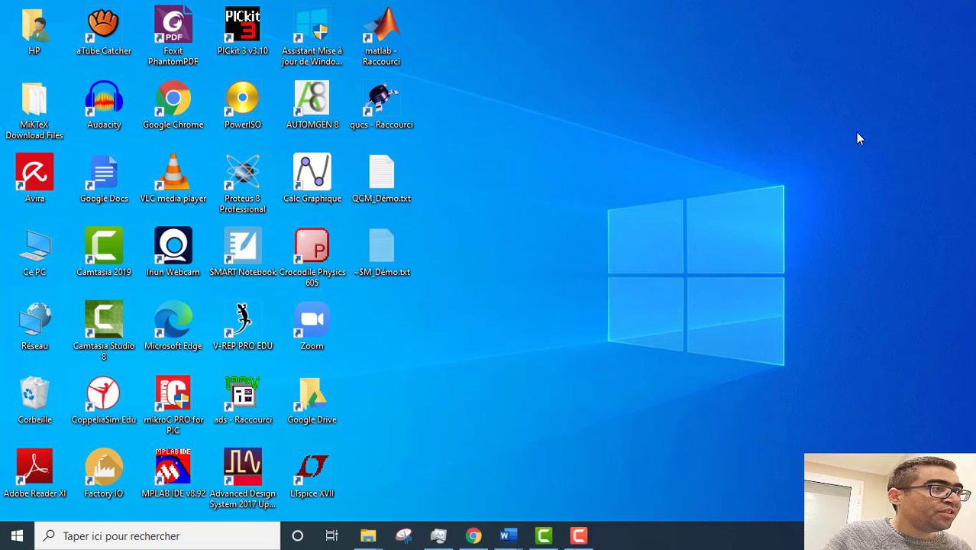
pyautogui.doubleClick(386, 177)
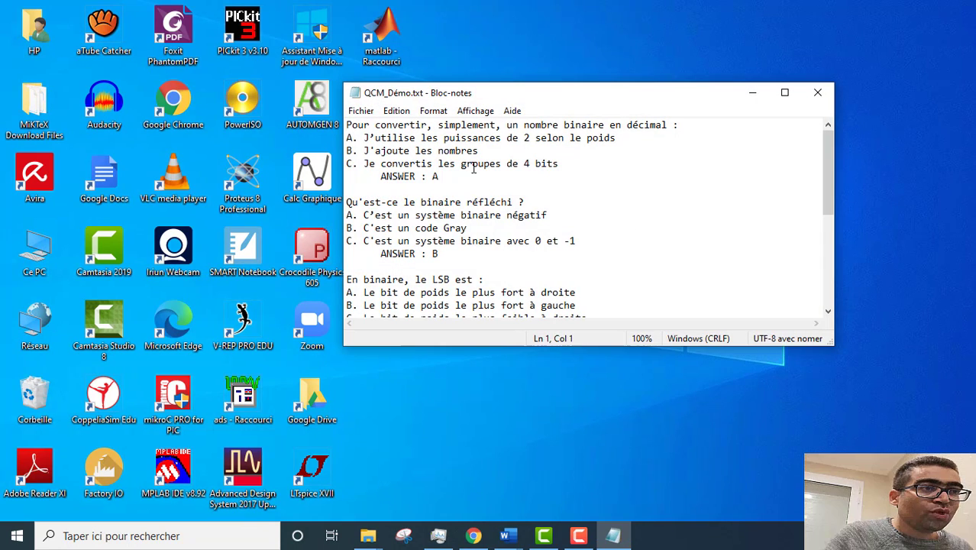
pyautogui.click(786, 93)
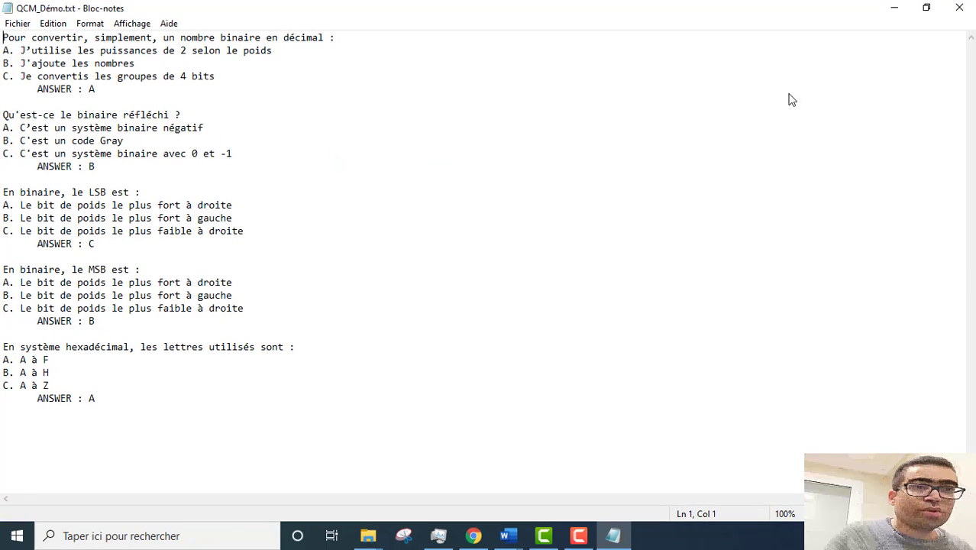
pyautogui.click(922, 14)
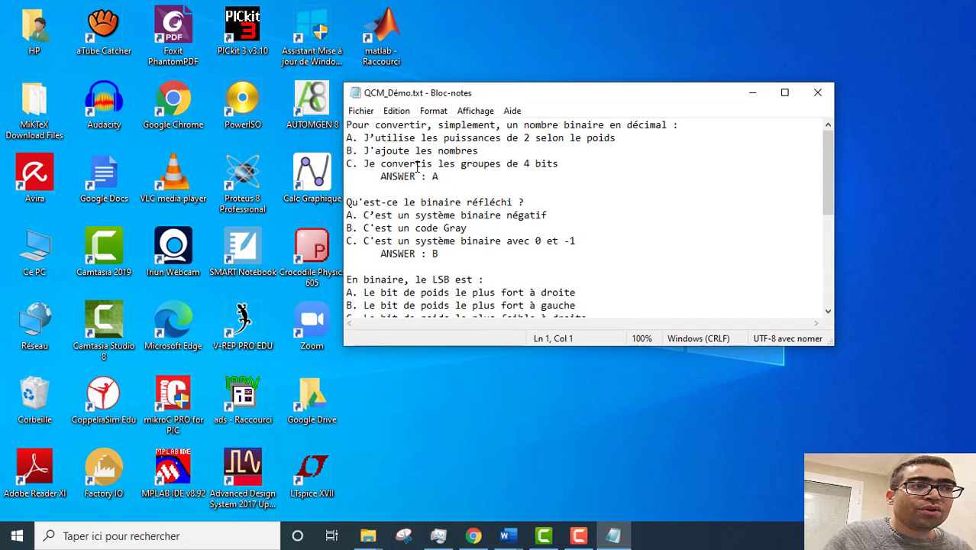
pyautogui.click(381, 177)
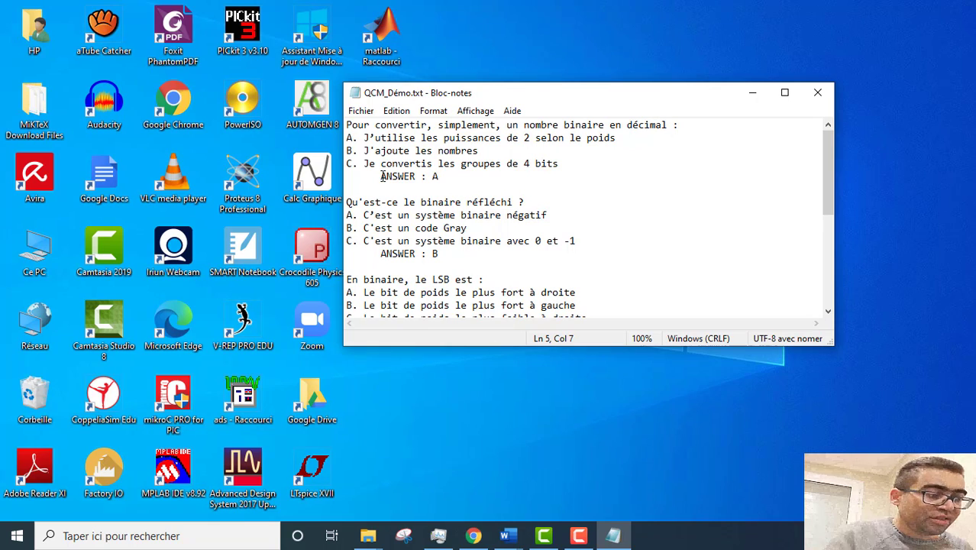
# Step: Left-align the first three ANSWER lines and remove the space before the colon in 'ANSWER: A'
pyautogui.press('BackSpace')
pyautogui.press('BackSpace')
pyautogui.press('BackSpace')
pyautogui.press('BackSpace')
pyautogui.press('BackSpace')
pyautogui.press('BackSpace')
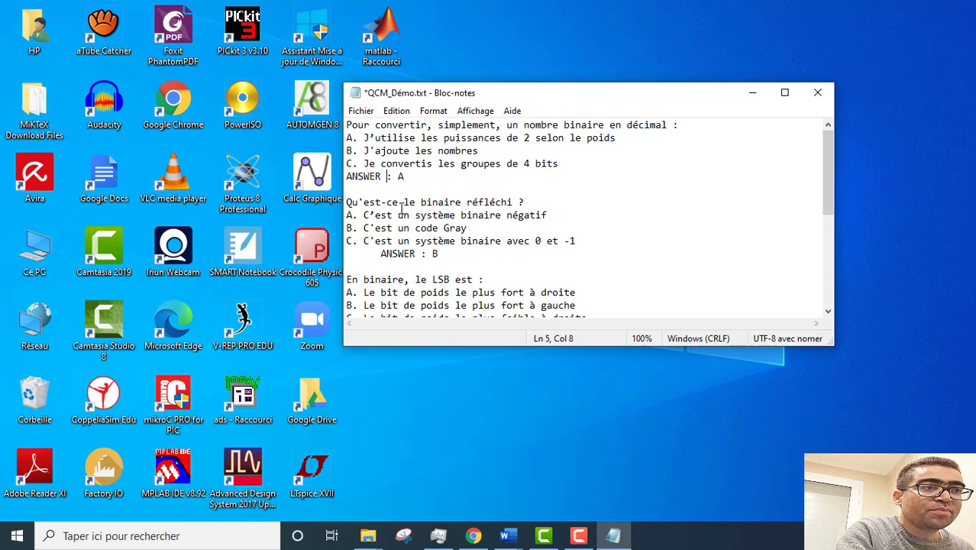
pyautogui.press('BackSpace')
pyautogui.moveTo(381, 254); pyautogui.dragTo(347, 253)
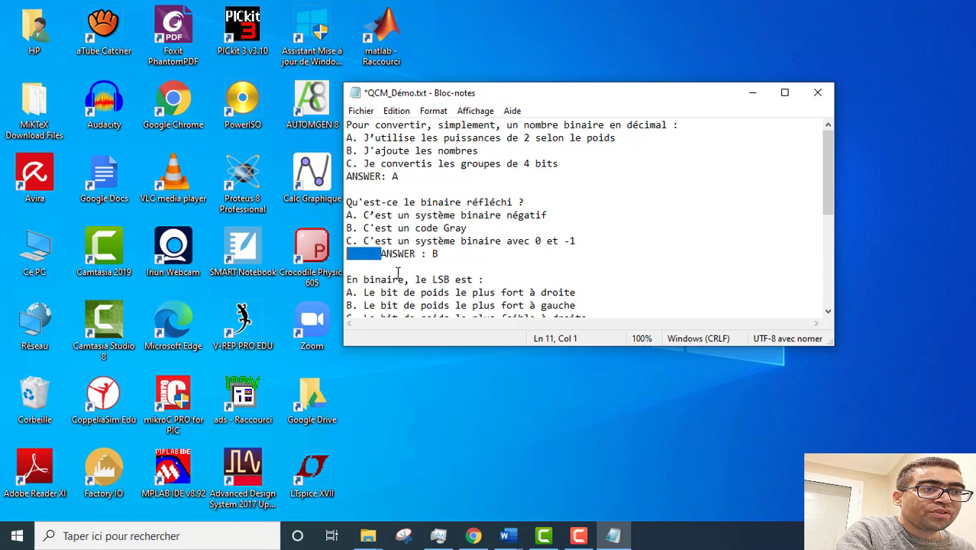
pyautogui.press('BackSpace')
pyautogui.press('BackSpace')
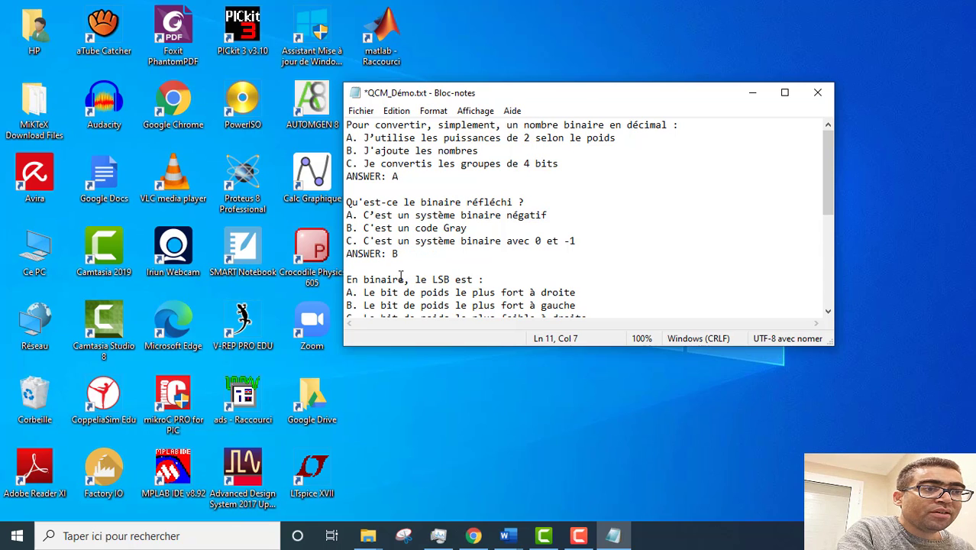
pyautogui.scroll(-1, 401, 276)
pyautogui.moveTo(381, 291); pyautogui.dragTo(345, 291)
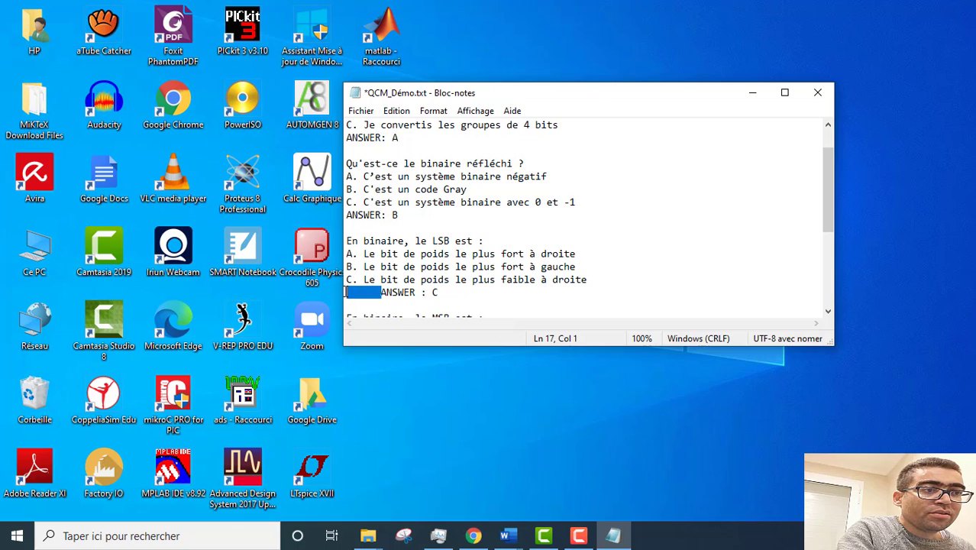
pyautogui.press('BackSpace')
# Step: Strip indents and pre-colon spaces from the remaining lines, giving 'ANSWER: C', 'ANSWER: B' and 'ANSWER: A'
pyautogui.press('BackSpace')
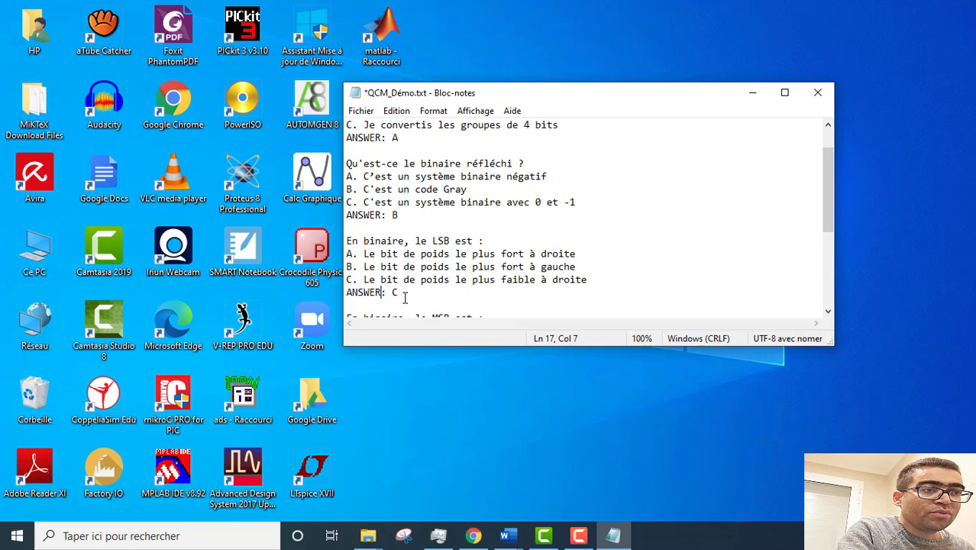
pyautogui.scroll(-3, 413, 290)
pyautogui.press('BackSpace')
pyautogui.press('BackSpace')
pyautogui.press('BackSpace')
pyautogui.press('BackSpace')
pyautogui.press('BackSpace')
pyautogui.press('BackSpace')
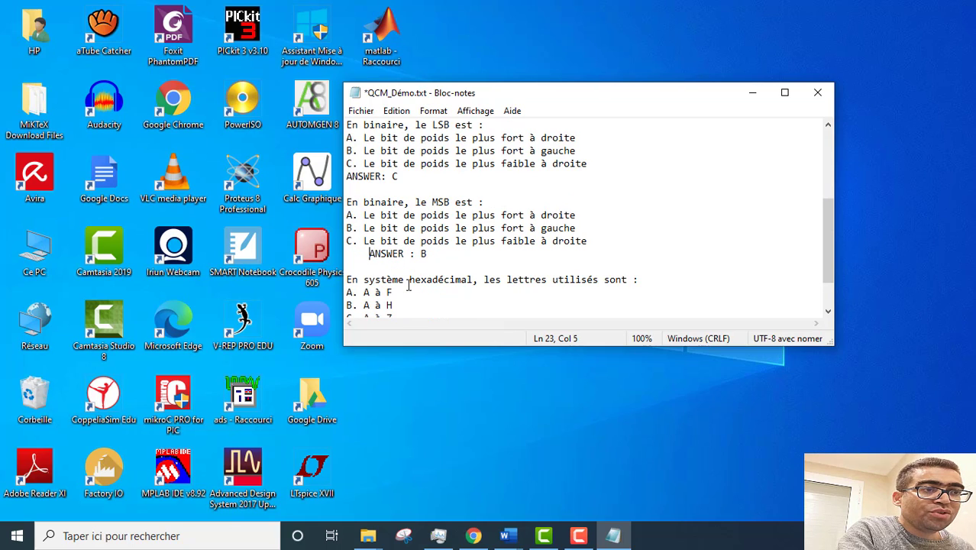
pyautogui.press('BackSpace')
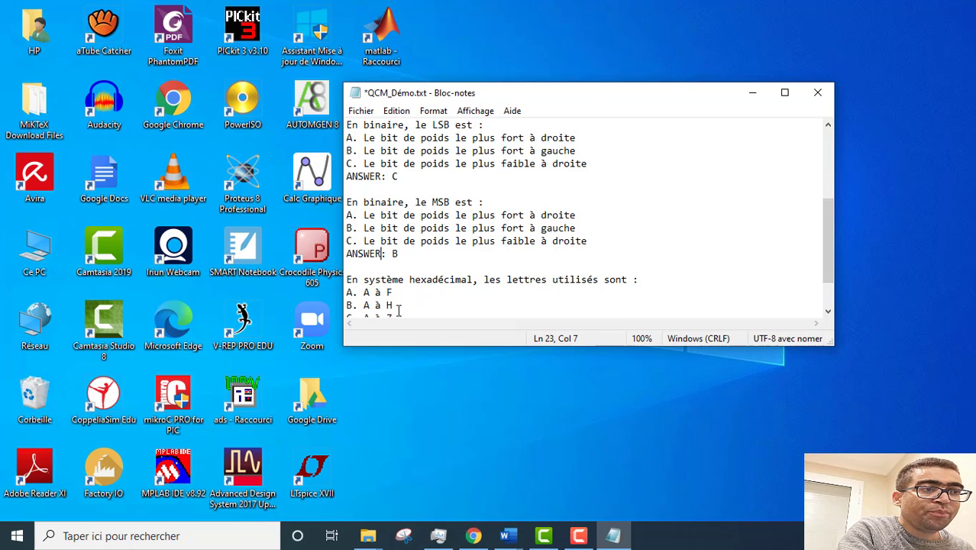
pyautogui.scroll(-2, 376, 267)
pyautogui.click(378, 279)
pyautogui.press('BackSpace')
pyautogui.press('BackSpace')
pyautogui.press('BackSpace')
pyautogui.press('BackSpace')
pyautogui.press('BackSpace')
pyautogui.press('BackSpace')
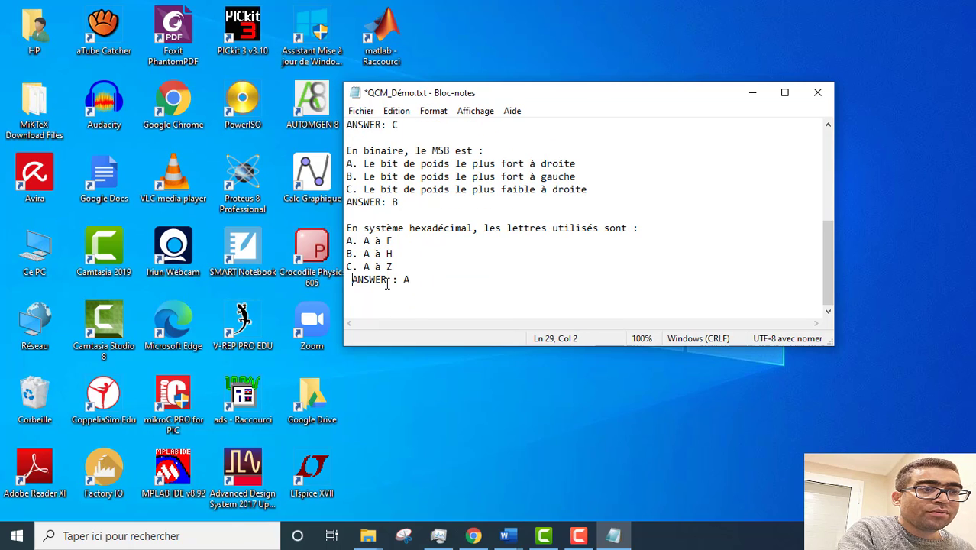
pyautogui.click(387, 280)
pyautogui.press('BackSpace')
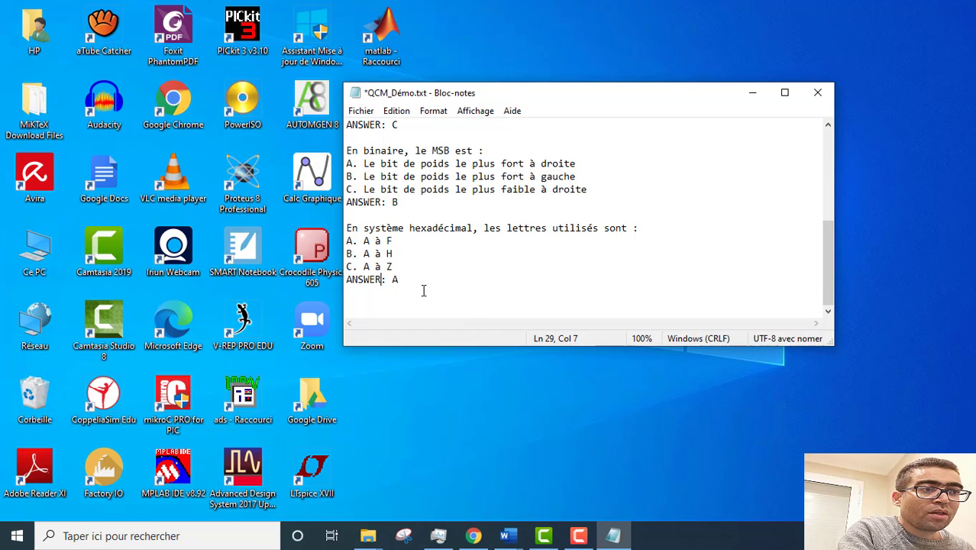
pyautogui.scroll(5, 426, 271)
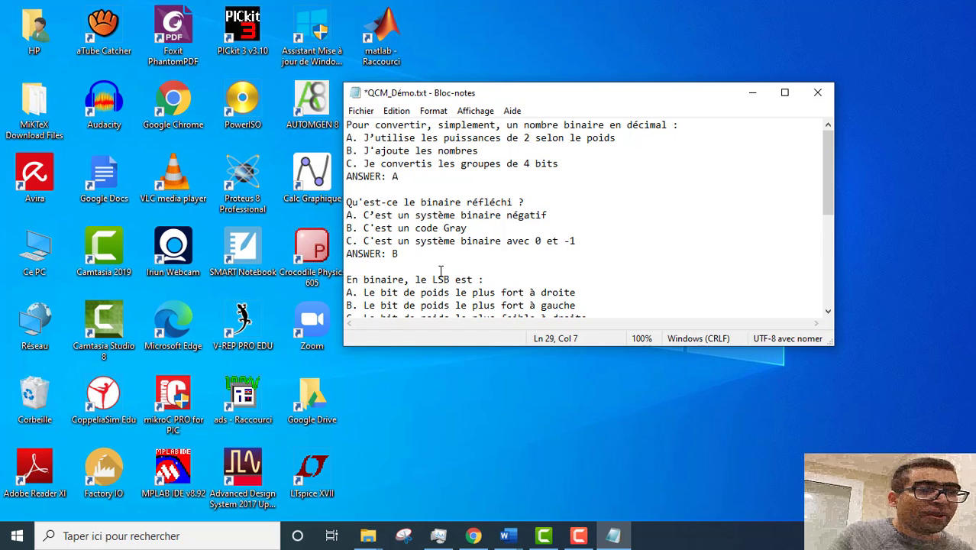
pyautogui.scroll(-5, 442, 271)
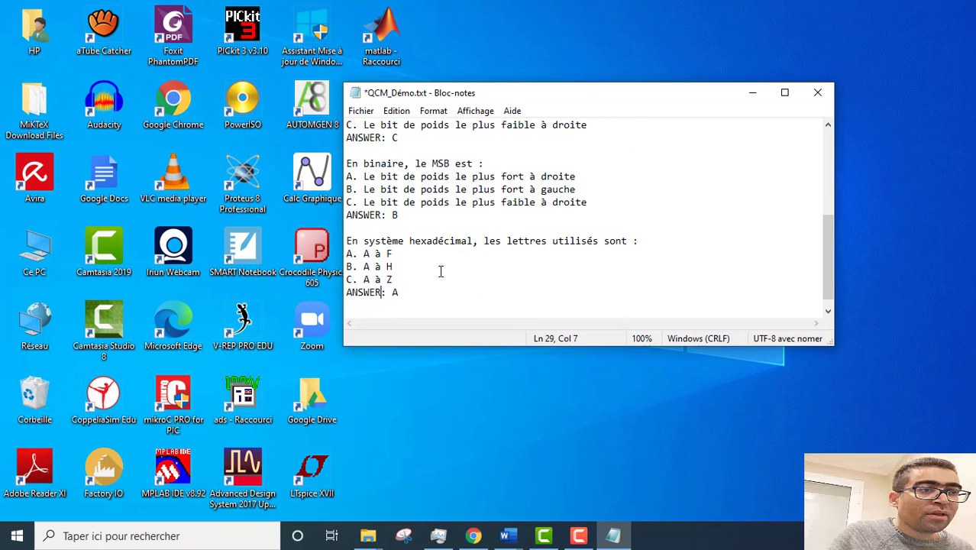
# Step: Save the questions as QCM_Démo1.txt with UTF-8 encoding
pyautogui.click(372, 113)
pyautogui.click(402, 190)
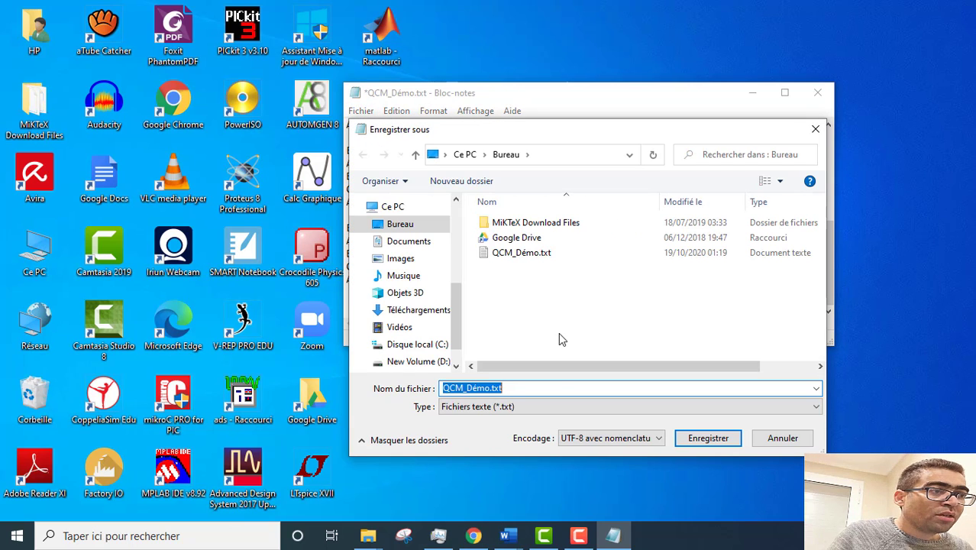
pyautogui.click(504, 388)
pyautogui.click(490, 388)
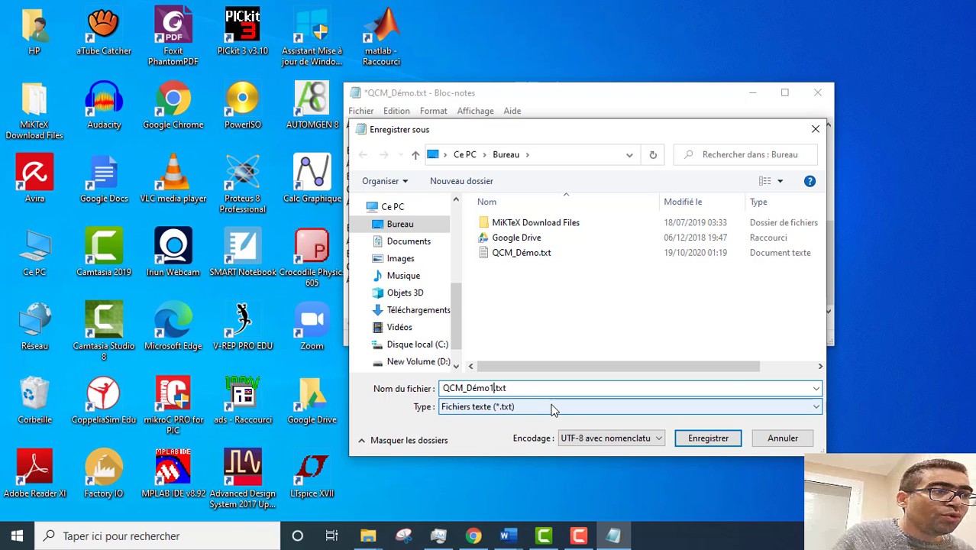
pyautogui.click(649, 439)
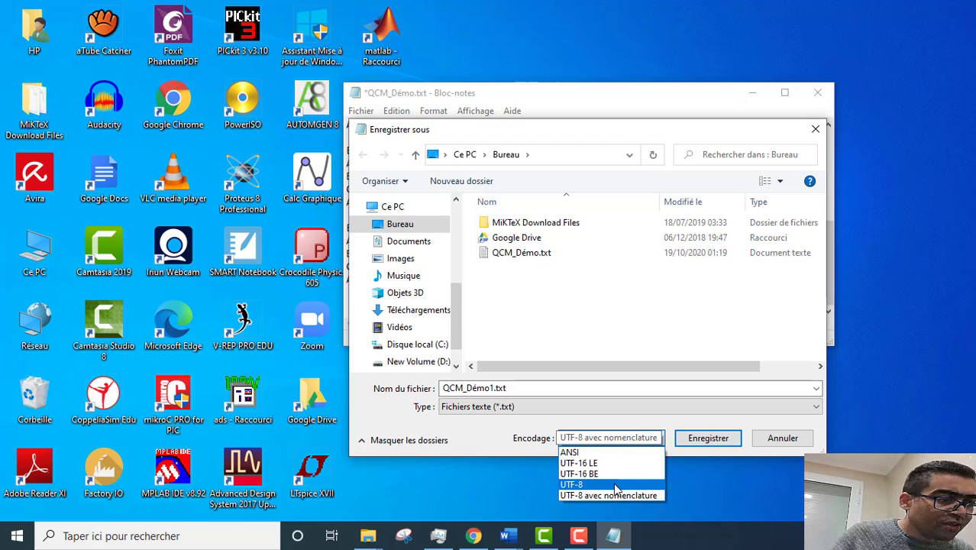
pyautogui.click(615, 485)
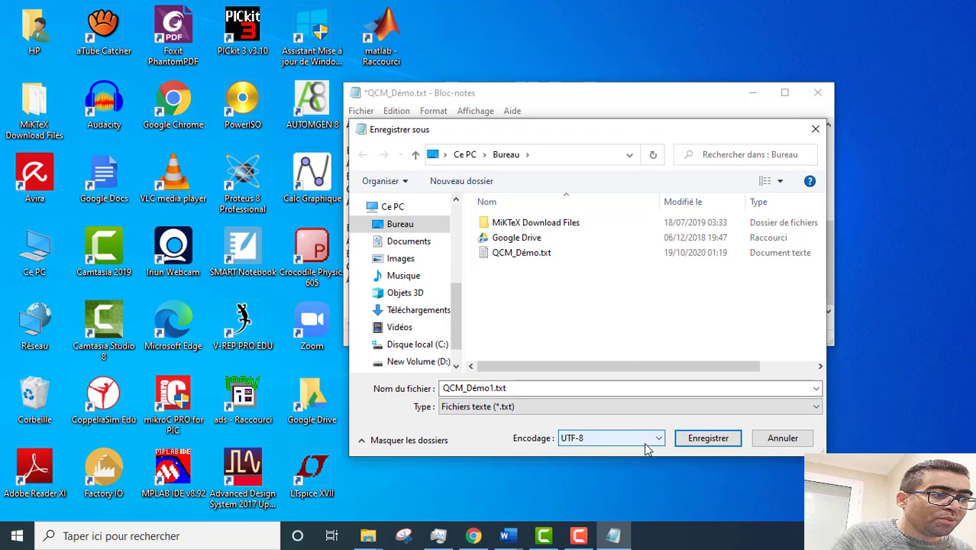
pyautogui.click(722, 440)
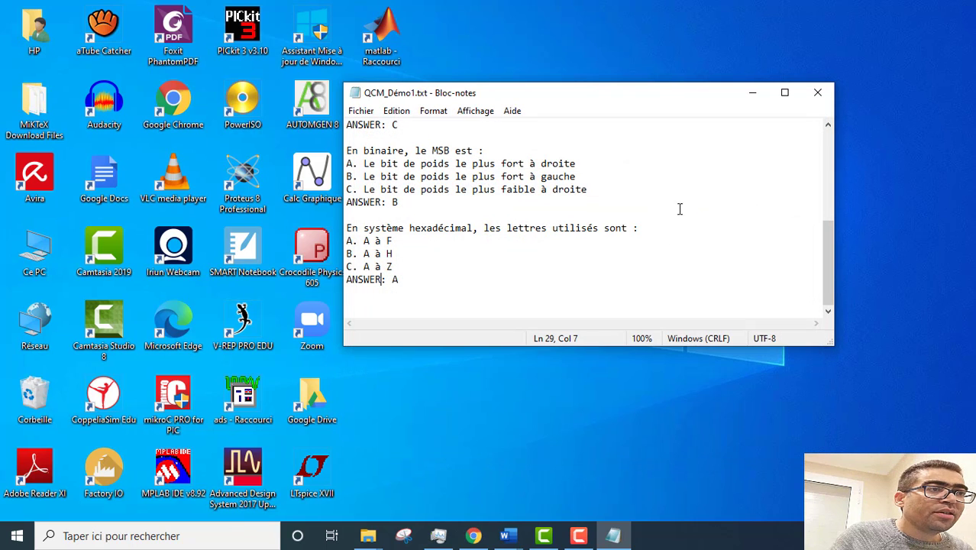
# Step: Close Notepad and place the QCM_Démo1.txt icon beside QCM_Démo.txt on the desktop
pyautogui.click(818, 92)
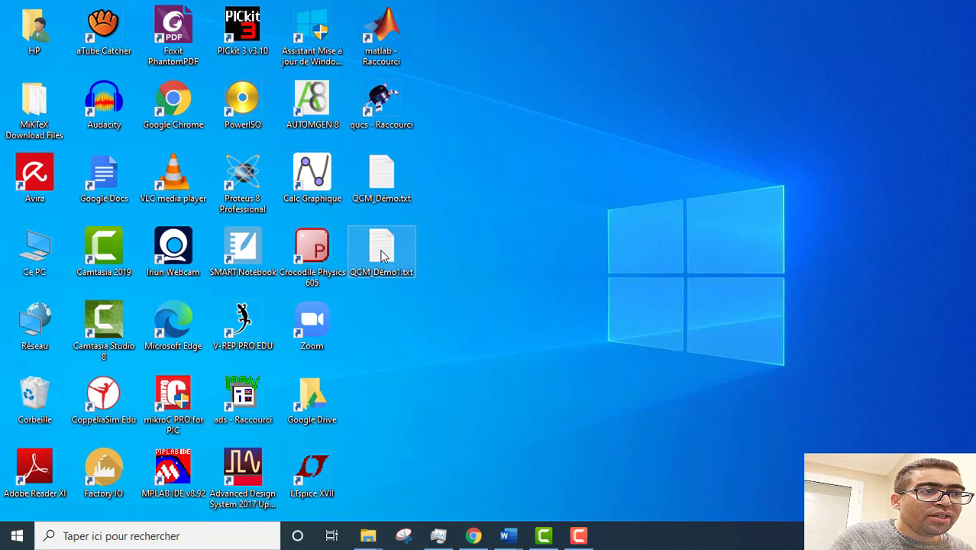
pyautogui.moveTo(384, 256); pyautogui.dragTo(525, 180)
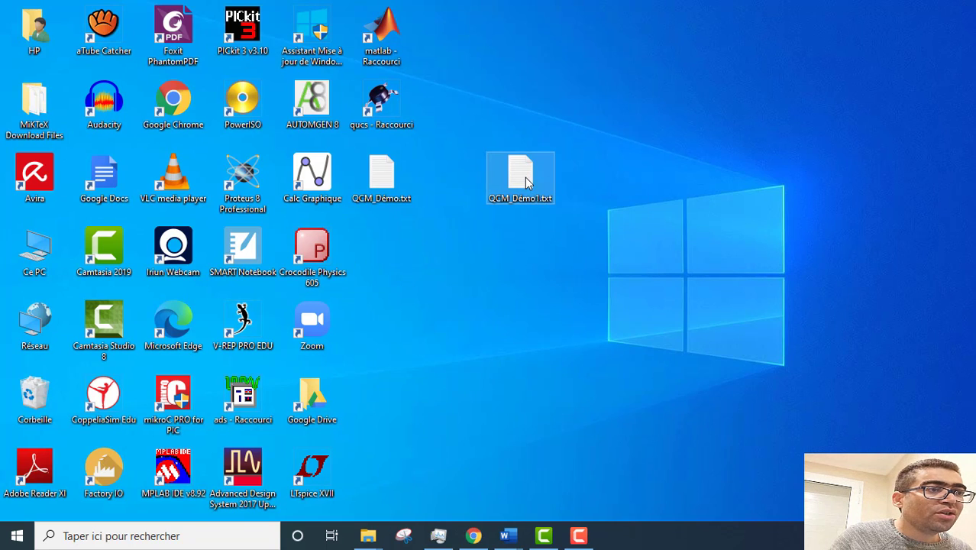
pyautogui.click(517, 236)
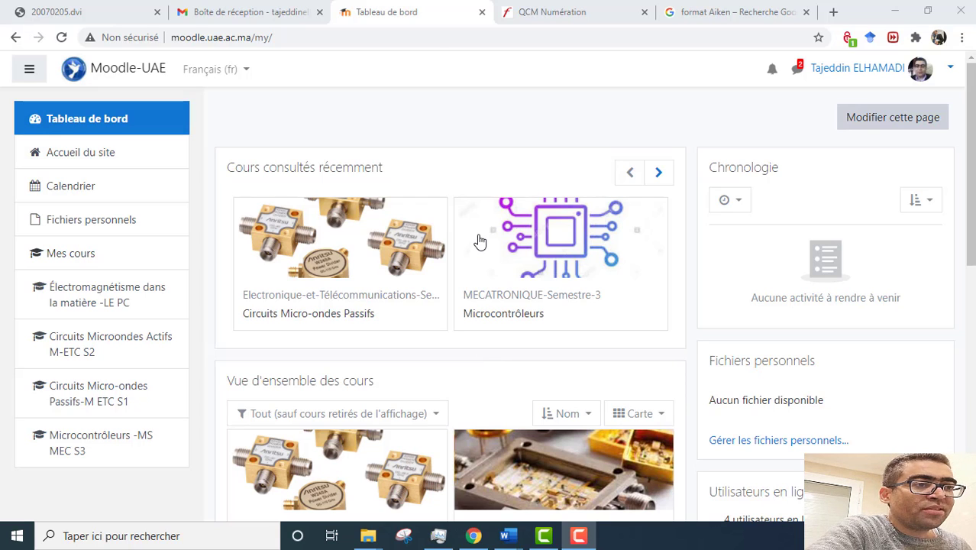
# Step: Enter the Circuits Micro-ondes Passifs course and reach its full administration page via Plus..
pyautogui.click(345, 254)
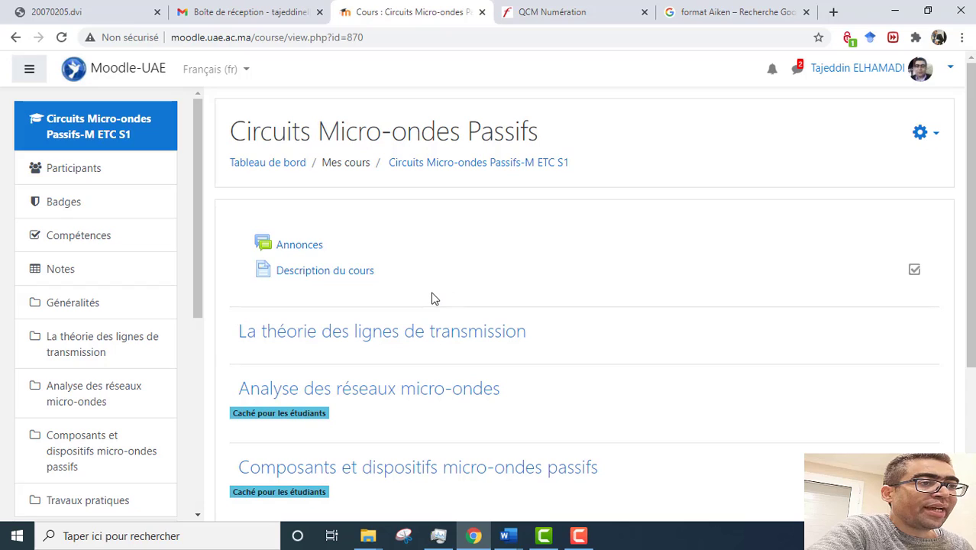
pyautogui.click(938, 135)
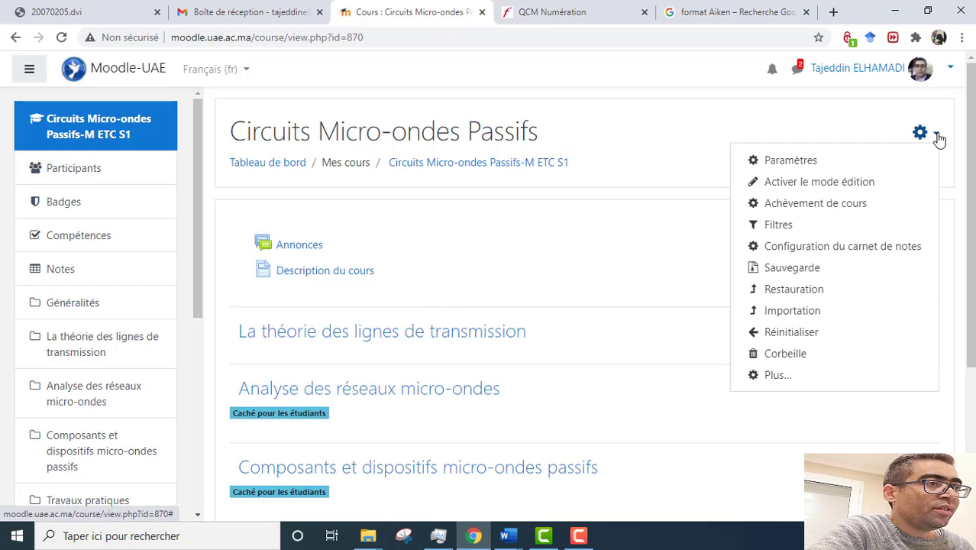
pyautogui.click(774, 376)
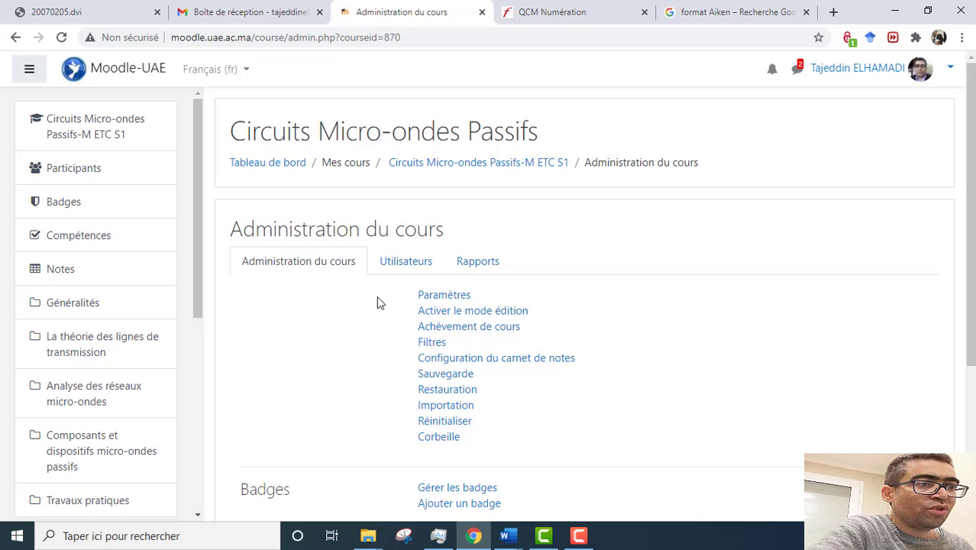
# Step: Create a question bank category named 'Démo' under the course's default category
pyautogui.scroll(-3, 379, 303)
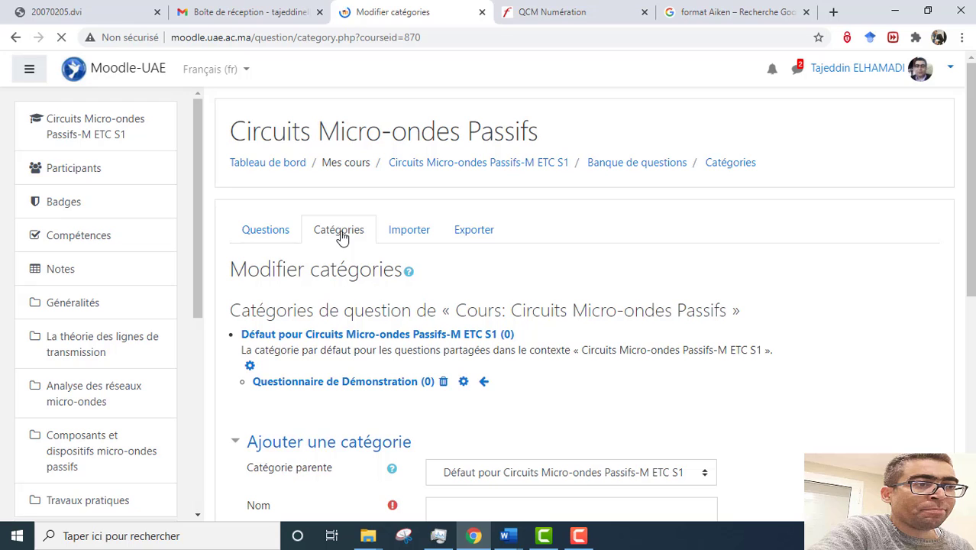
pyautogui.scroll(-2, 428, 246)
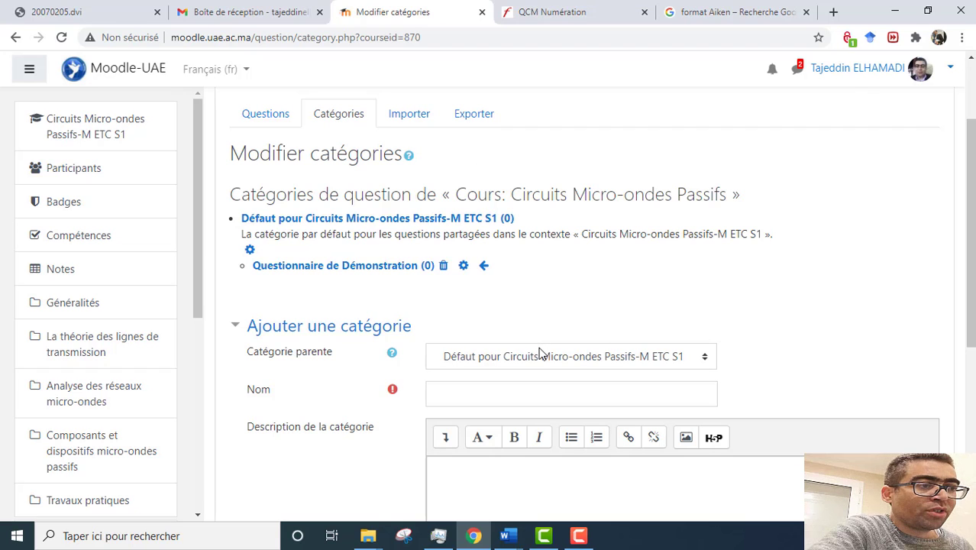
pyautogui.scroll(-1, 332, 327)
pyautogui.click(506, 324)
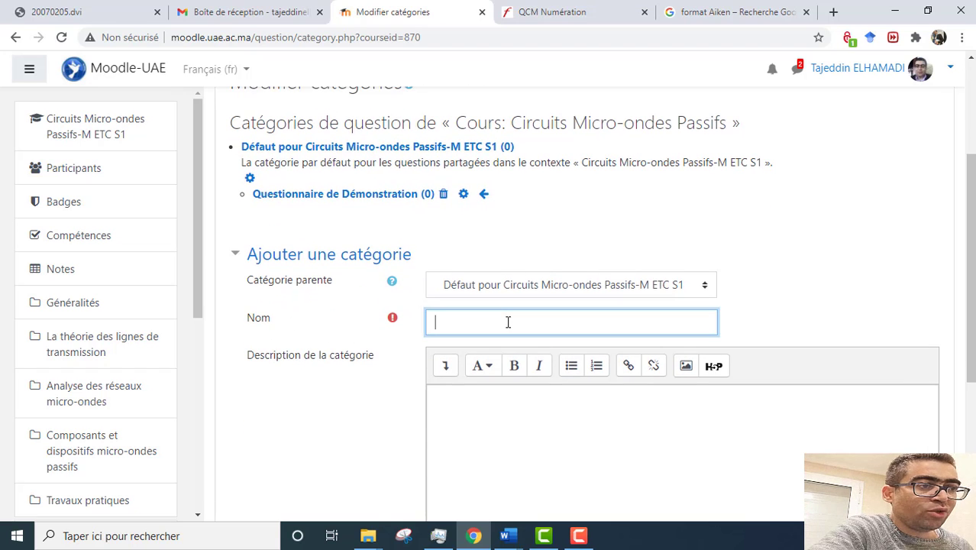
pyautogui.write('Démo')
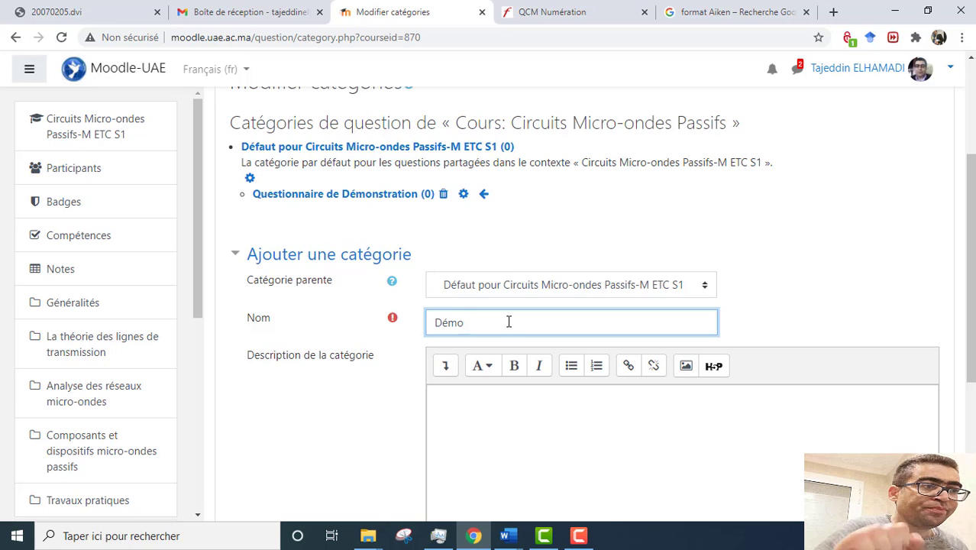
pyautogui.scroll(-3, 508, 321)
pyautogui.click(497, 389)
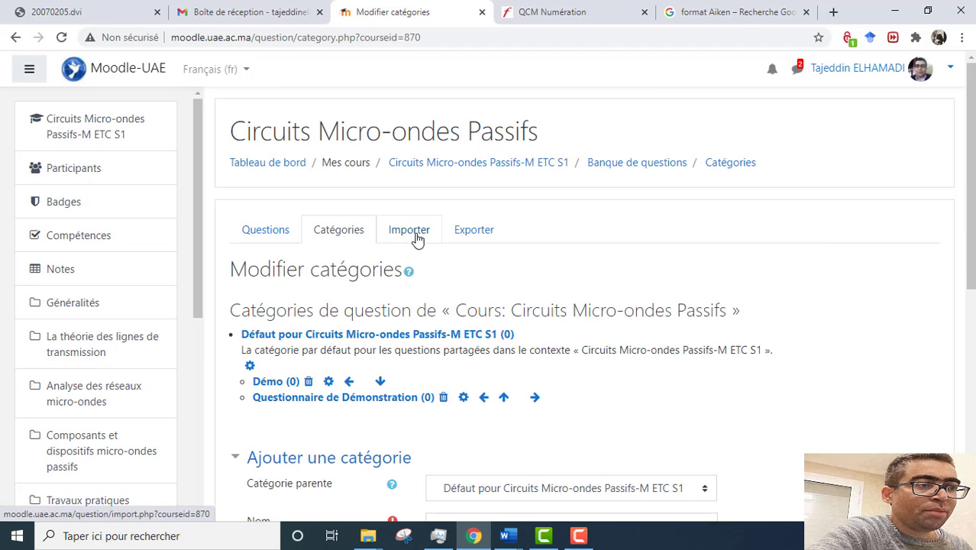
# Step: Select Aiken format, set the import category to Démo, and open the file picker
pyautogui.scroll(-1, 411, 397)
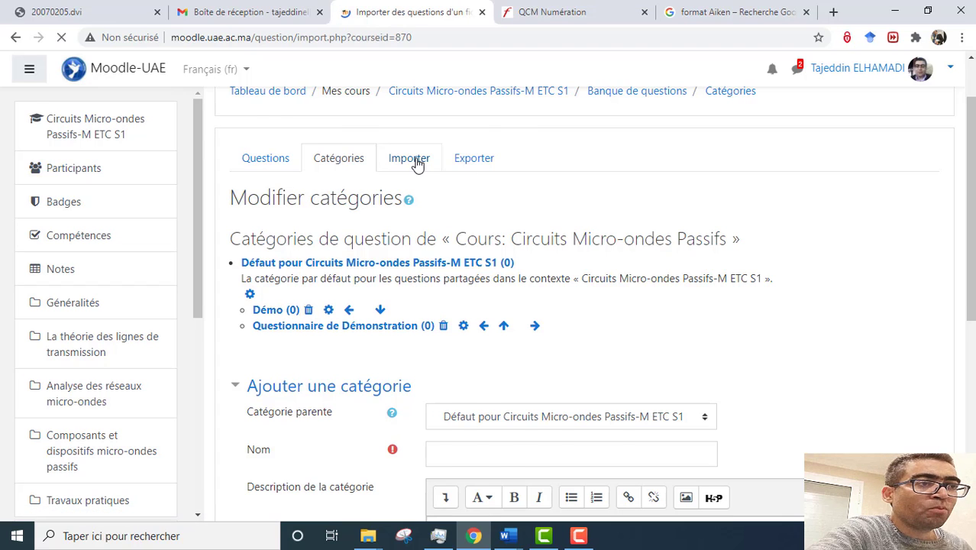
pyautogui.scroll(-2, 474, 304)
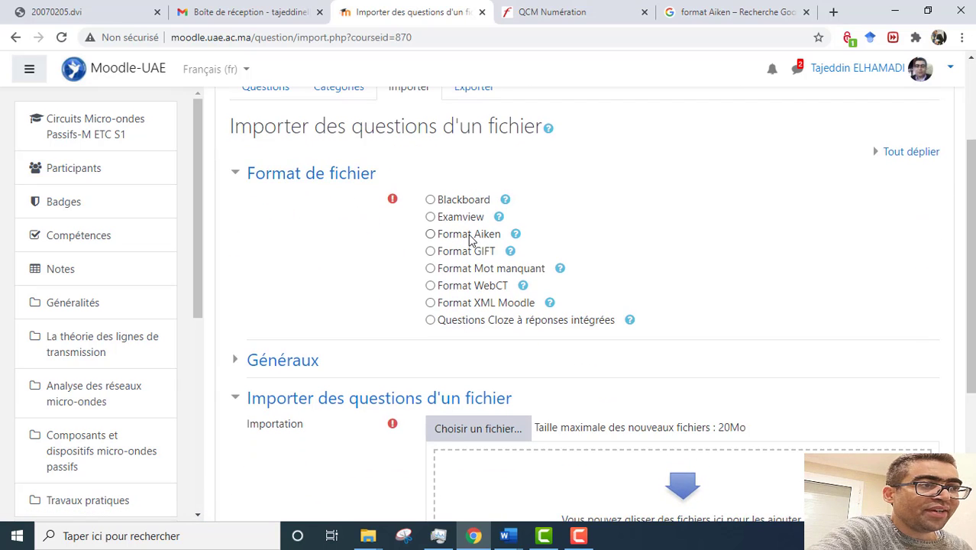
pyautogui.click(430, 234)
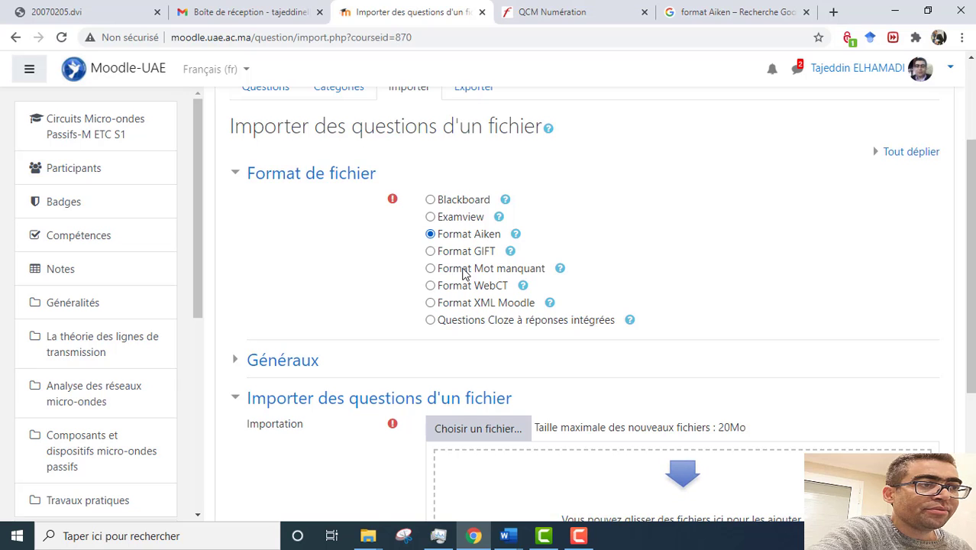
pyautogui.scroll(-2, 368, 255)
pyautogui.click(283, 217)
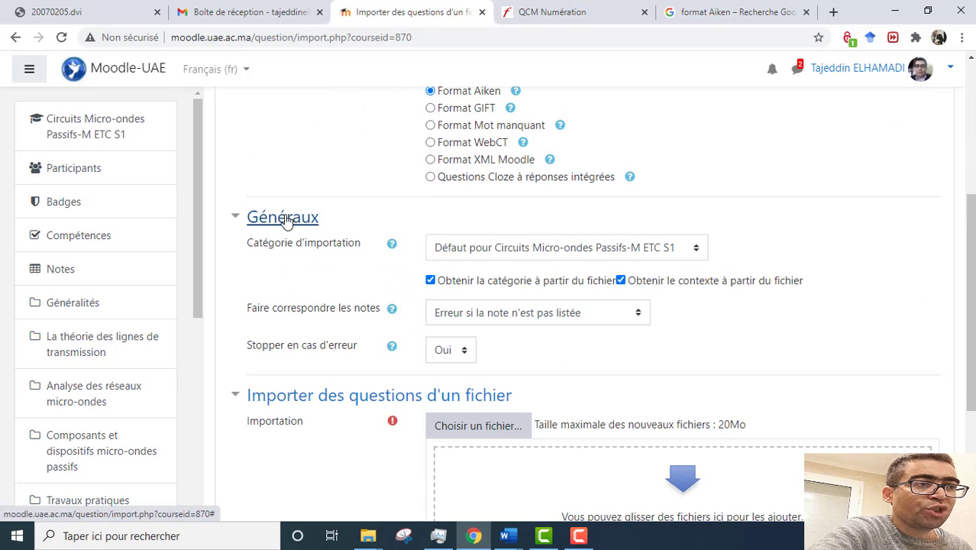
pyautogui.click(696, 249)
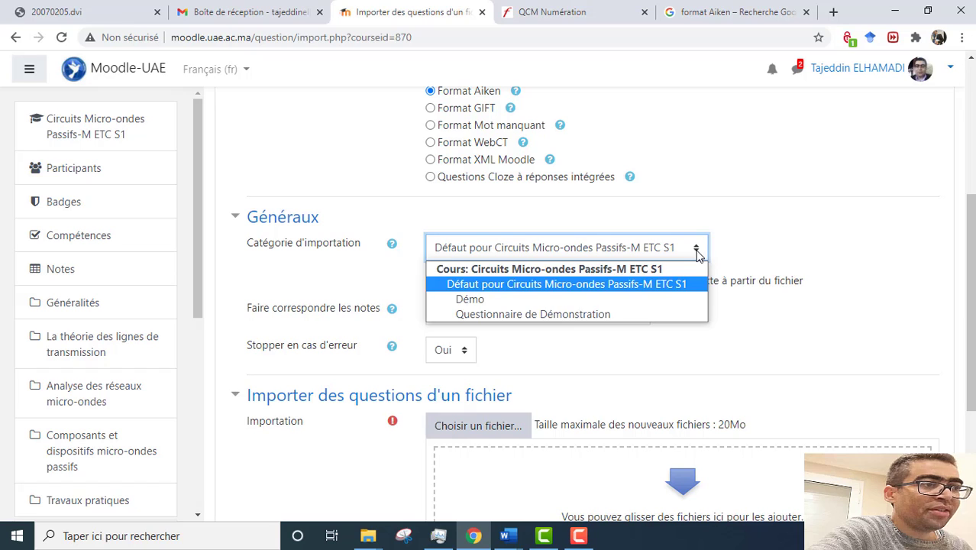
pyautogui.click(481, 302)
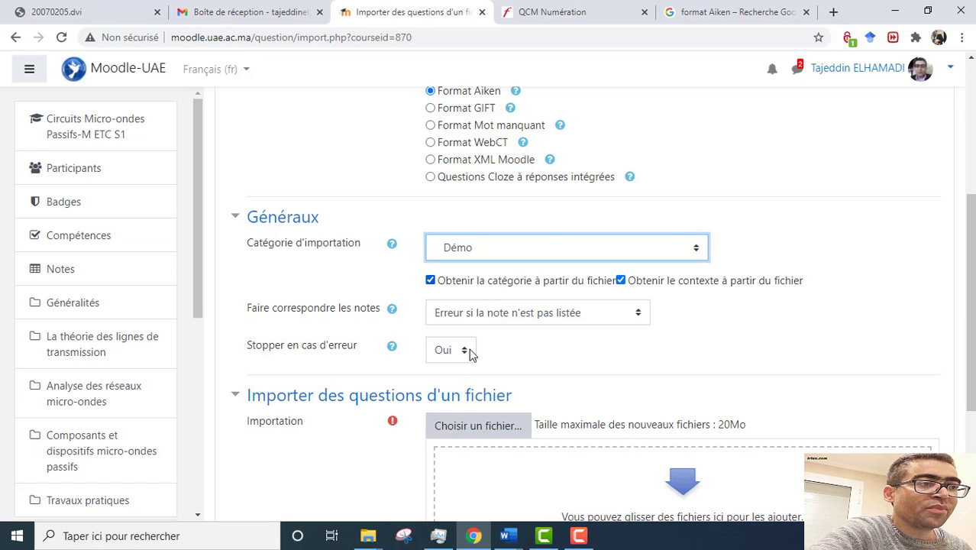
pyautogui.scroll(-3, 519, 362)
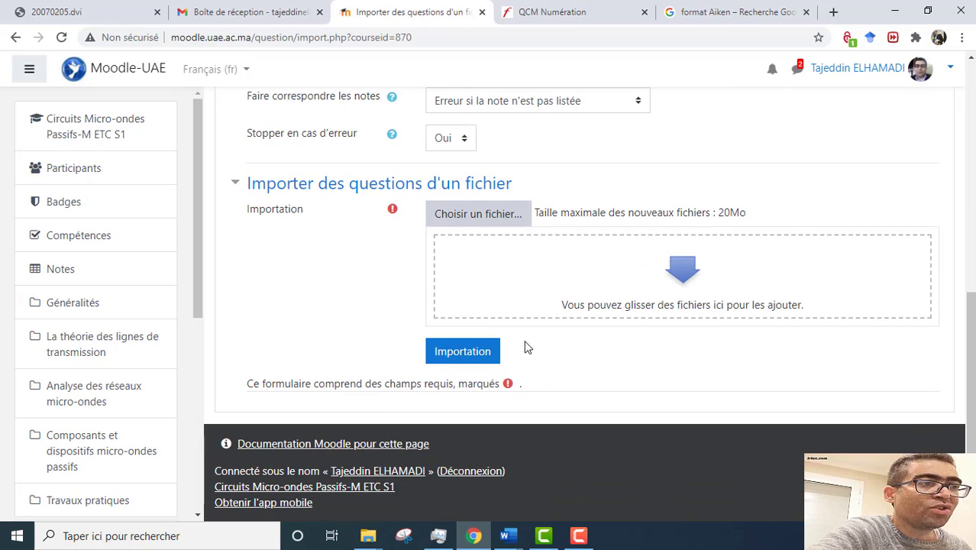
pyautogui.click(480, 218)
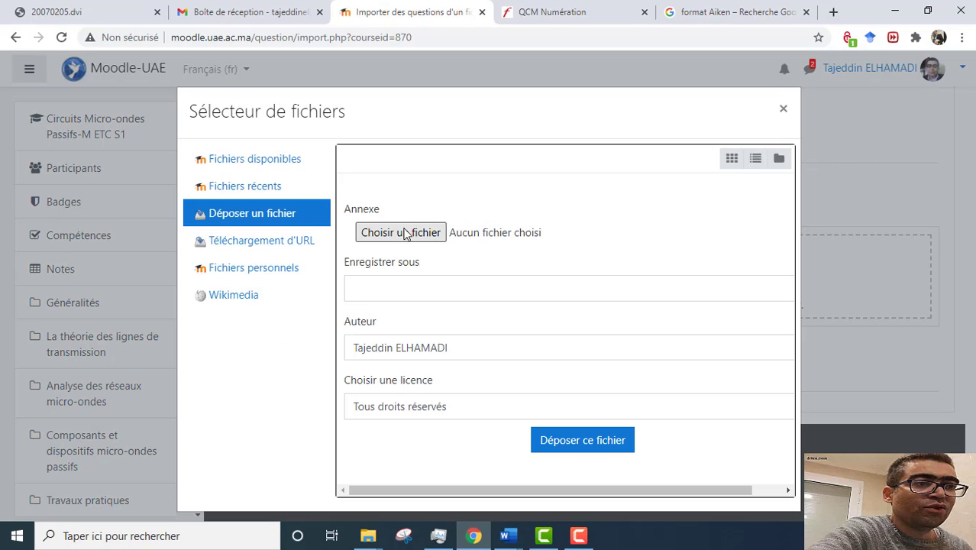
# Step: Upload QCM_Démo1.txt from the desktop (Bureau) as the import file
pyautogui.click(394, 234)
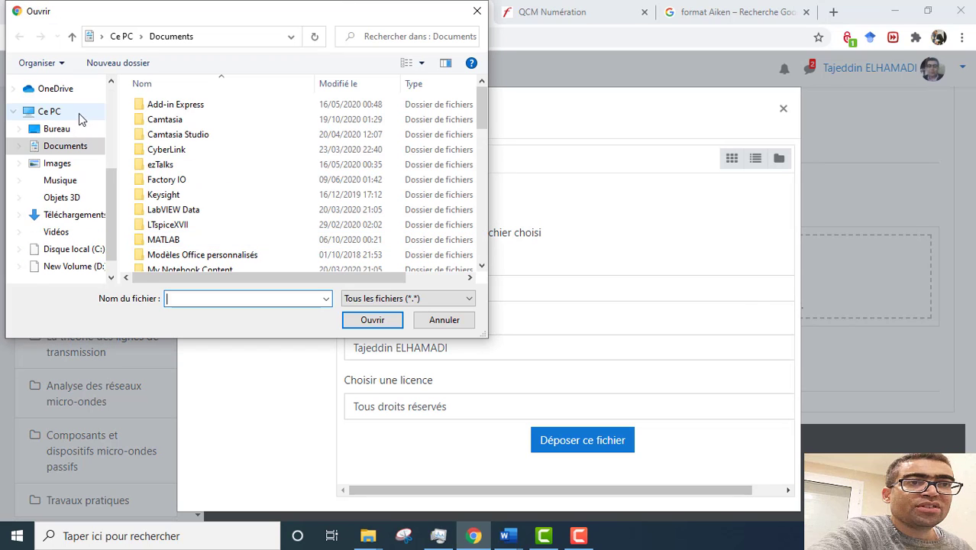
pyautogui.click(66, 131)
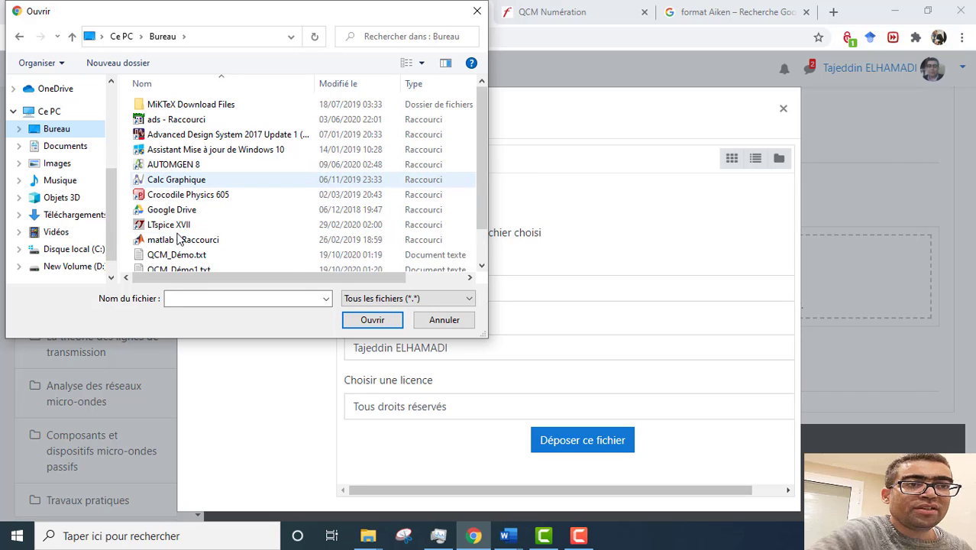
pyautogui.moveTo(478, 177); pyautogui.dragTo(478, 243)
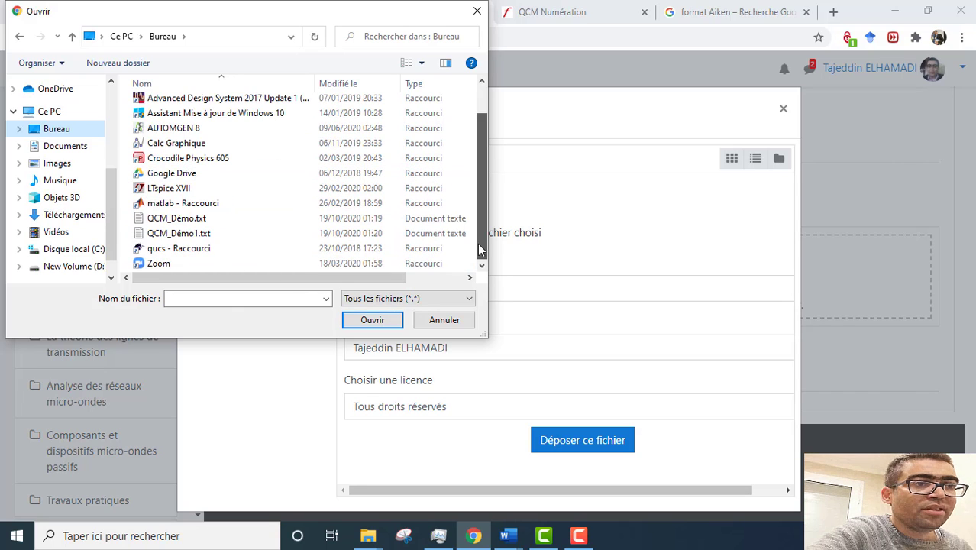
pyautogui.click(187, 233)
pyautogui.click(366, 322)
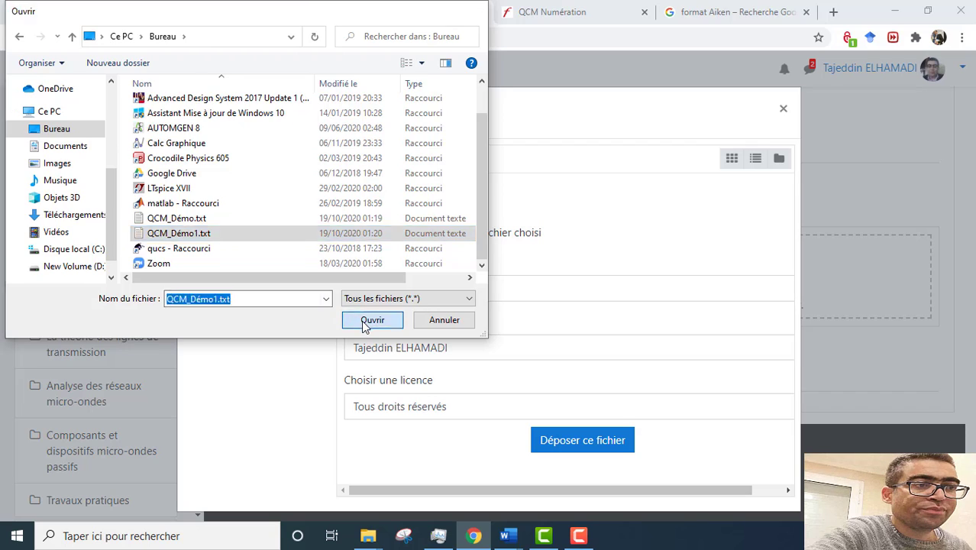
pyautogui.click(593, 446)
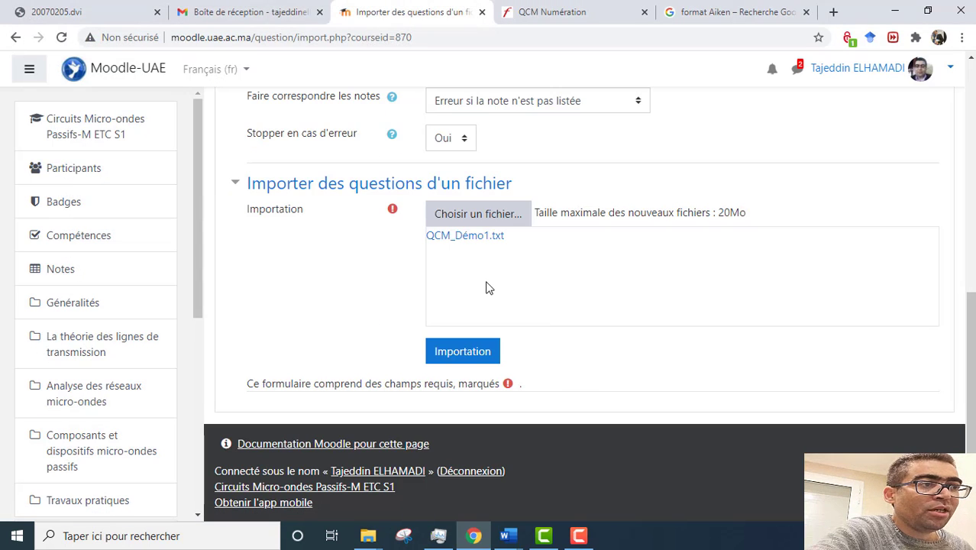
# Step: Import the file's five parsed questions and review them in the Démo (5) category
pyautogui.click(463, 352)
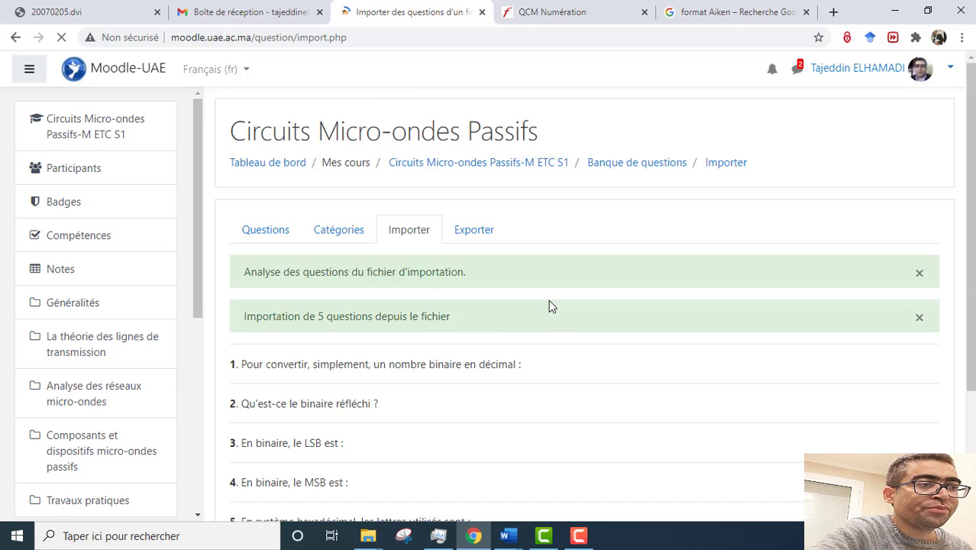
pyautogui.scroll(-3, 549, 328)
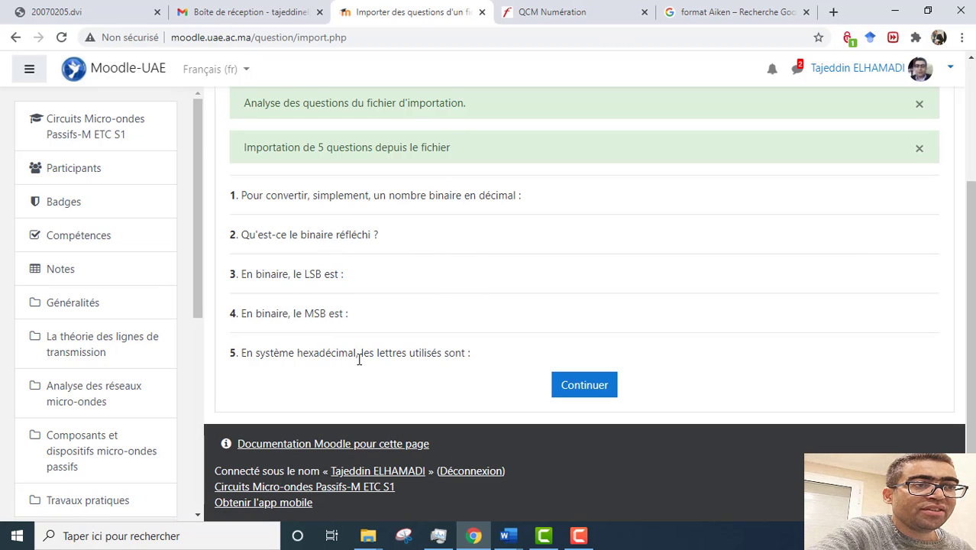
pyautogui.click(585, 393)
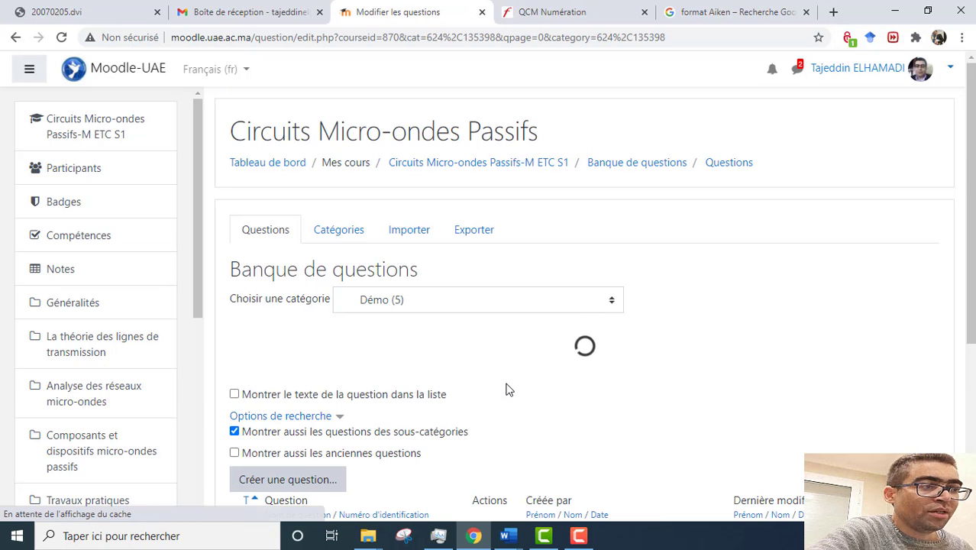
pyautogui.scroll(-2, 477, 318)
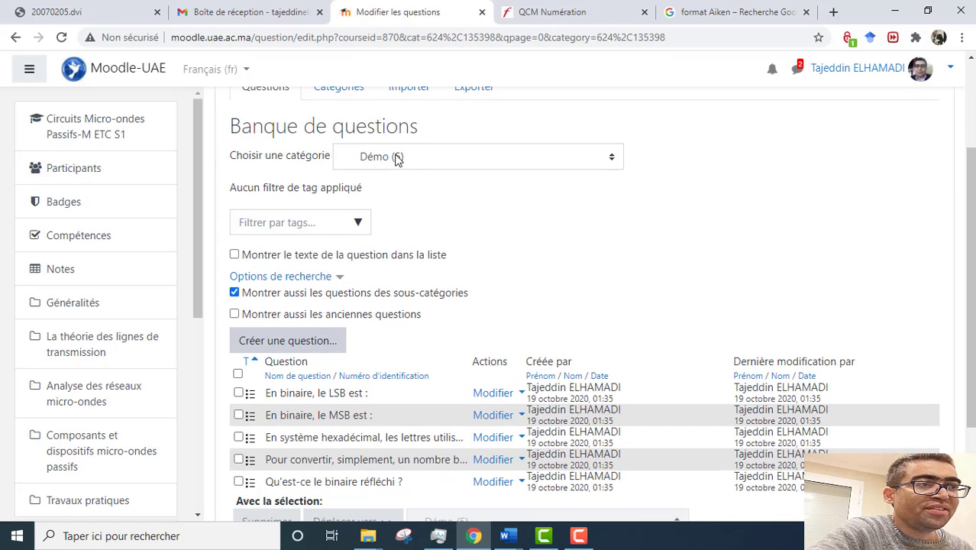
pyautogui.scroll(-3, 518, 290)
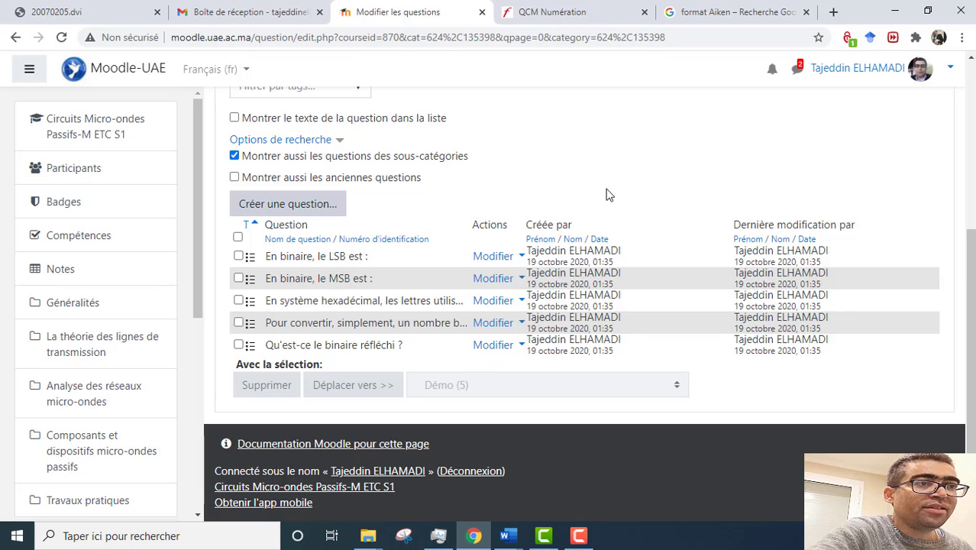
pyautogui.scroll(6, 609, 194)
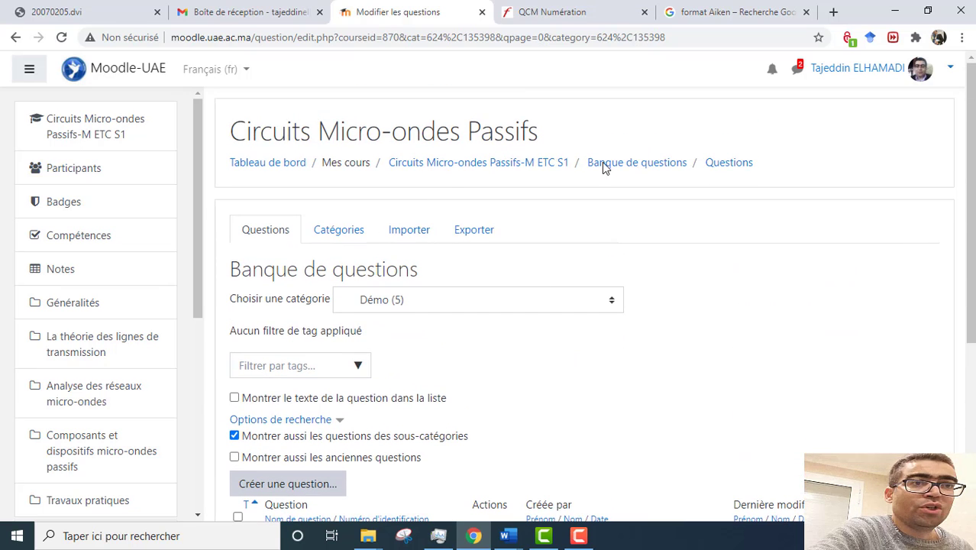
# Step: Go back to the course page and turn on editing mode
pyautogui.click(488, 167)
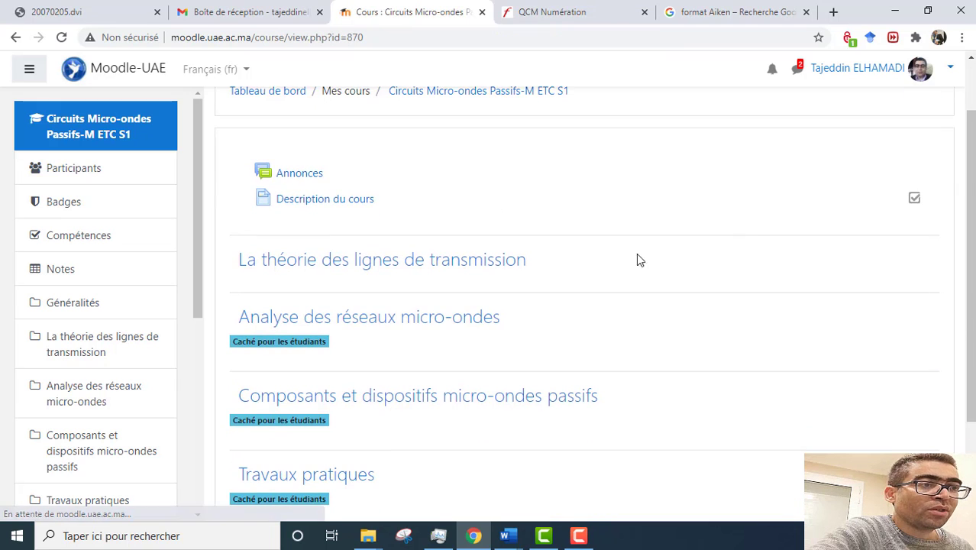
pyautogui.click(937, 136)
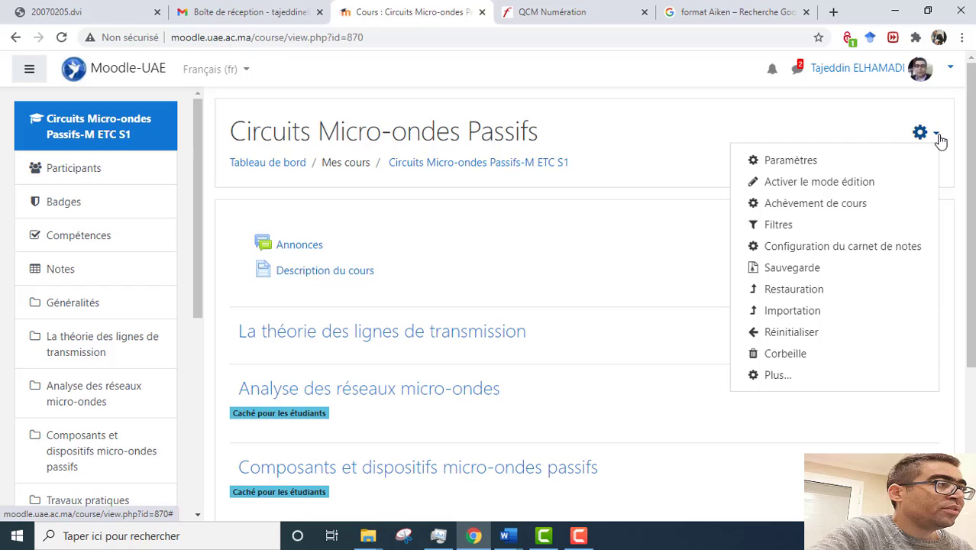
pyautogui.click(804, 183)
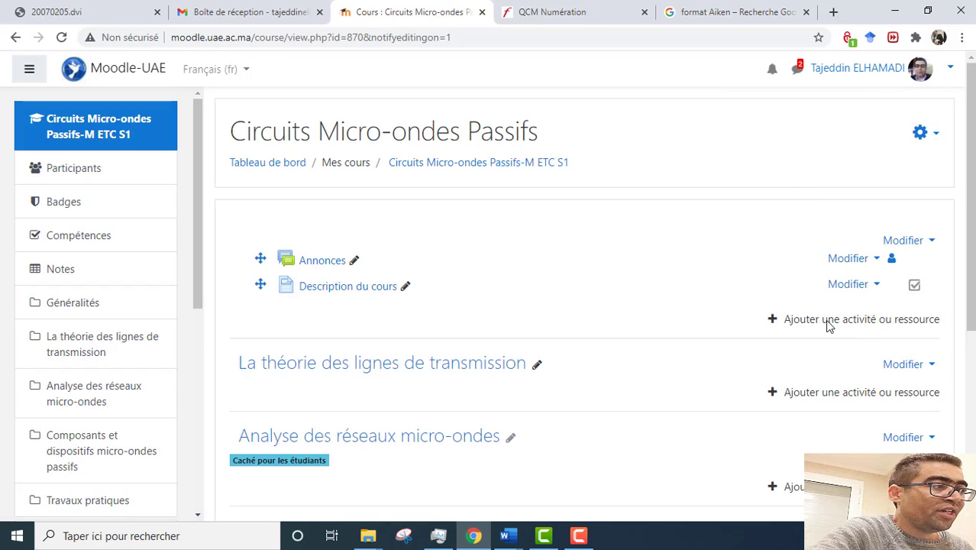
# Step: Add a new Test activity to the Généralités section
pyautogui.click(813, 321)
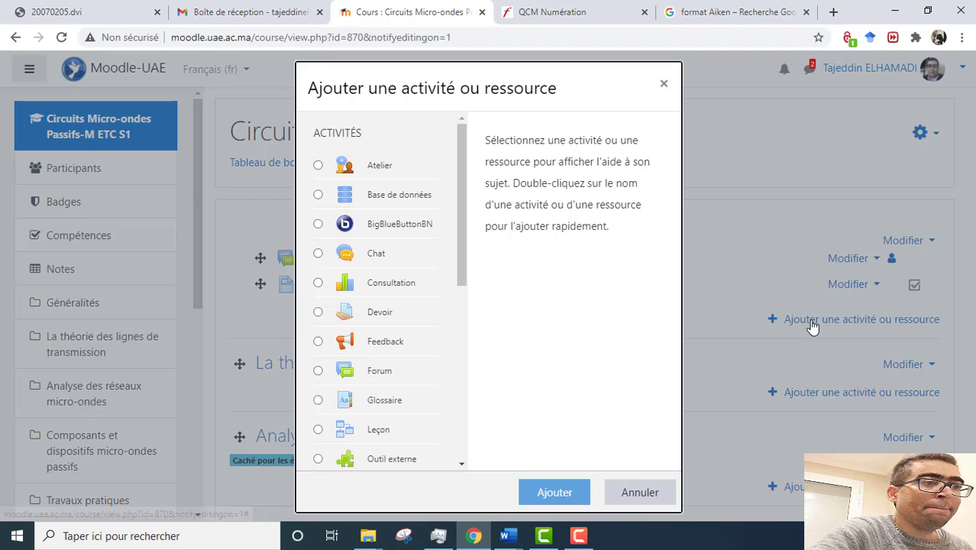
pyautogui.moveTo(467, 156); pyautogui.dragTo(465, 304)
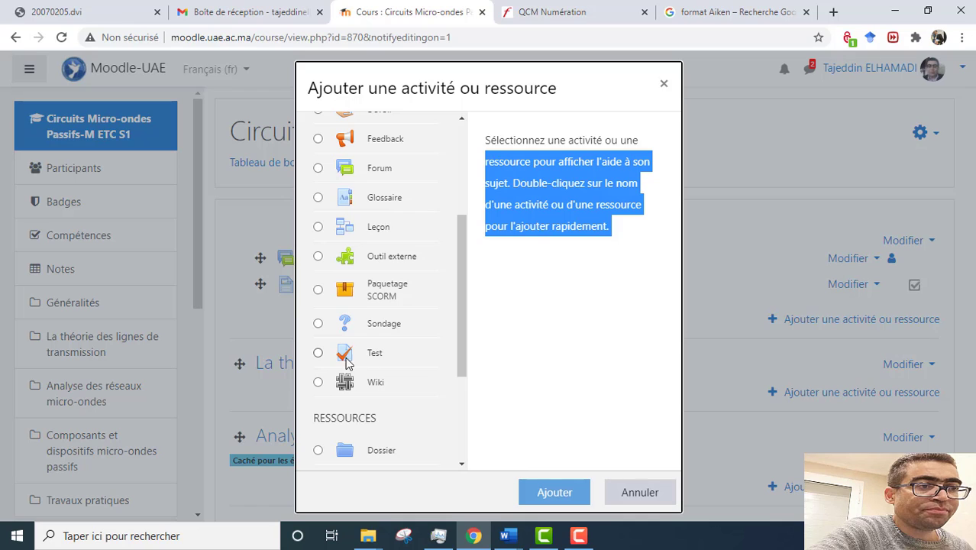
pyautogui.click(318, 352)
pyautogui.click(534, 485)
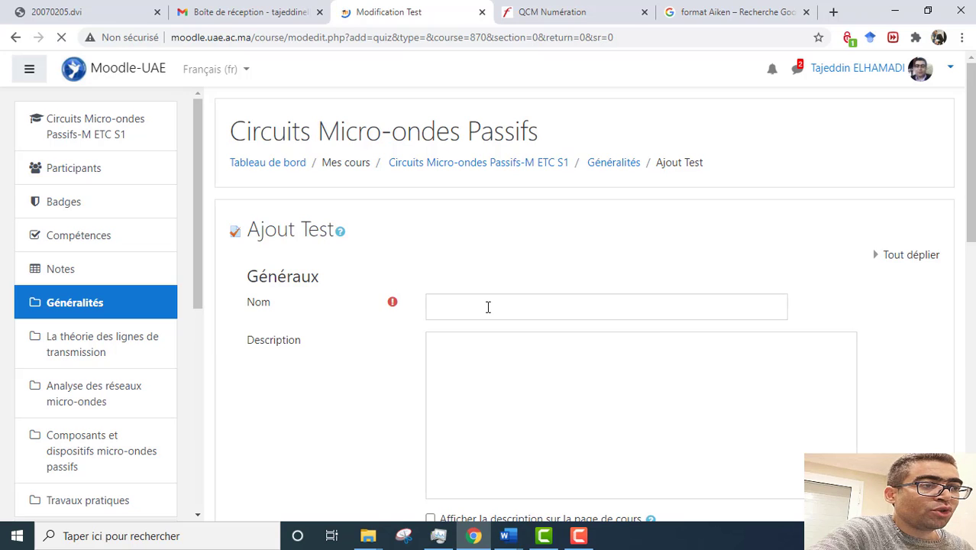
# Step: Name the quiz Démo_Test
pyautogui.click(488, 307)
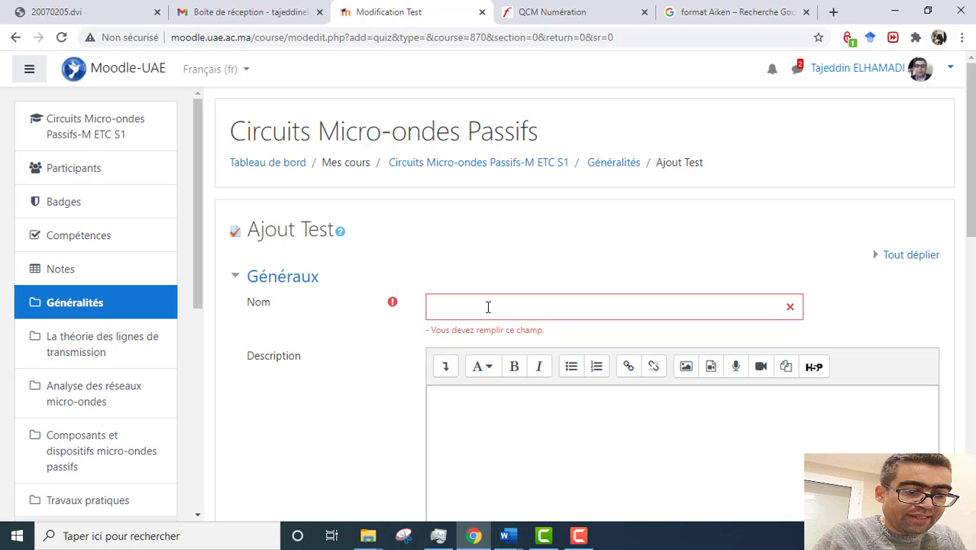
pyautogui.click(488, 307)
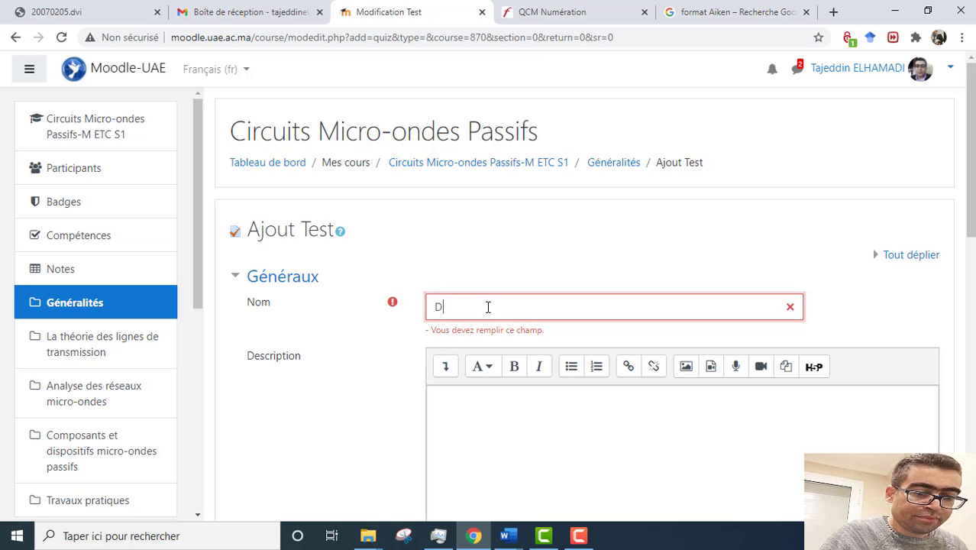
pyautogui.write('Démo_Test')
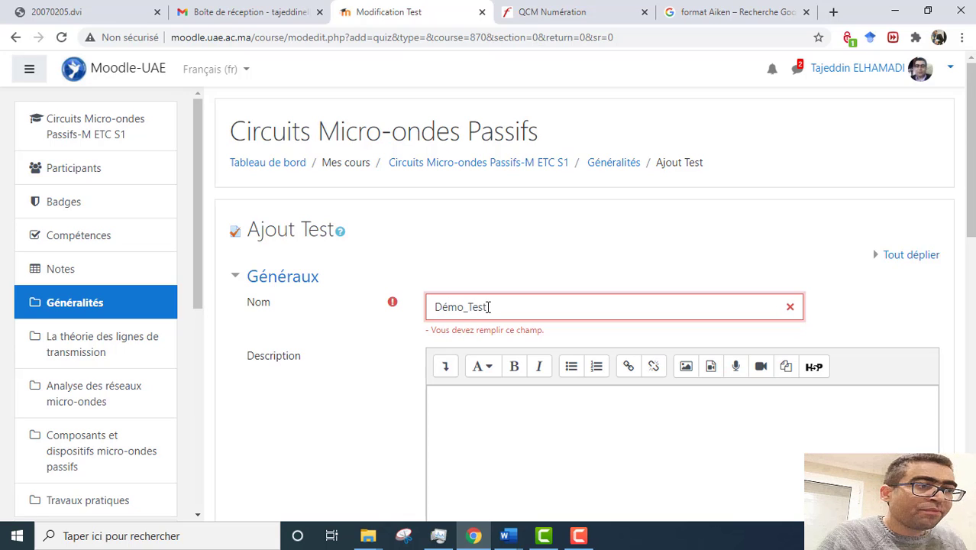
pyautogui.scroll(-2, 488, 307)
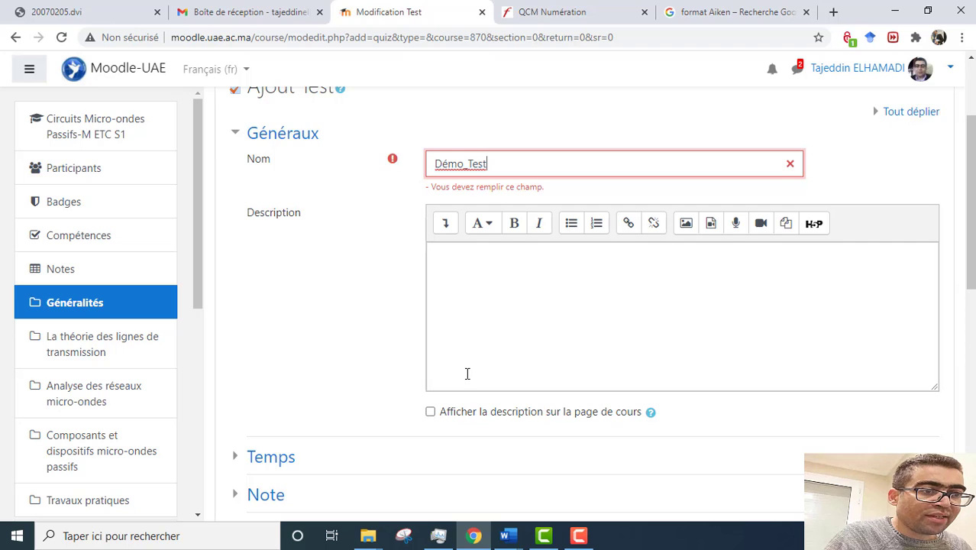
pyautogui.scroll(-2, 466, 372)
# Step: Enable the opening date, 19 octobre 2020 at 01:40
pyautogui.click(271, 314)
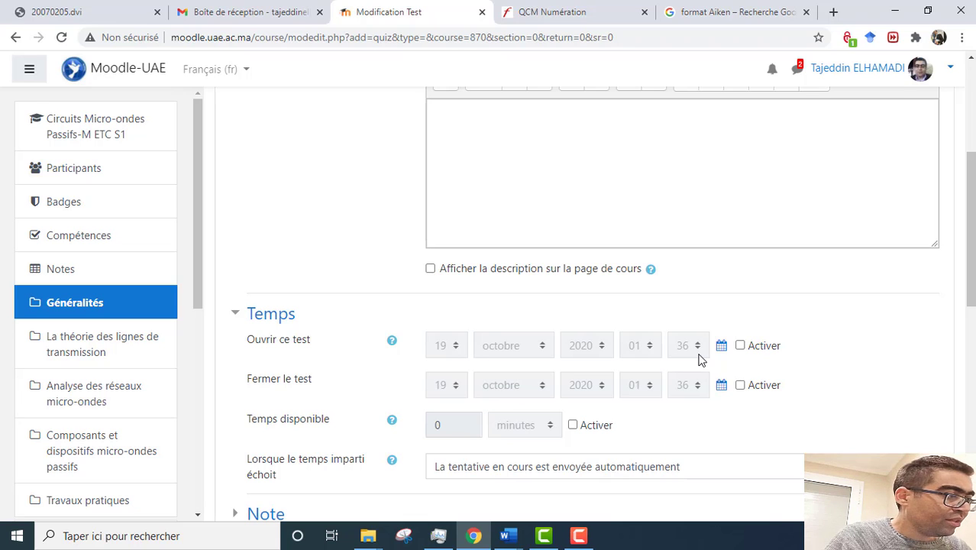
pyautogui.click(740, 346)
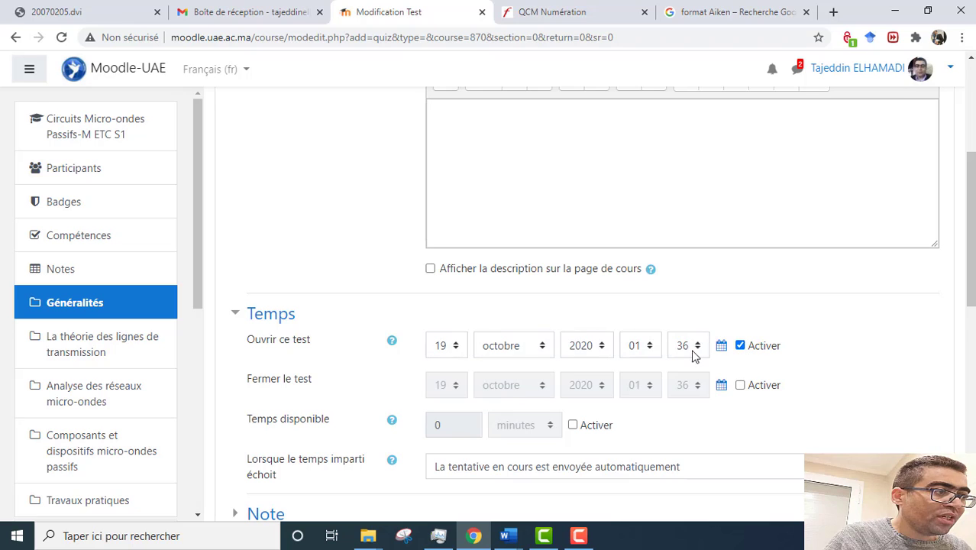
pyautogui.click(701, 353)
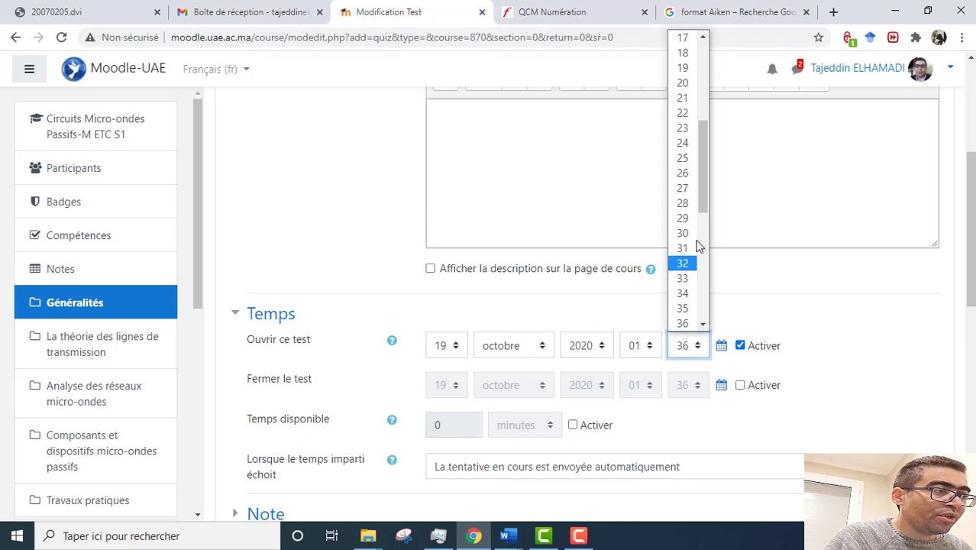
pyautogui.moveTo(701, 196); pyautogui.dragTo(708, 231)
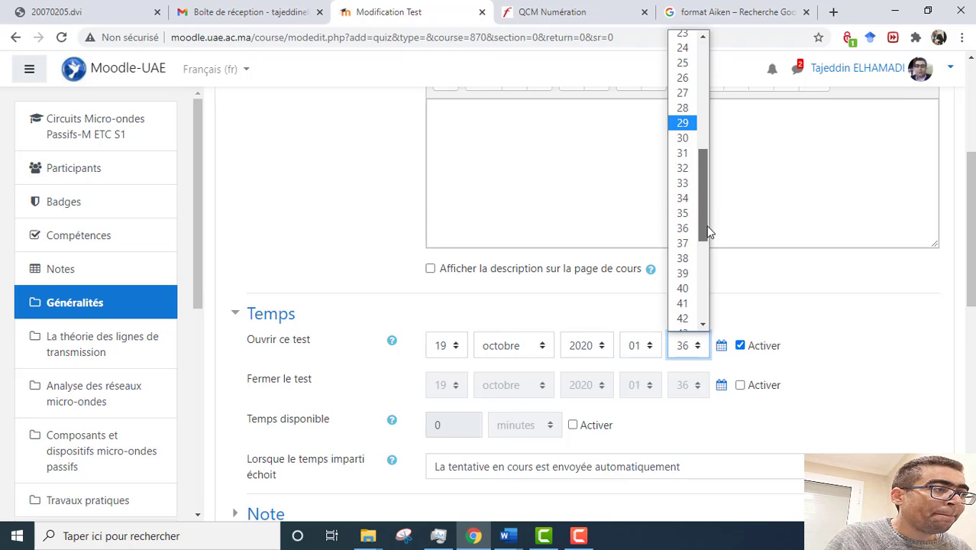
pyautogui.click(682, 288)
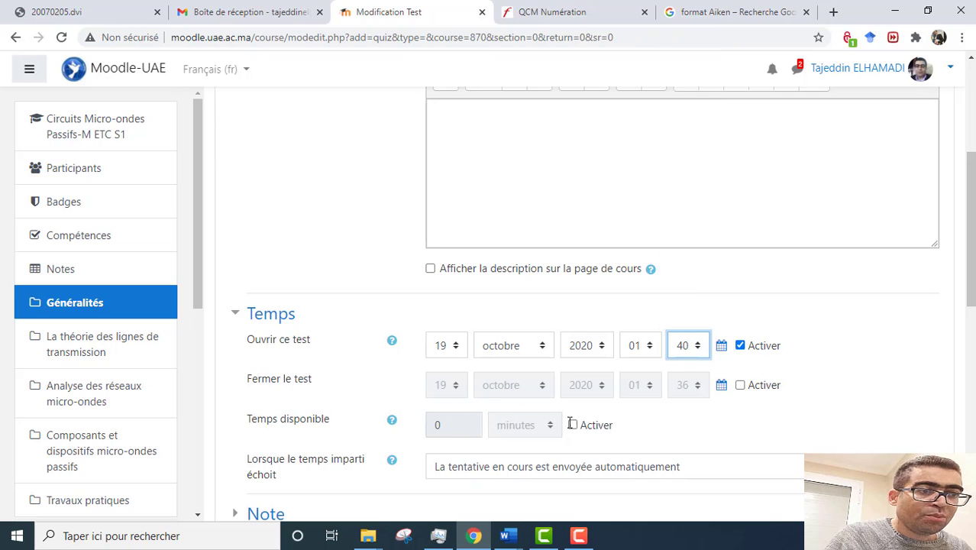
# Step: Enable the closing date and set its time to 03:40
pyautogui.click(742, 386)
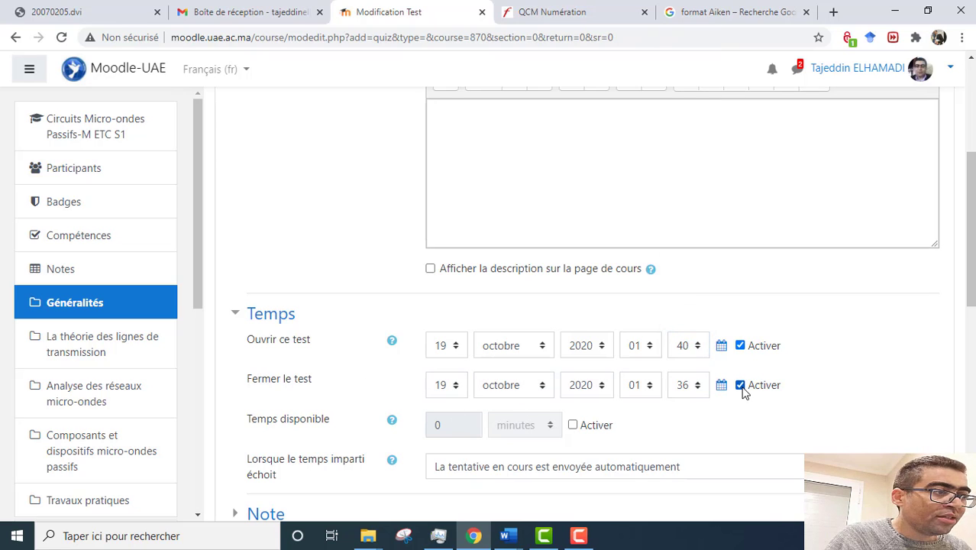
pyautogui.click(703, 391)
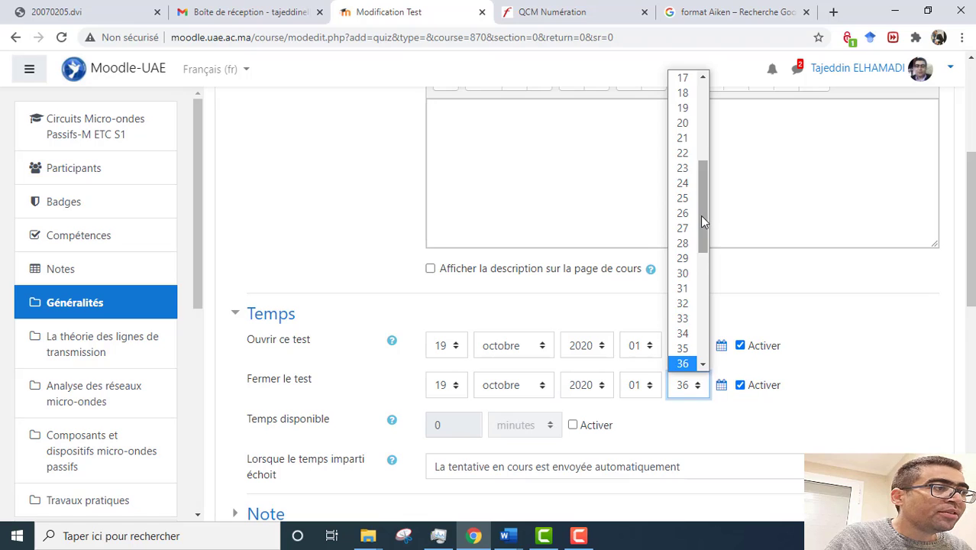
pyautogui.moveTo(700, 215); pyautogui.dragTo(708, 291)
pyautogui.click(656, 393)
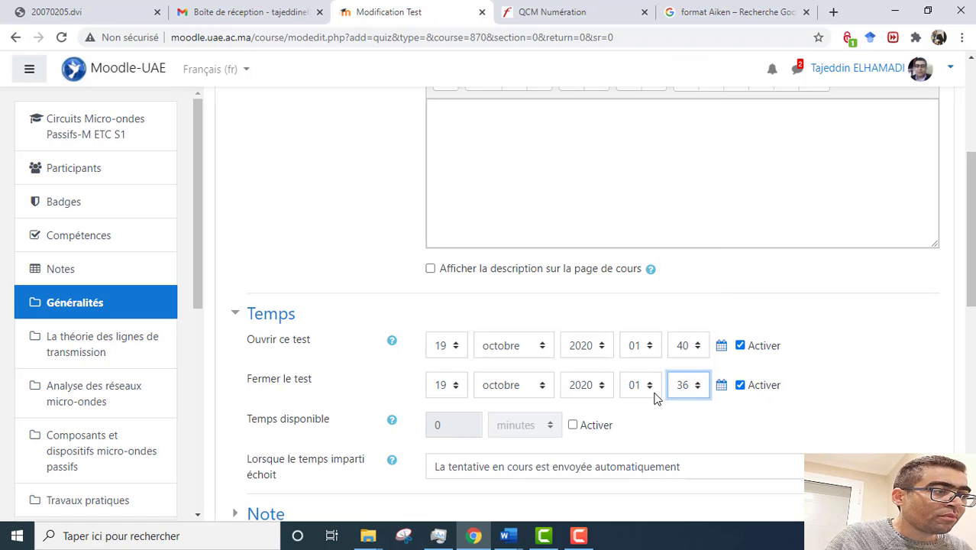
pyautogui.click(656, 388)
pyautogui.moveTo(656, 250); pyautogui.dragTo(655, 328)
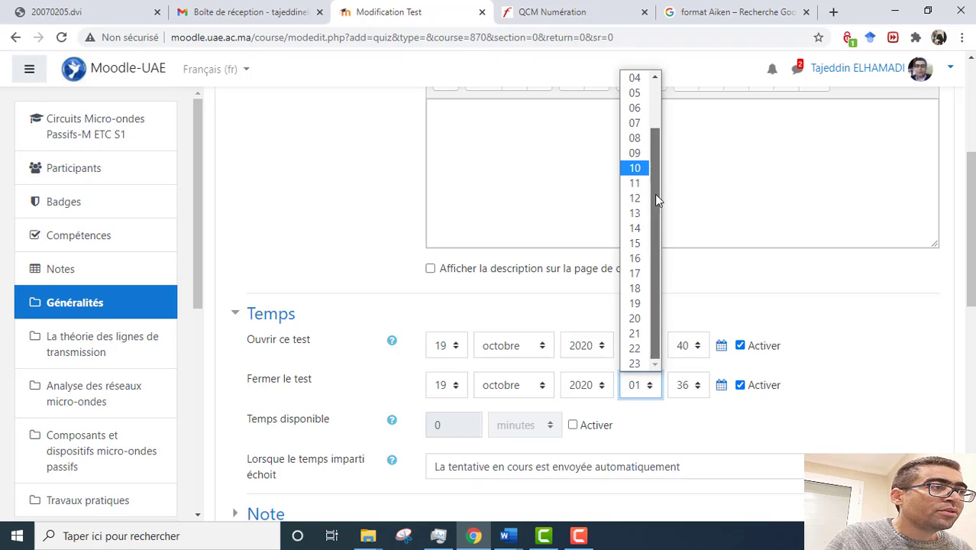
pyautogui.moveTo(655, 194); pyautogui.dragTo(661, 94)
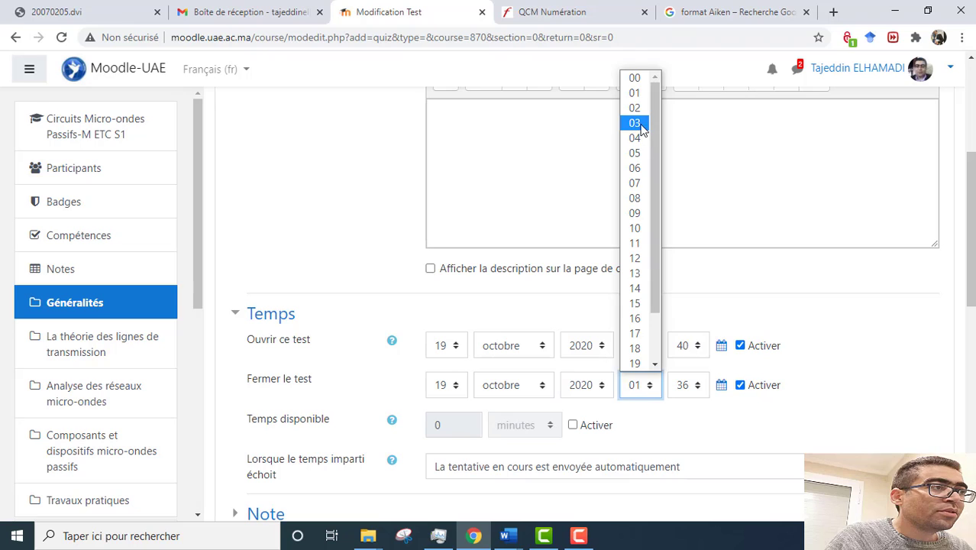
pyautogui.click(641, 123)
pyautogui.click(697, 391)
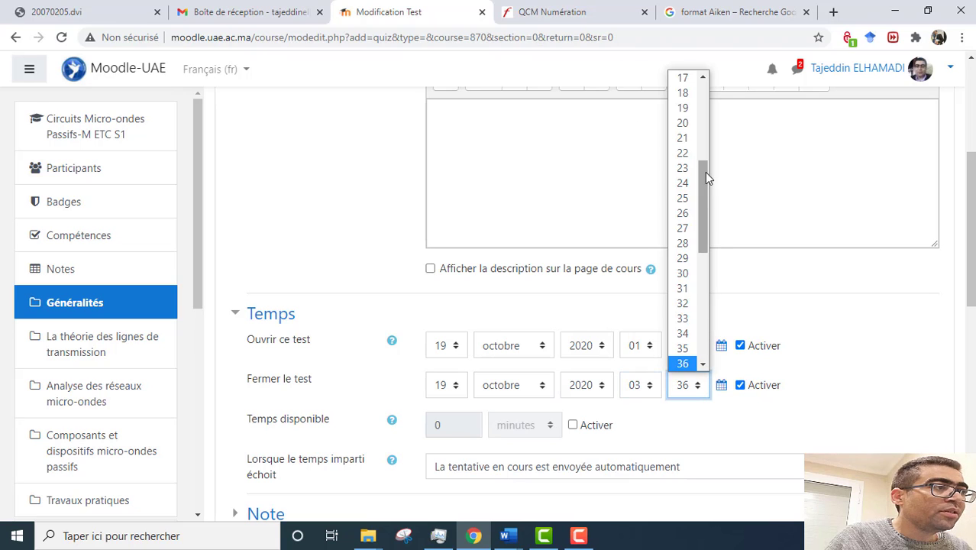
pyautogui.moveTo(705, 172); pyautogui.dragTo(697, 317)
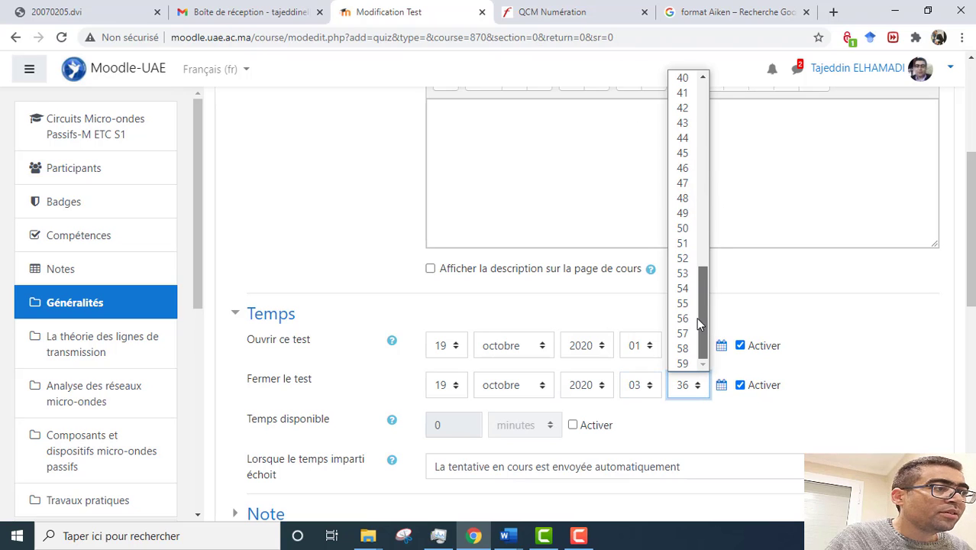
pyautogui.click(691, 79)
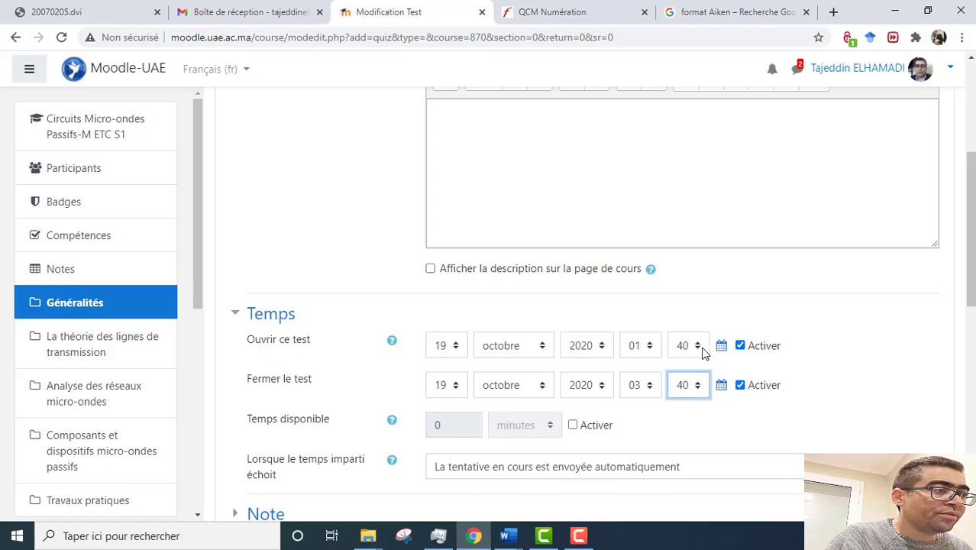
# Step: Enable a time limit of 5 minutes
pyautogui.click(573, 426)
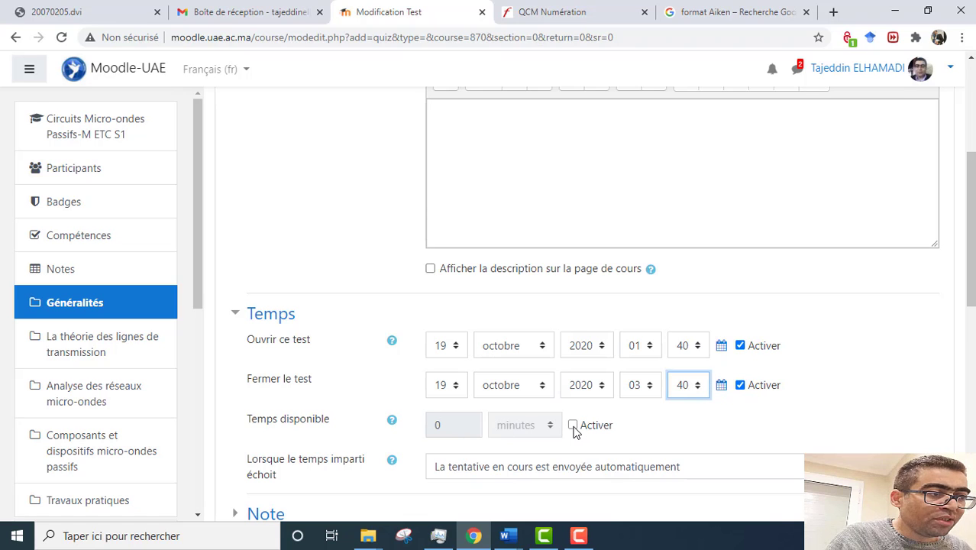
pyautogui.moveTo(464, 424); pyautogui.dragTo(426, 428)
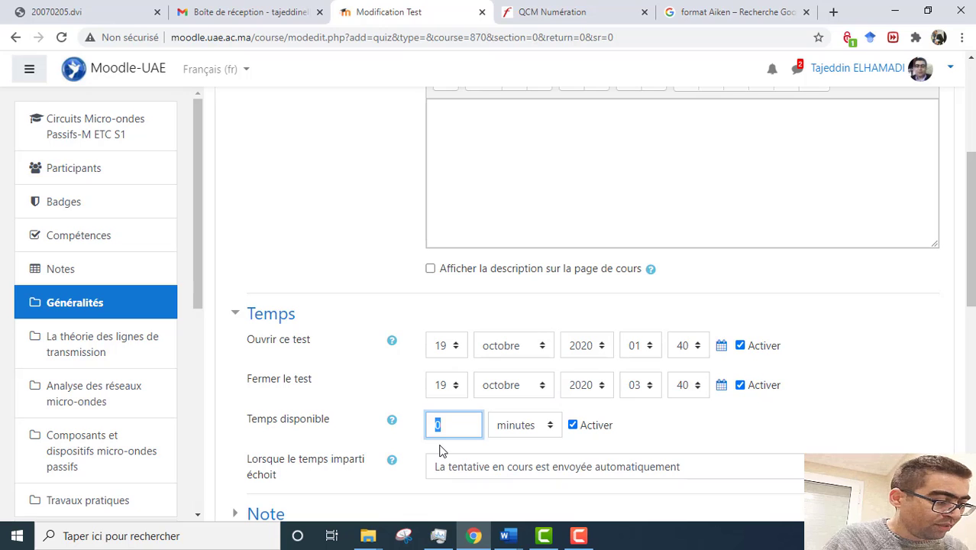
pyautogui.write('5')
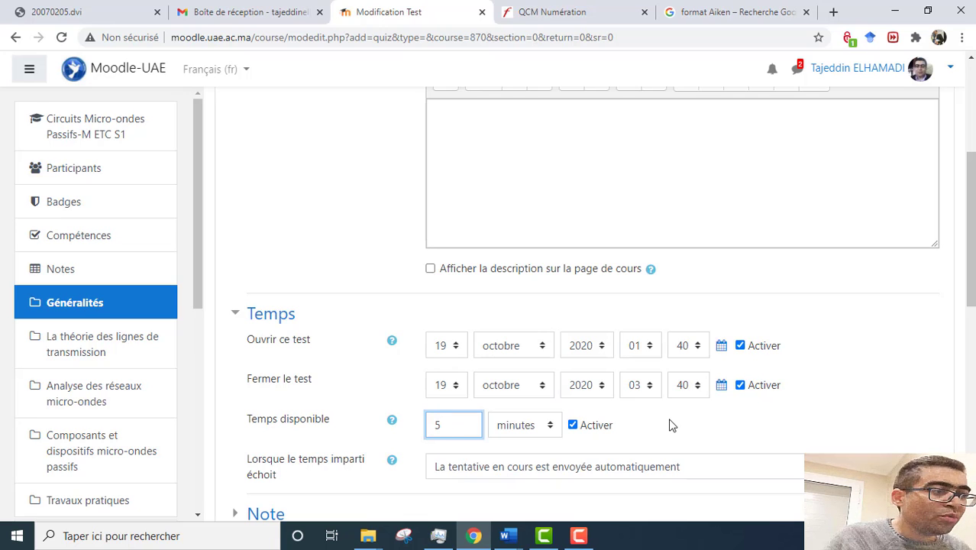
pyautogui.scroll(-2, 670, 425)
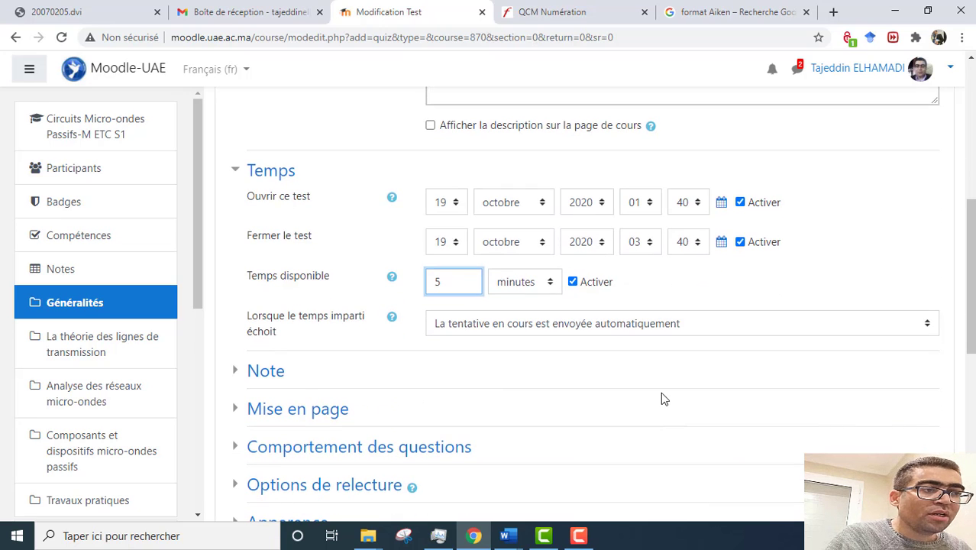
# Step: In the Note section, enter a passing grade of 5 and allow only 1 attempt
pyautogui.click(264, 371)
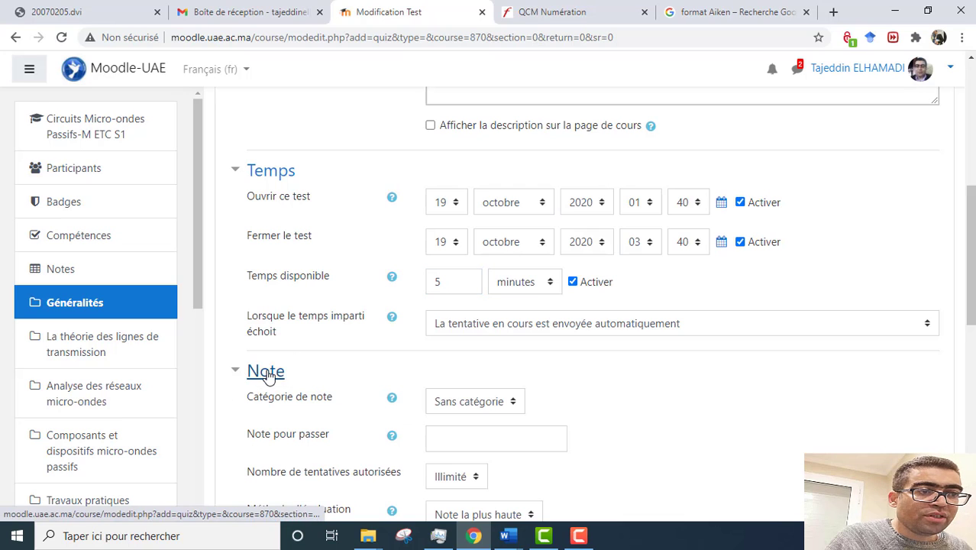
pyautogui.scroll(-2, 620, 437)
pyautogui.click(469, 297)
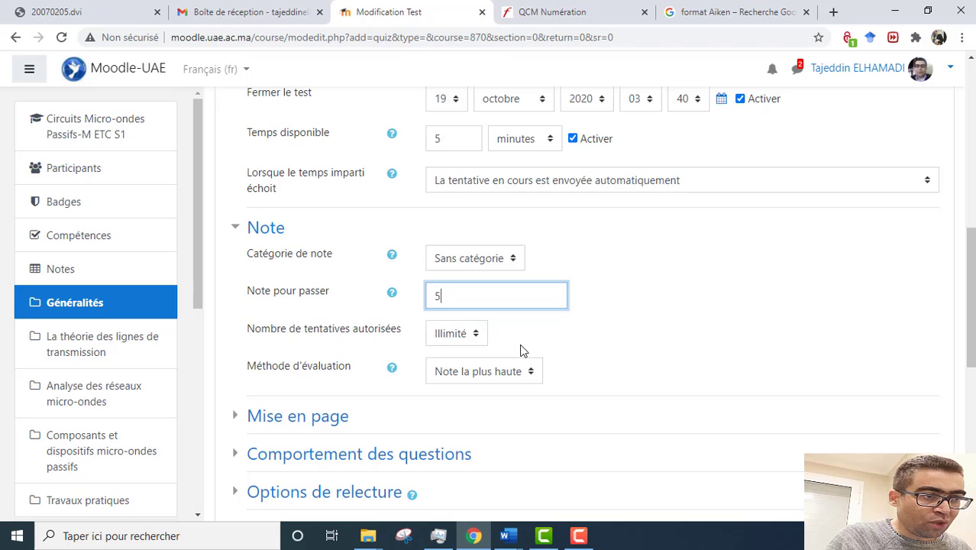
pyautogui.click(478, 339)
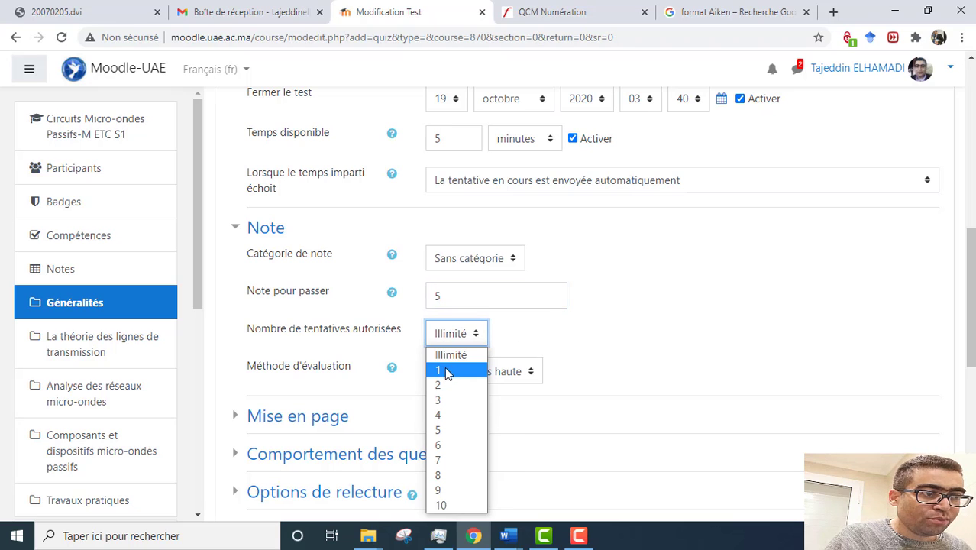
pyautogui.click(441, 372)
pyautogui.scroll(-1, 381, 383)
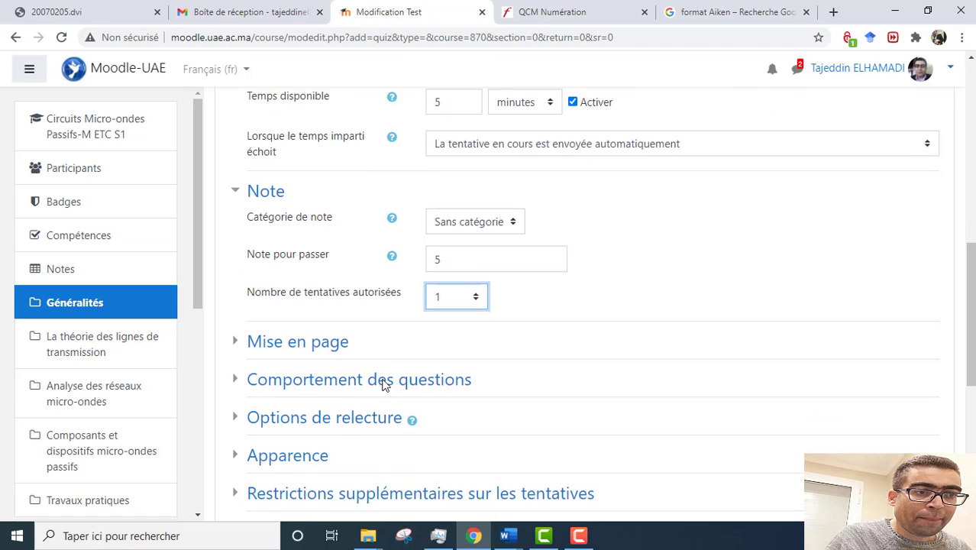
pyautogui.click(317, 309)
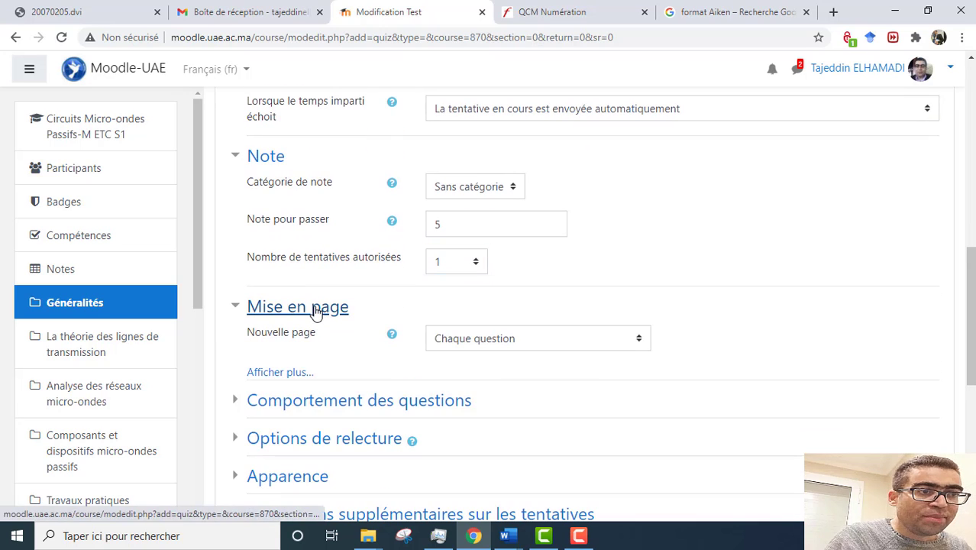
# Step: Keep one question per page and set Méthode de navigation to Séquentielle
pyautogui.click(640, 343)
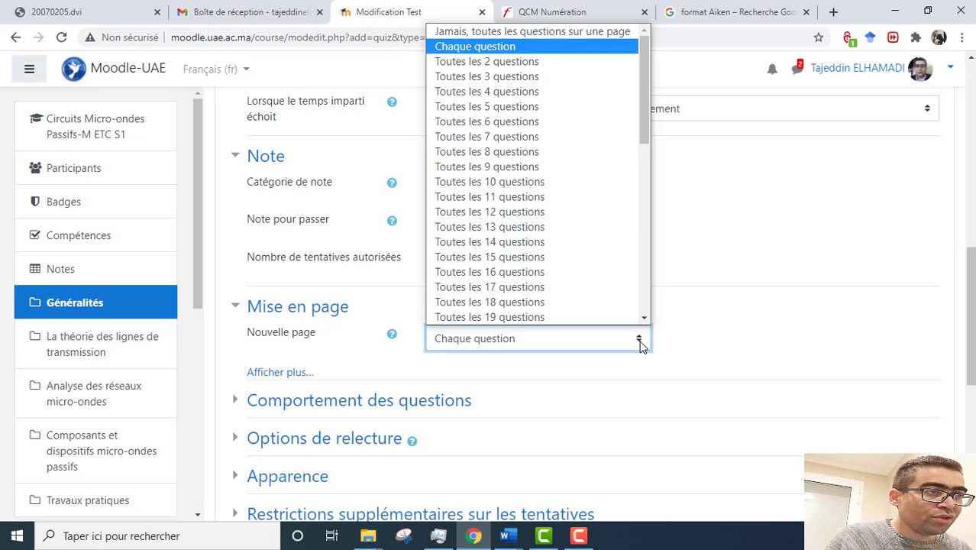
pyautogui.click(640, 342)
pyautogui.click(275, 373)
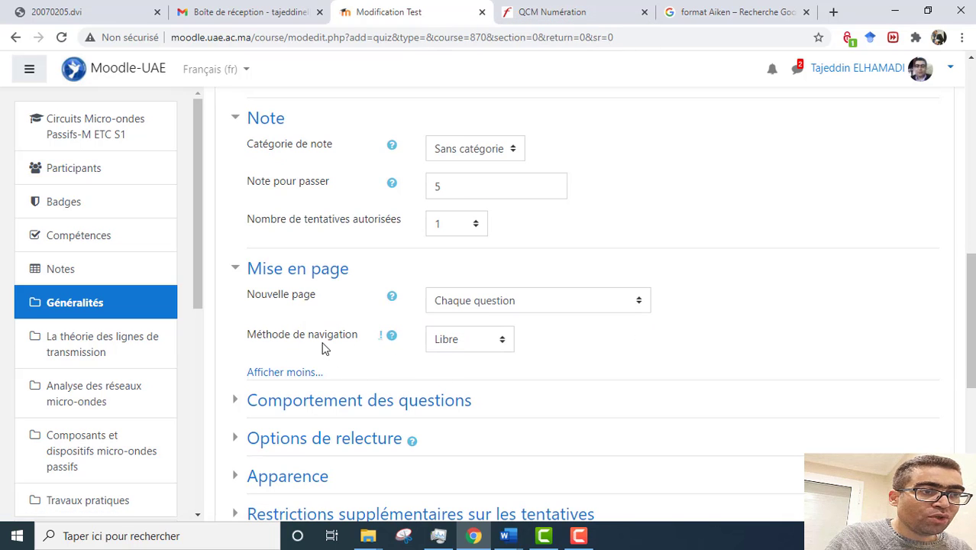
pyautogui.click(497, 343)
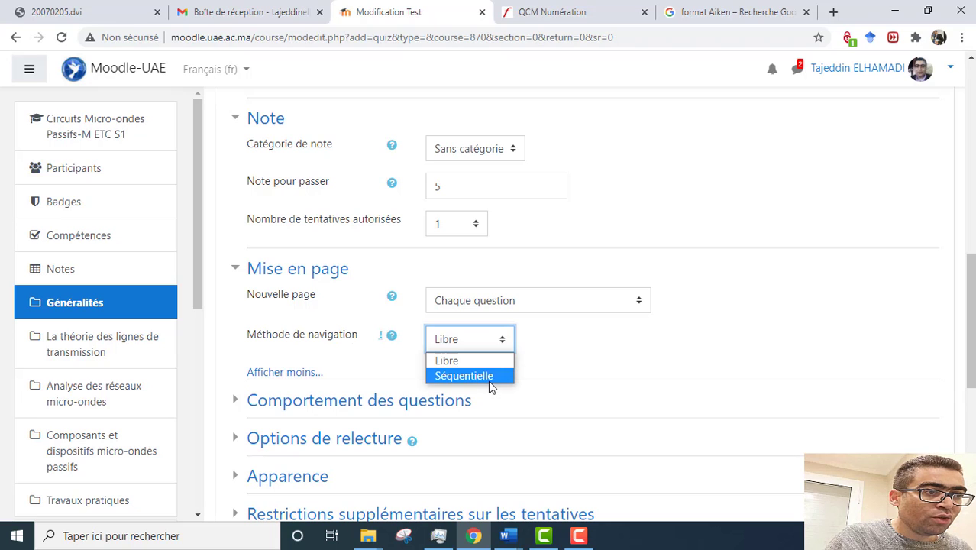
pyautogui.click(489, 377)
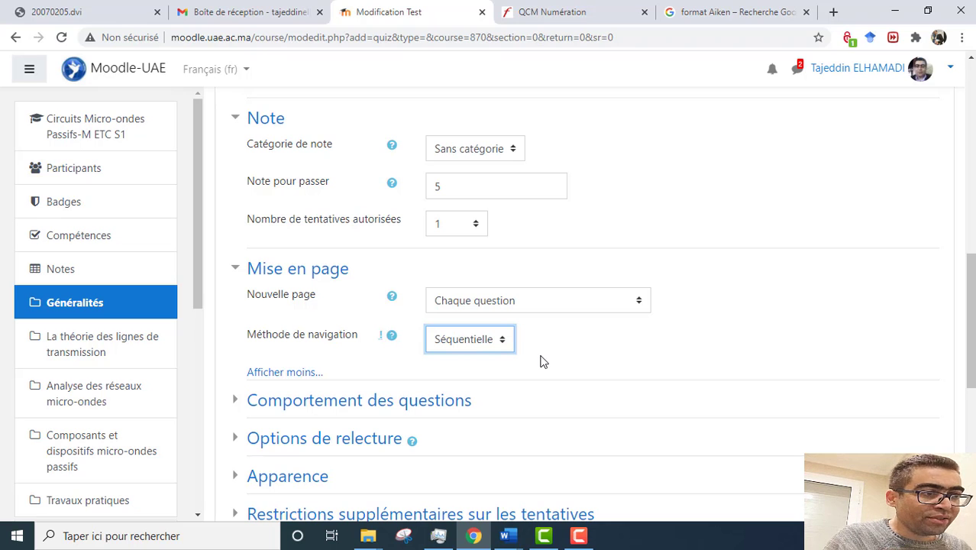
pyautogui.scroll(-2, 540, 362)
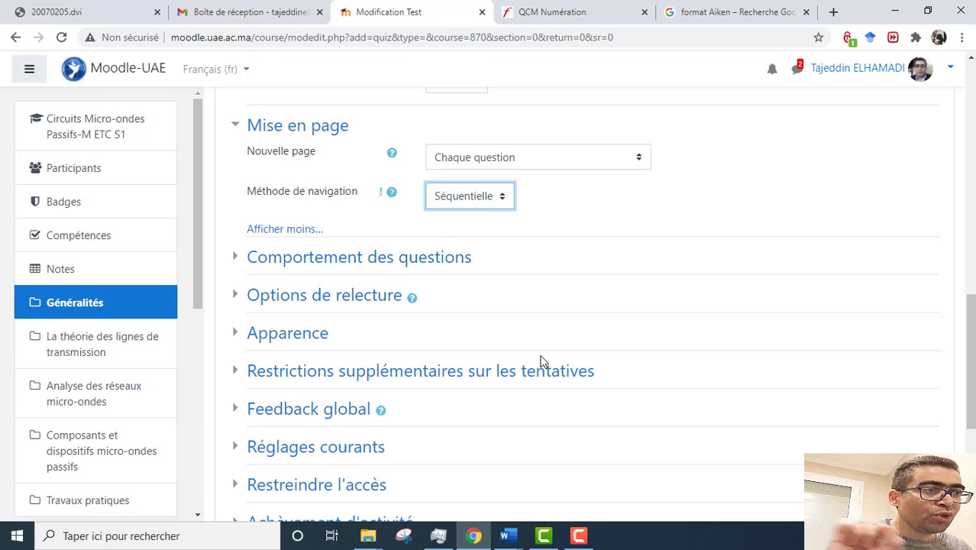
pyautogui.click(368, 264)
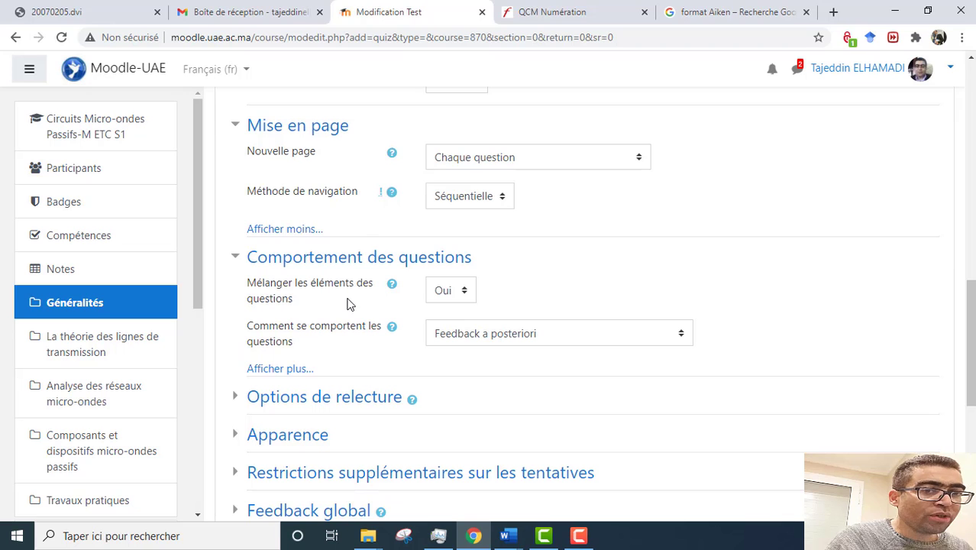
# Step: Expand Options de relecture and scroll through the during- and after-attempt review checkboxes
pyautogui.scroll(-3, 350, 314)
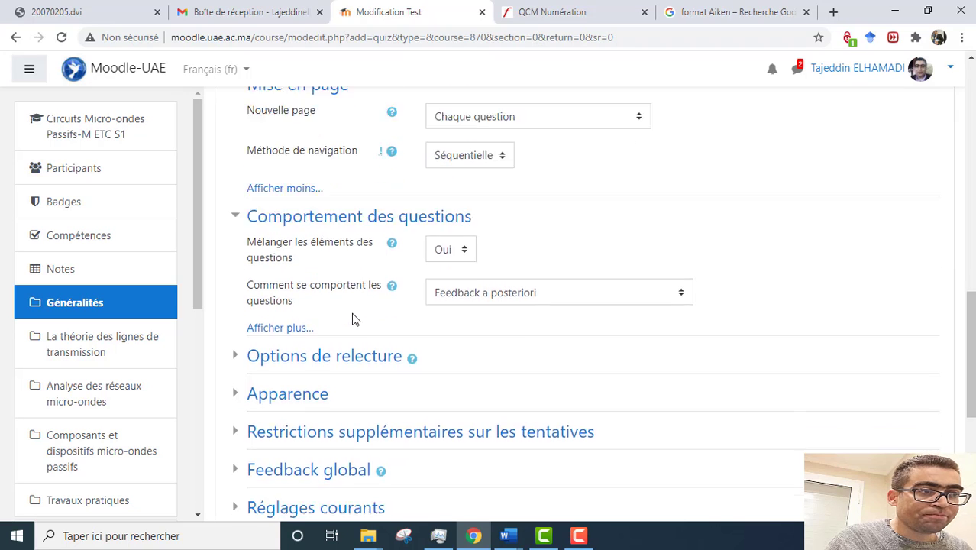
pyautogui.click(343, 258)
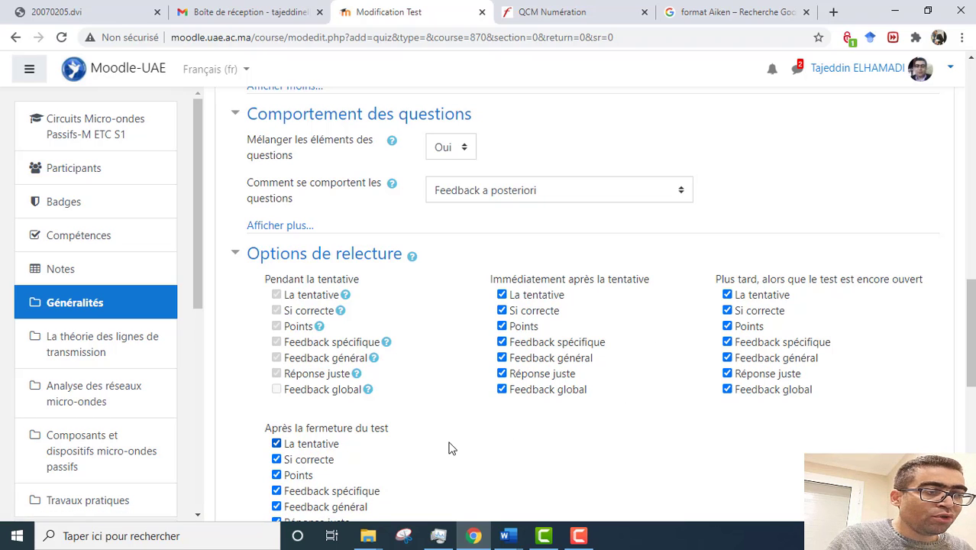
pyautogui.scroll(-1, 449, 448)
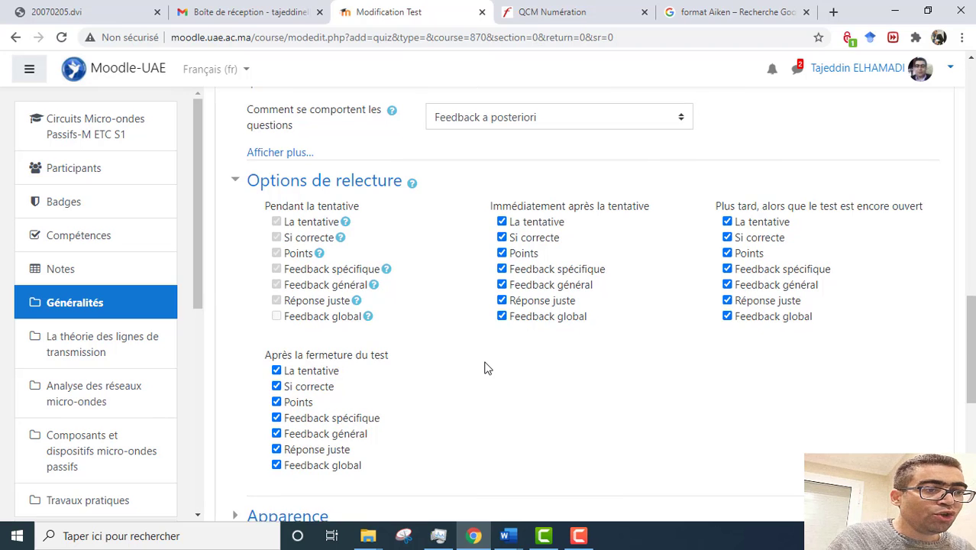
pyautogui.scroll(-5, 486, 366)
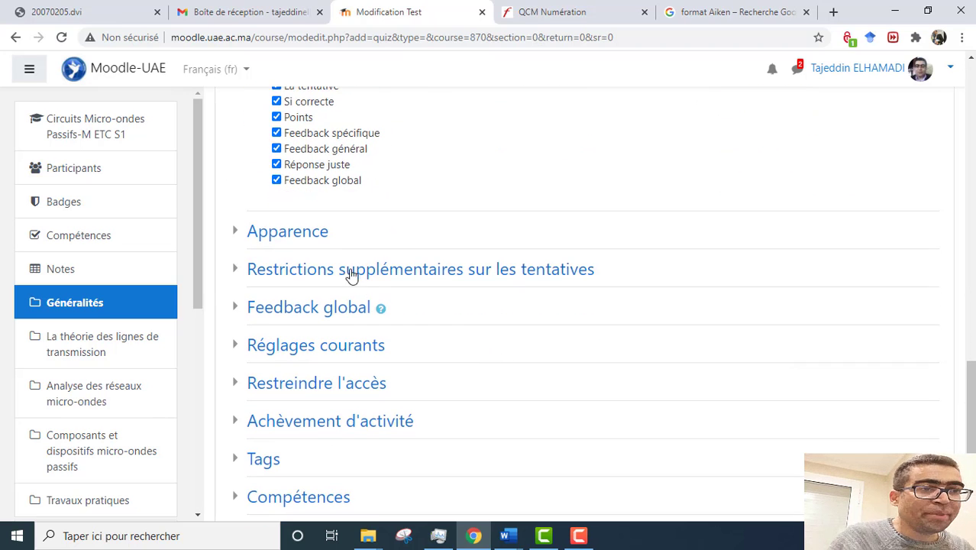
# Step: Under Restrictions supplémentaires, enter a four-character access key that students must provide to start the quiz
pyautogui.click(290, 233)
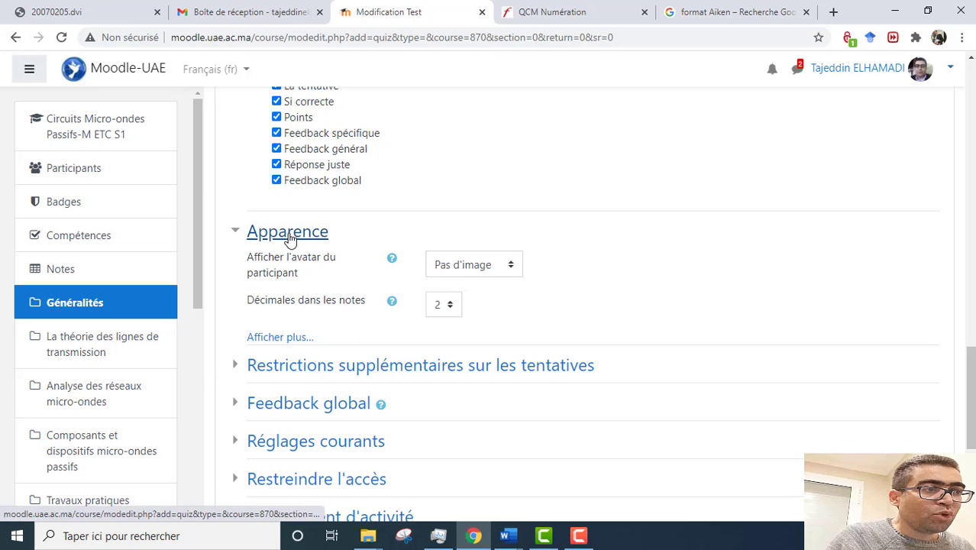
pyautogui.click(330, 371)
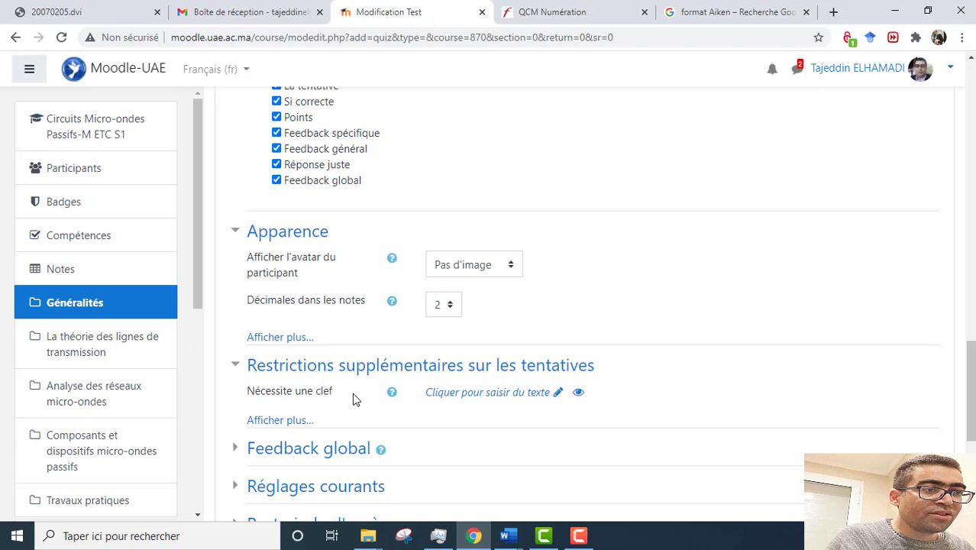
pyautogui.click(457, 395)
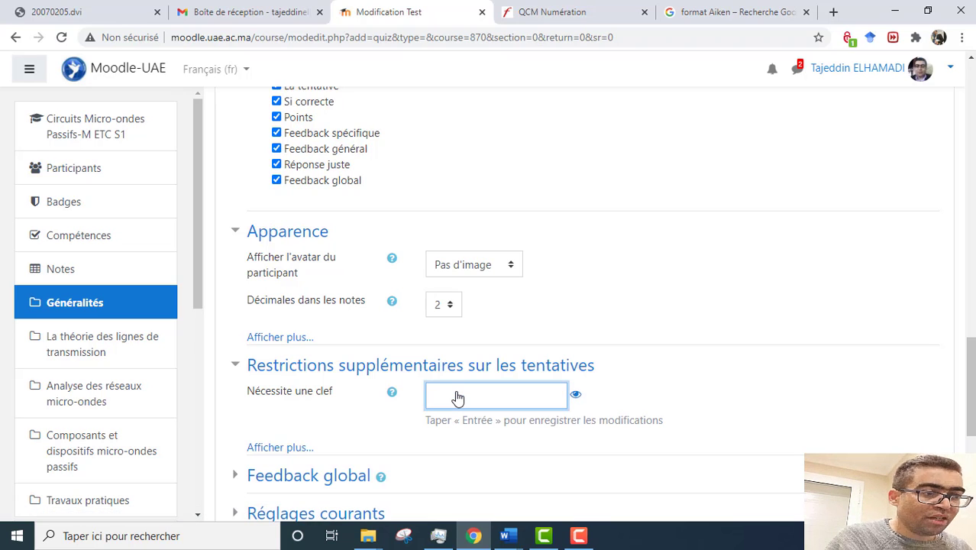
pyautogui.write('123')
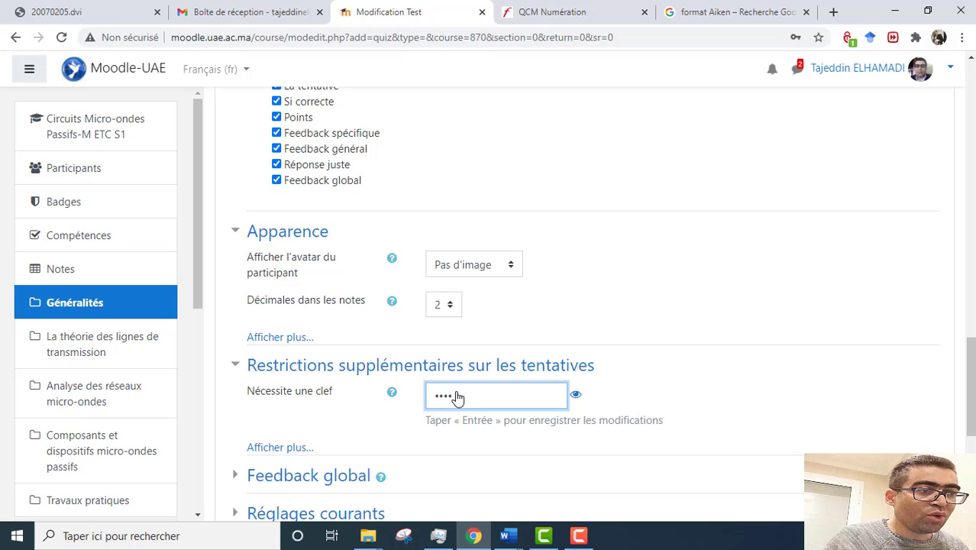
pyautogui.write('4')
pyautogui.scroll(-2, 456, 392)
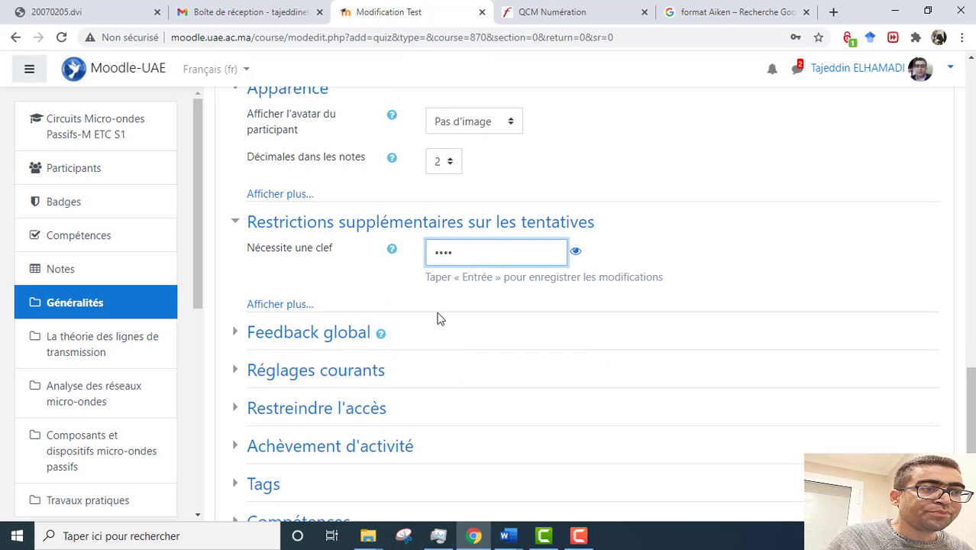
pyautogui.click(330, 332)
pyautogui.scroll(-3, 348, 375)
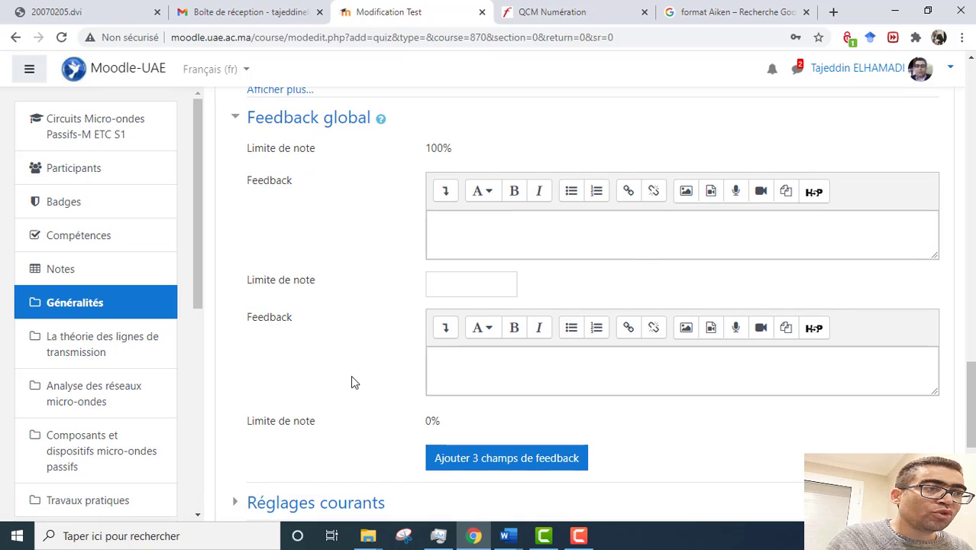
# Step: In Feedback global, set a 90% grade boundary with 'Excellent' feedback for the top band
pyautogui.click(457, 290)
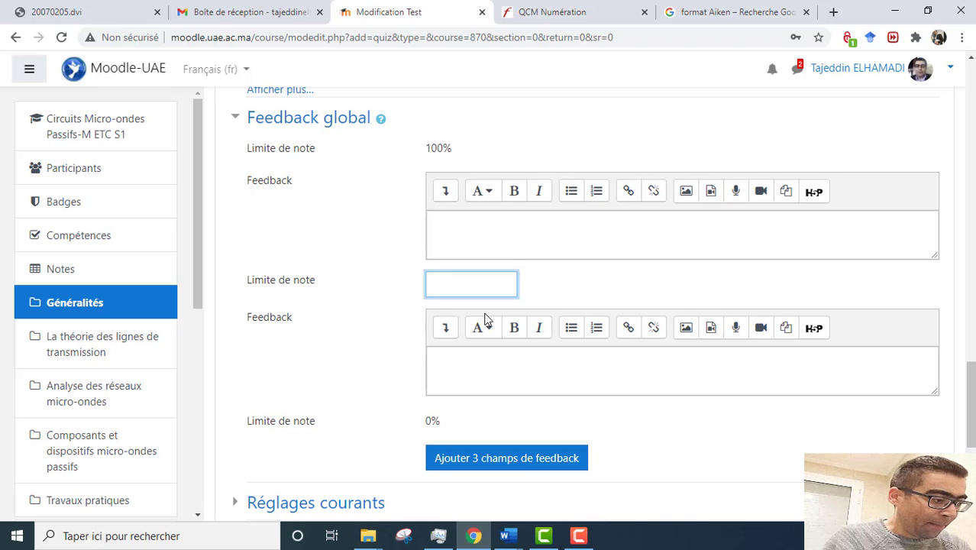
pyautogui.write('90')
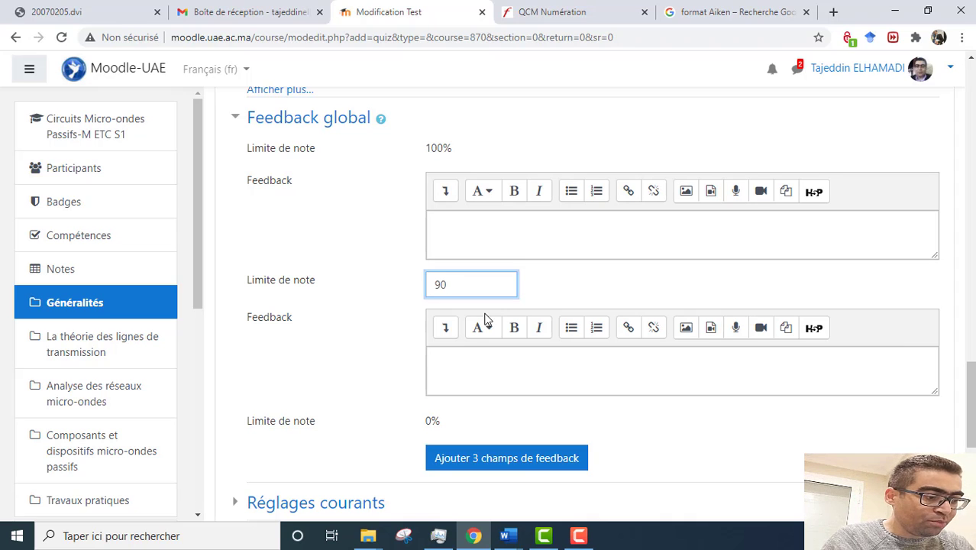
pyautogui.write('%')
pyautogui.click(469, 221)
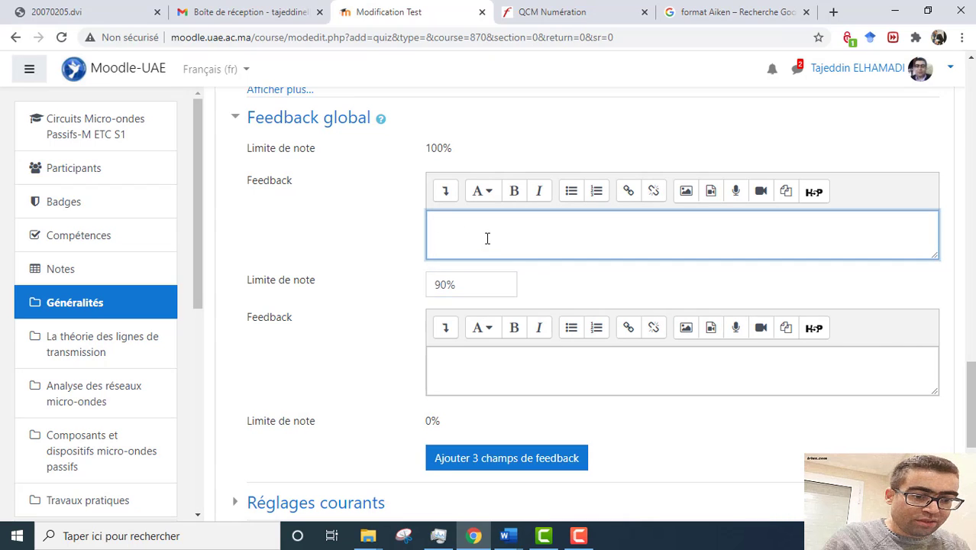
pyautogui.write('E')
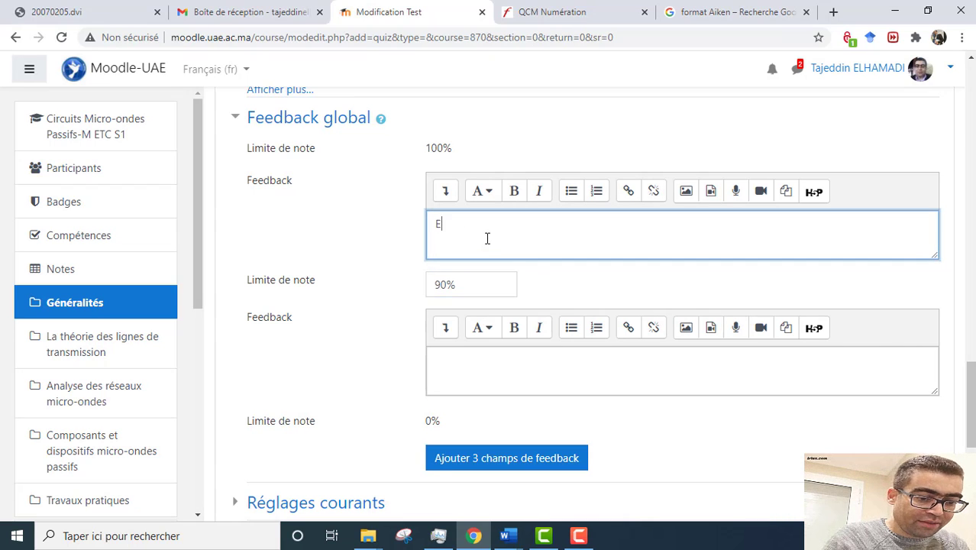
pyautogui.write('xcellent')
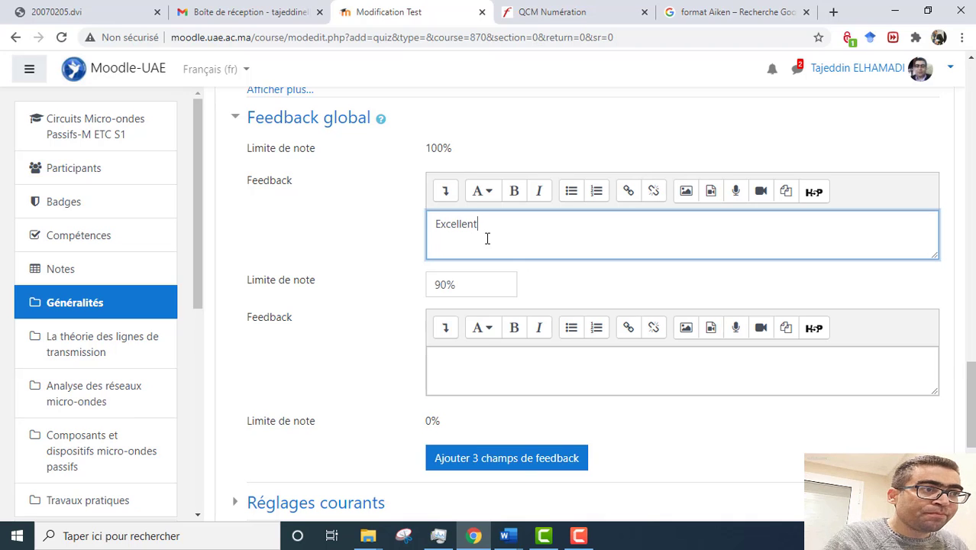
pyautogui.scroll(-1, 485, 250)
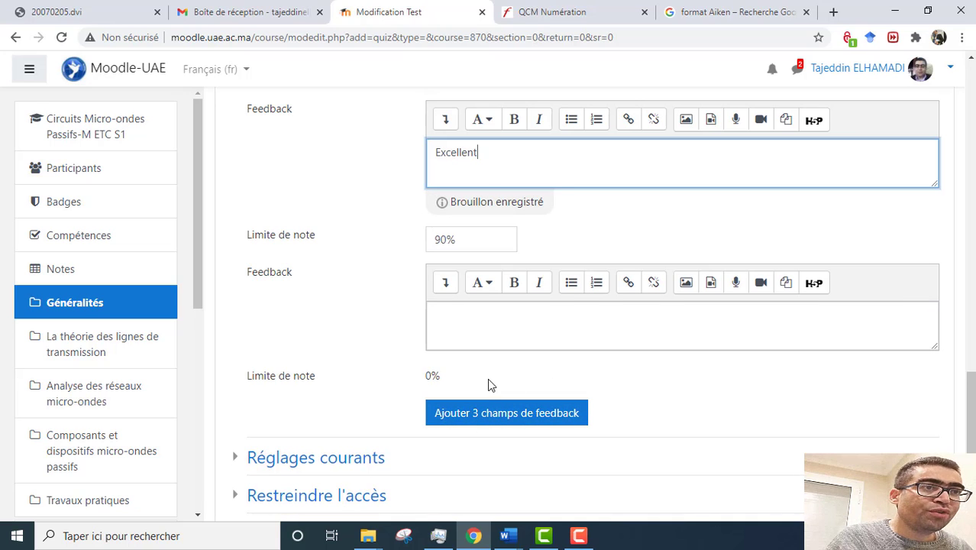
pyautogui.scroll(-2, 488, 384)
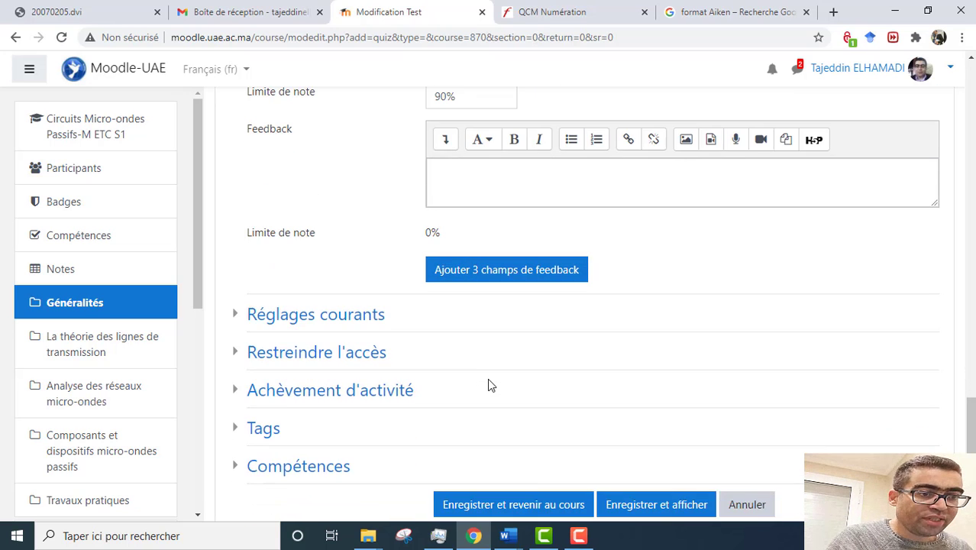
# Step: Set completion to require viewing, a grade and a passing grade, then save and return to the course
pyautogui.scroll(-1, 458, 279)
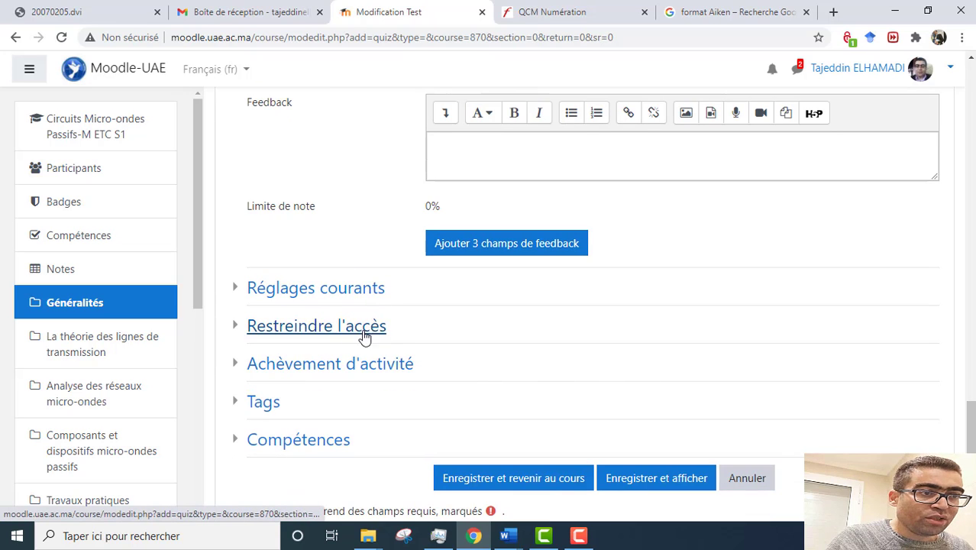
pyautogui.click(342, 367)
pyautogui.scroll(-3, 588, 344)
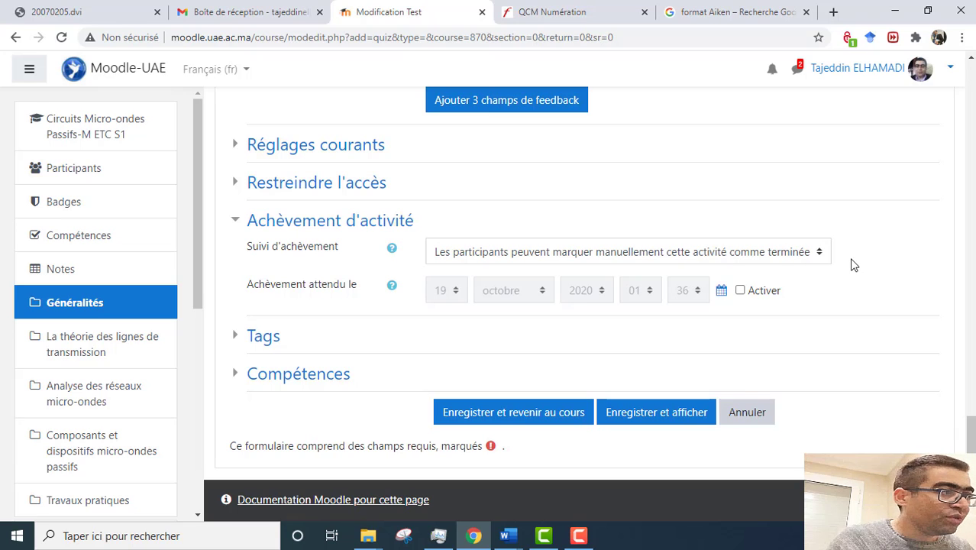
pyautogui.click(818, 257)
pyautogui.click(555, 304)
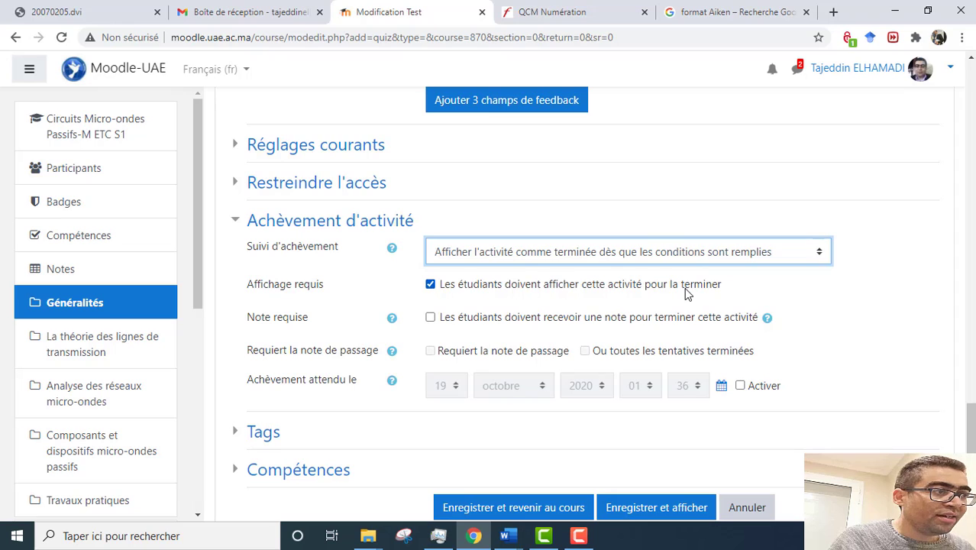
pyautogui.click(430, 318)
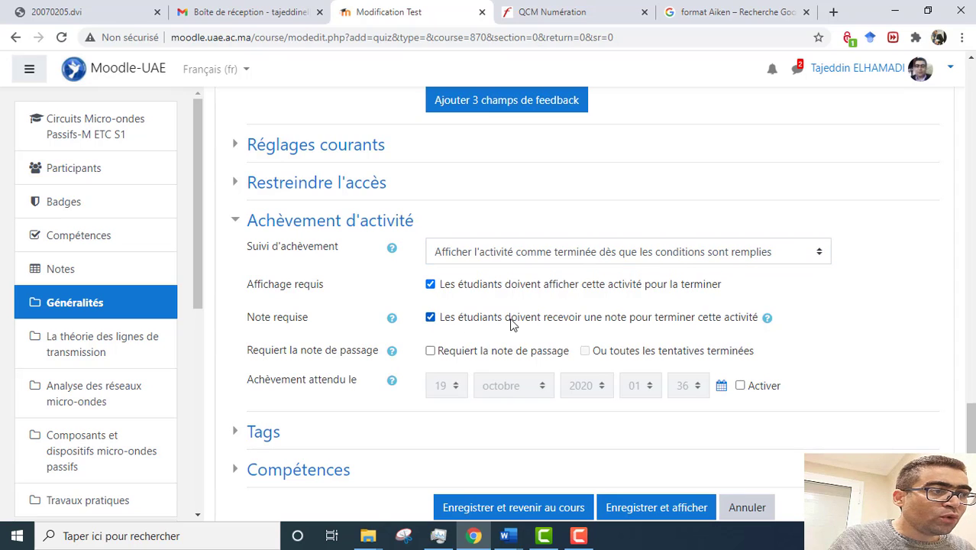
pyautogui.click(431, 352)
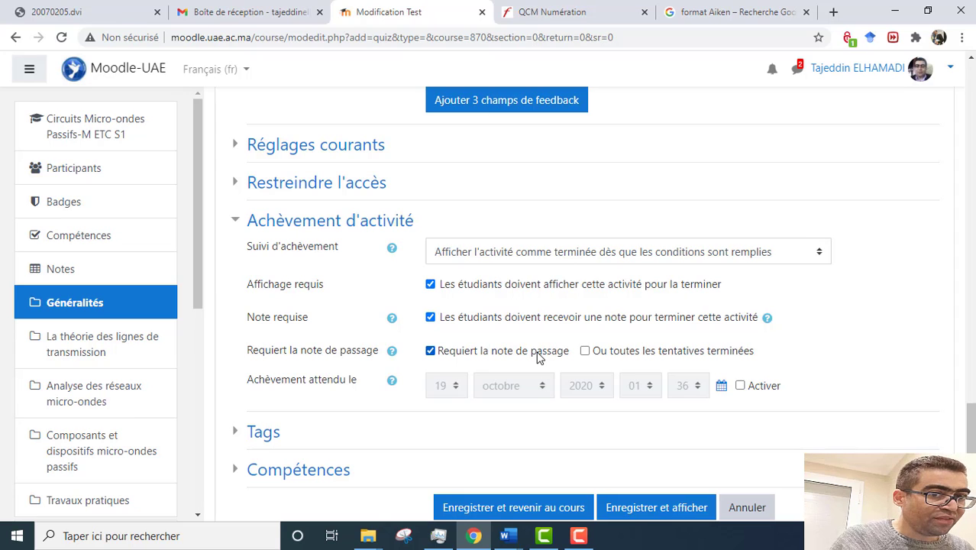
pyautogui.scroll(-2, 537, 356)
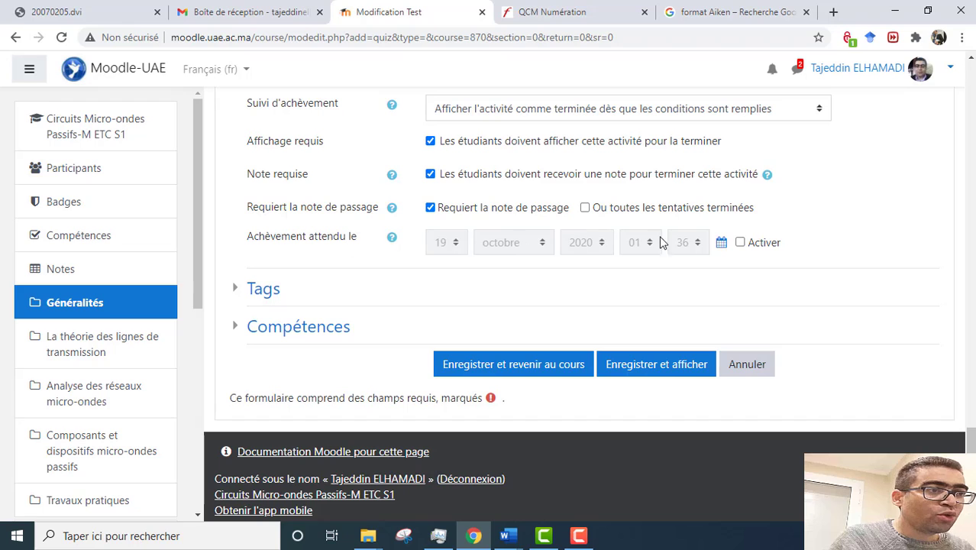
pyautogui.click(516, 365)
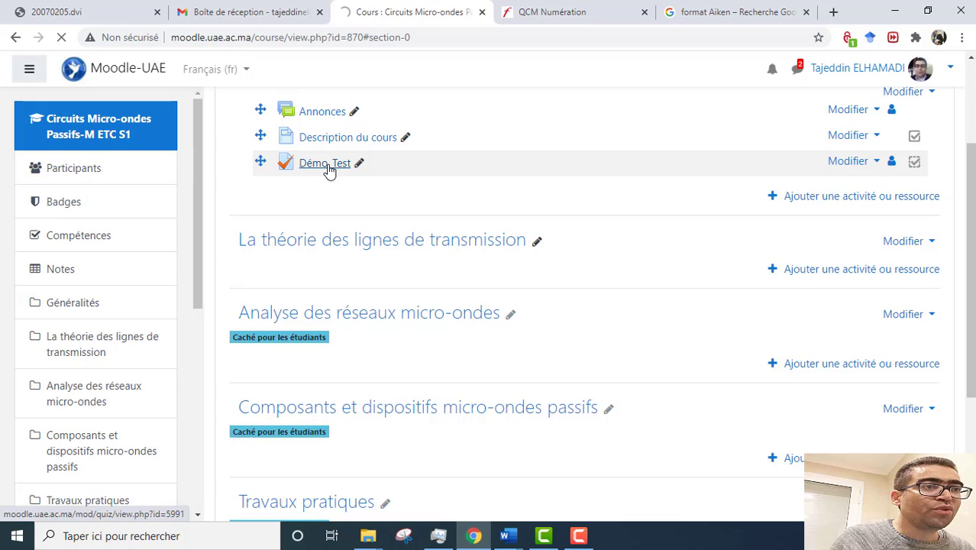
# Step: Open Démo_Test's Modifier le test page and expand the Ajouter dropdown
pyautogui.click(328, 165)
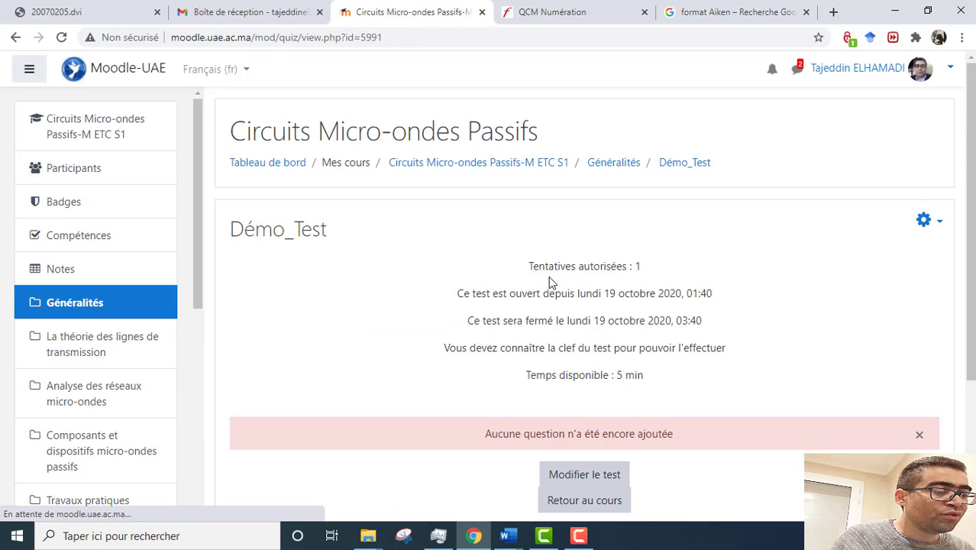
pyautogui.scroll(-3, 549, 278)
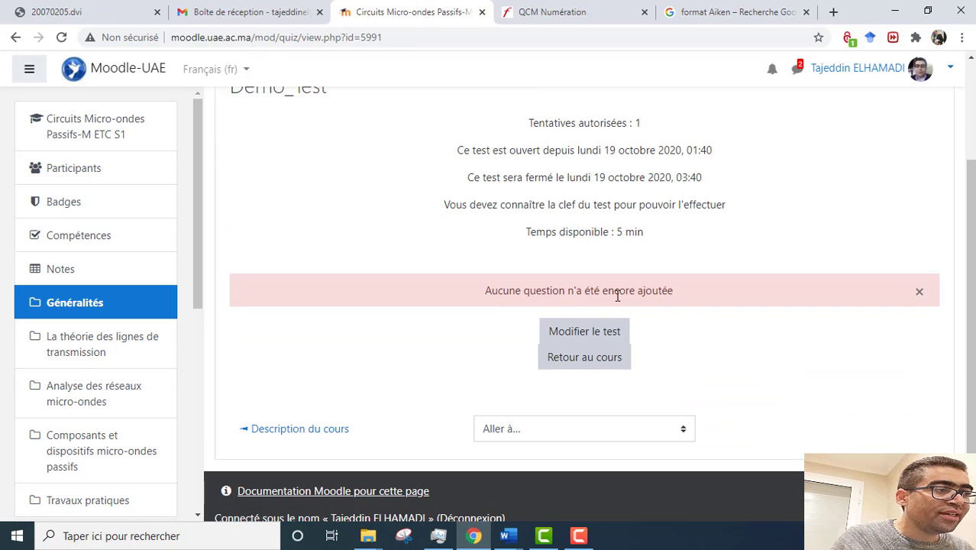
pyautogui.click(584, 333)
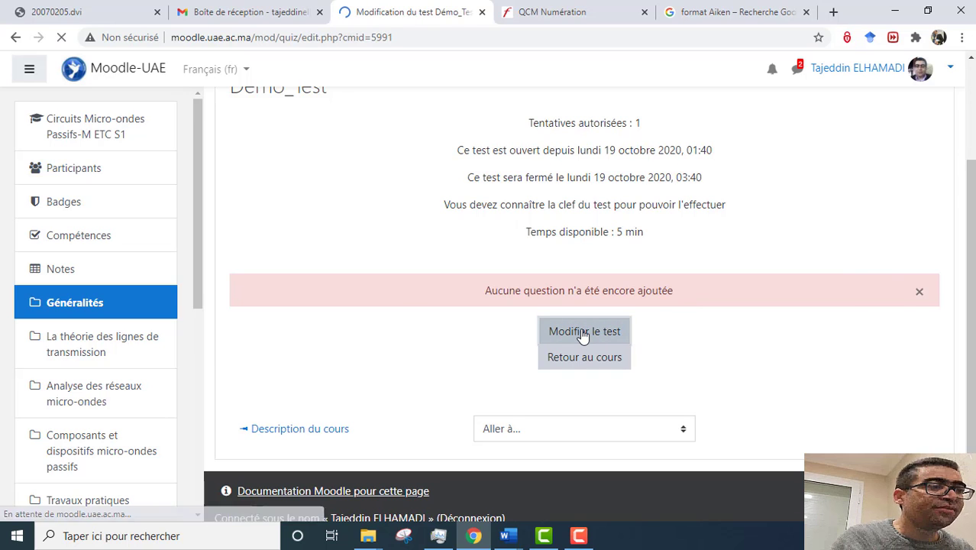
pyautogui.scroll(-2, 771, 343)
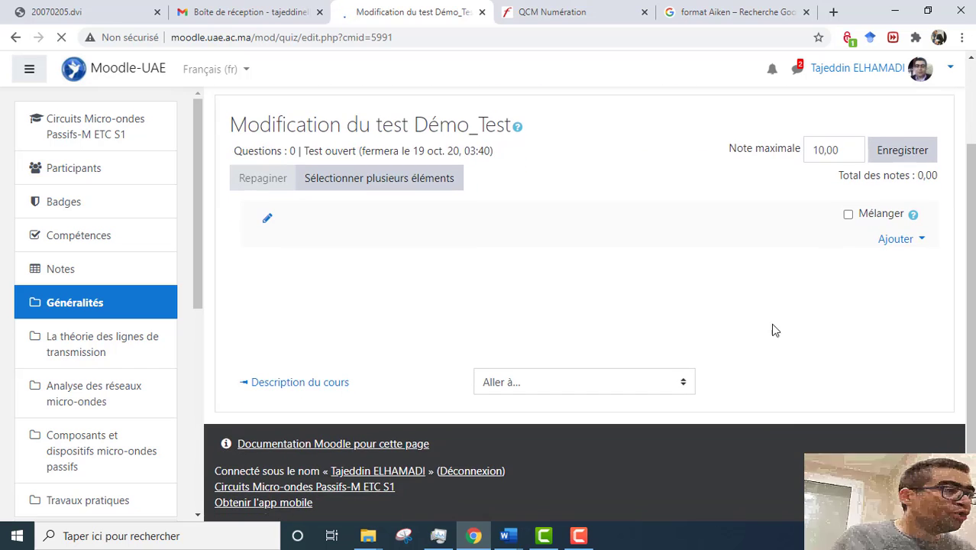
pyautogui.click(898, 243)
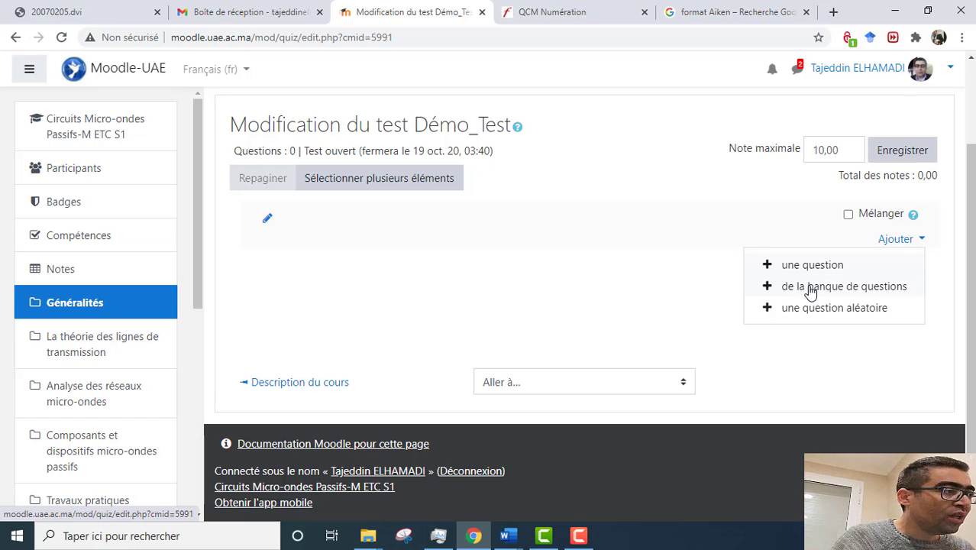
# Step: From the question bank, select all questions in category Démo (5) and add them to the quiz
pyautogui.click(809, 289)
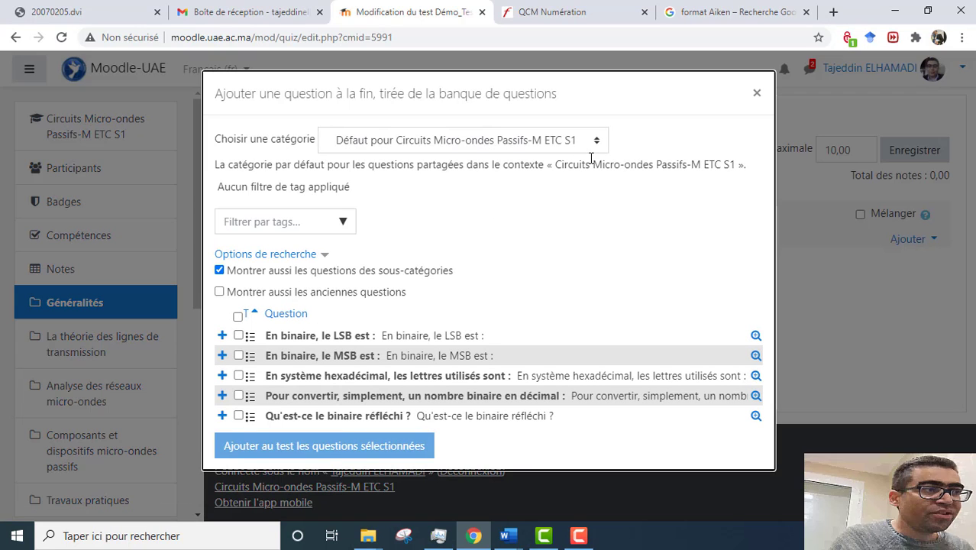
pyautogui.click(599, 150)
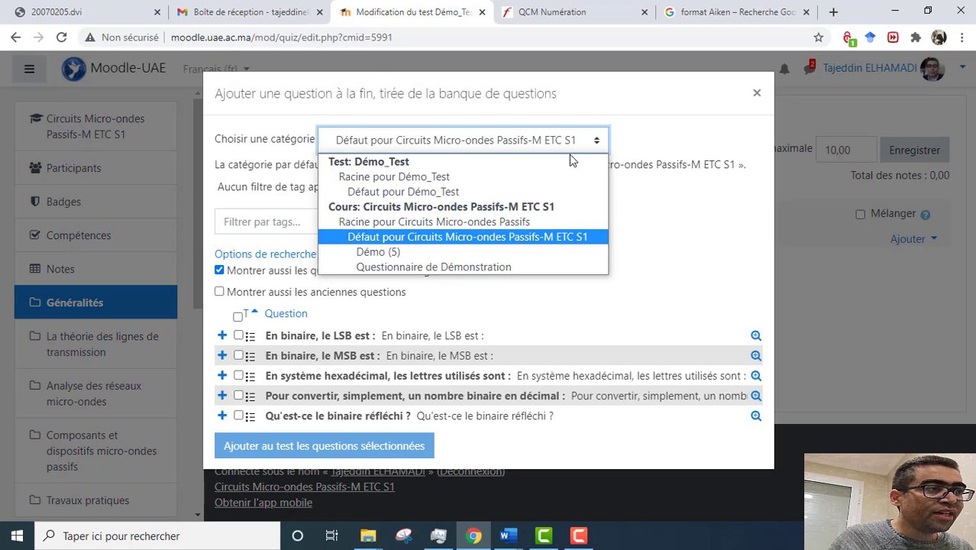
pyautogui.click(419, 257)
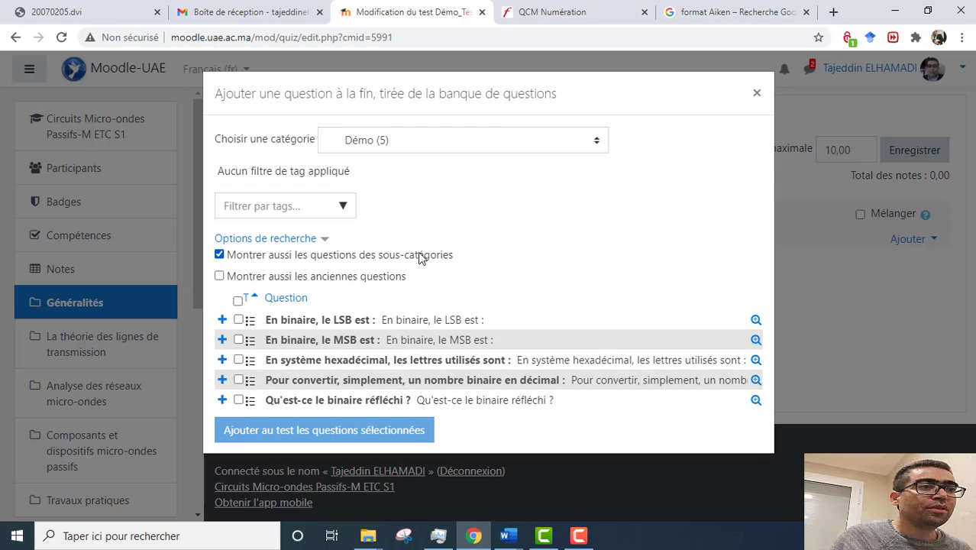
pyautogui.click(238, 299)
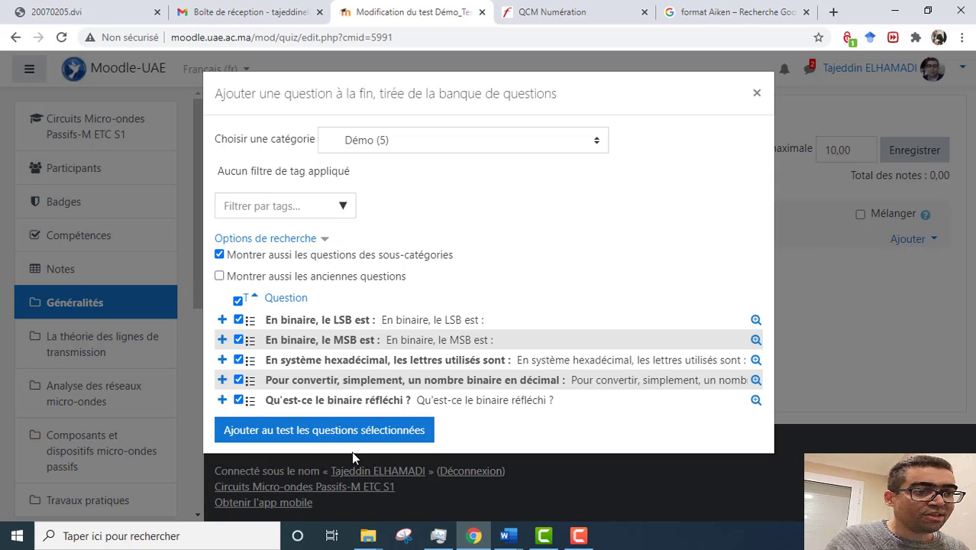
pyautogui.click(321, 429)
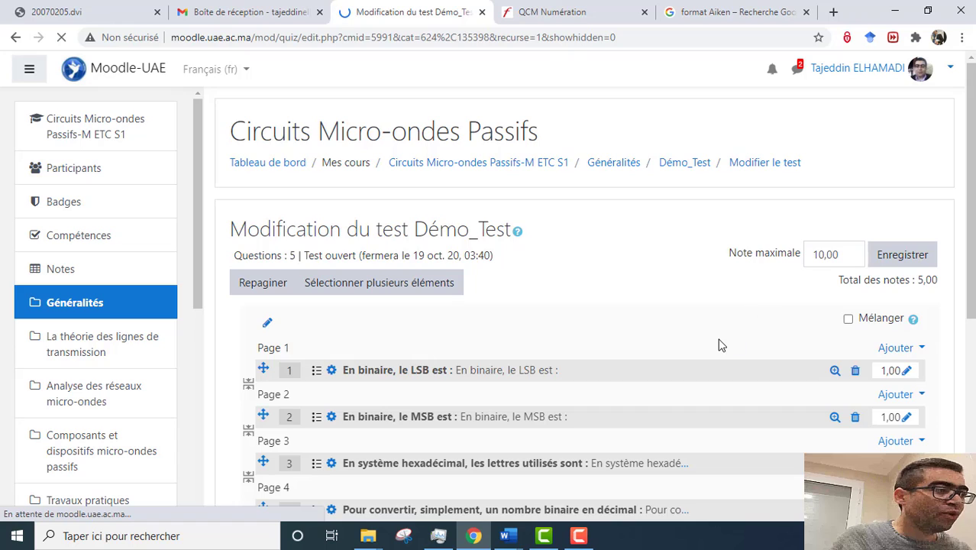
# Step: Tick Mélanger so the quiz's five questions appear in shuffled order
pyautogui.scroll(-3, 695, 340)
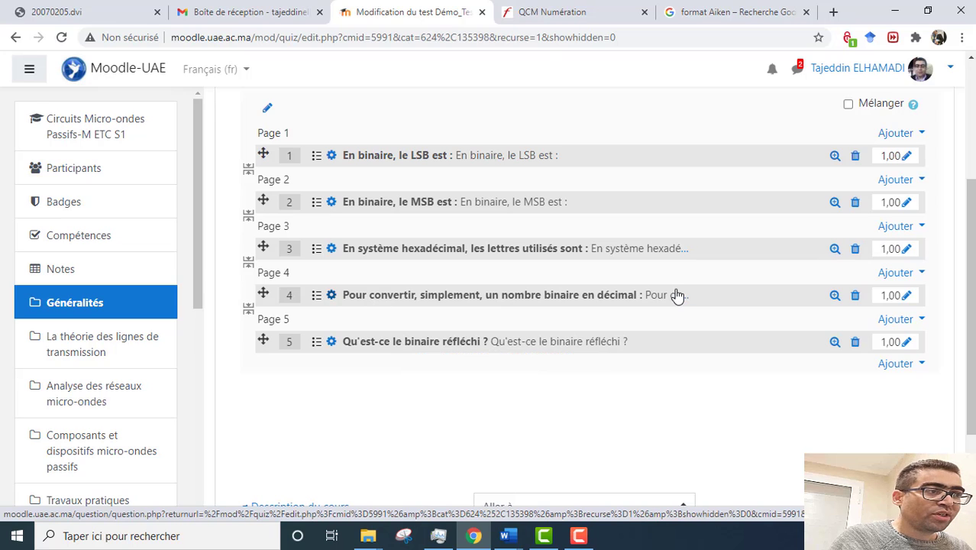
pyautogui.scroll(2, 675, 294)
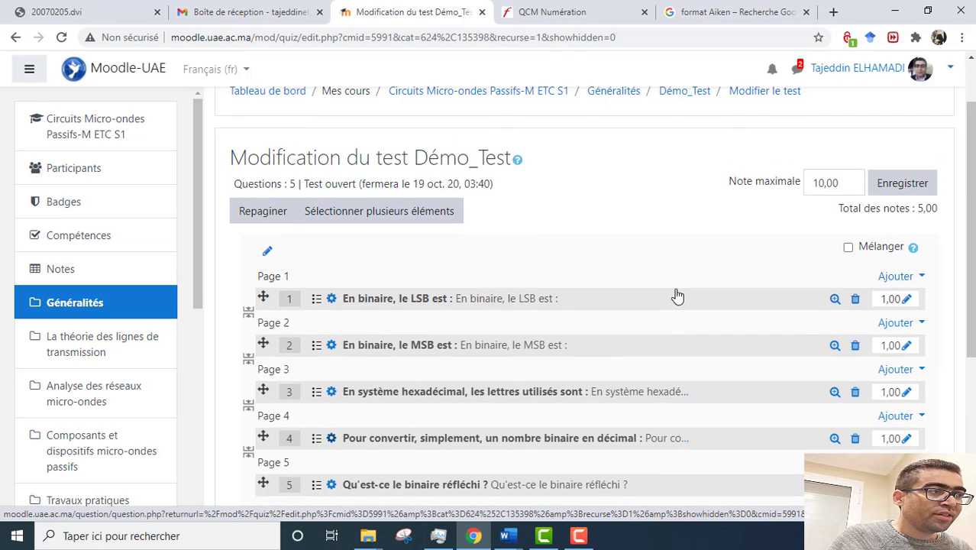
pyautogui.click(847, 185)
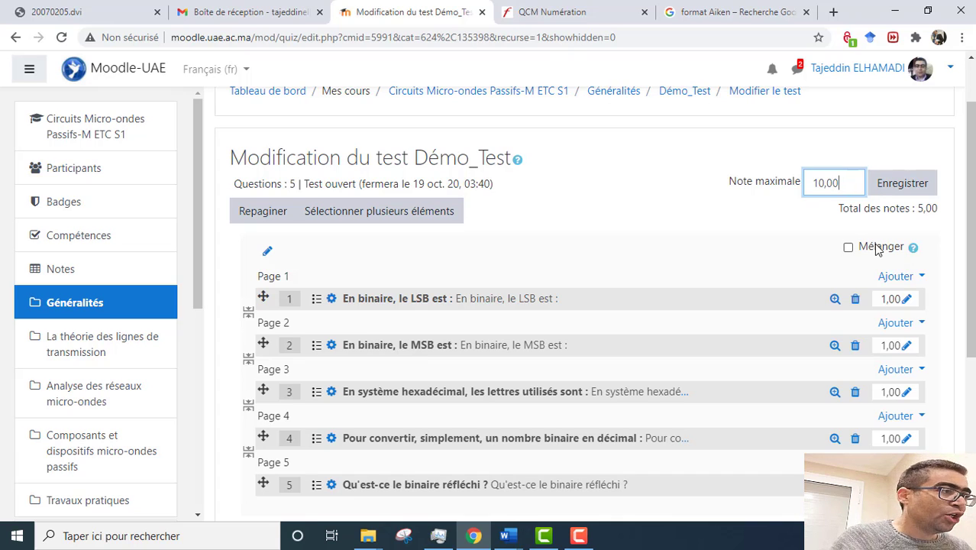
pyautogui.click(848, 247)
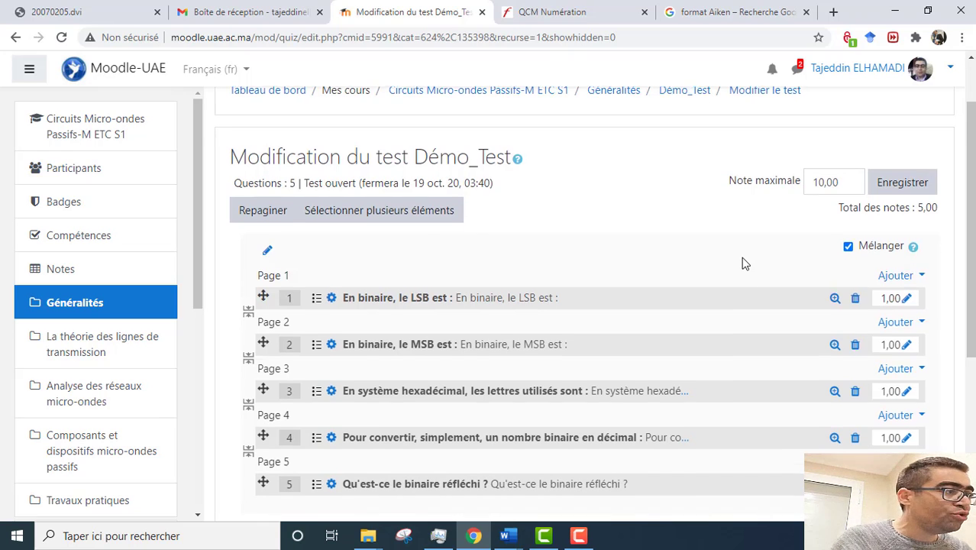
pyautogui.scroll(-1, 833, 259)
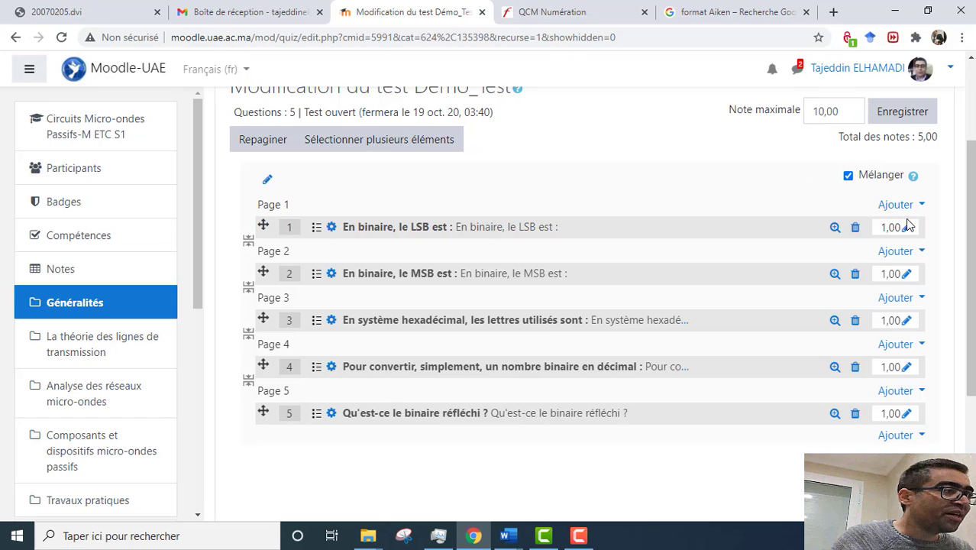
# Step: Set the marks of questions 1, 2 and 3 to 2 points each
pyautogui.click(908, 229)
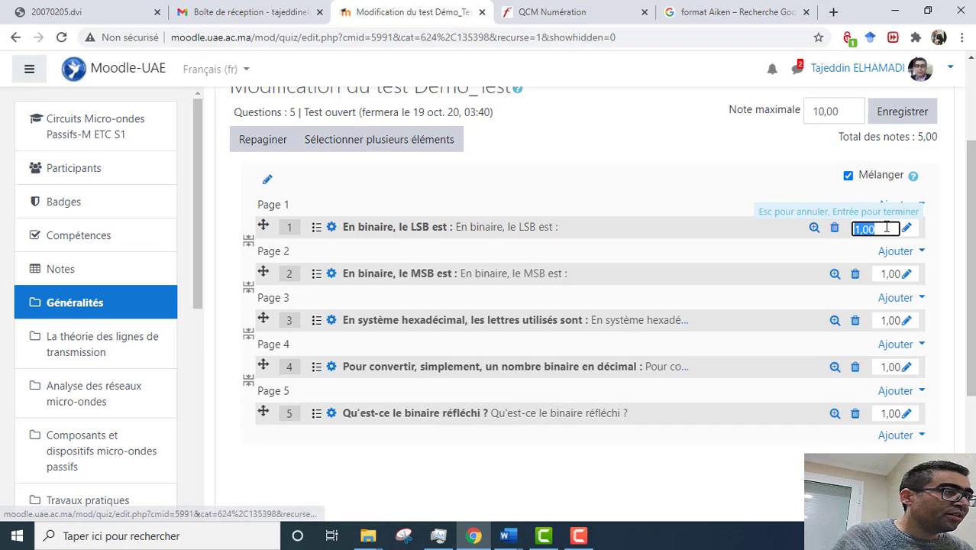
pyautogui.write('2')
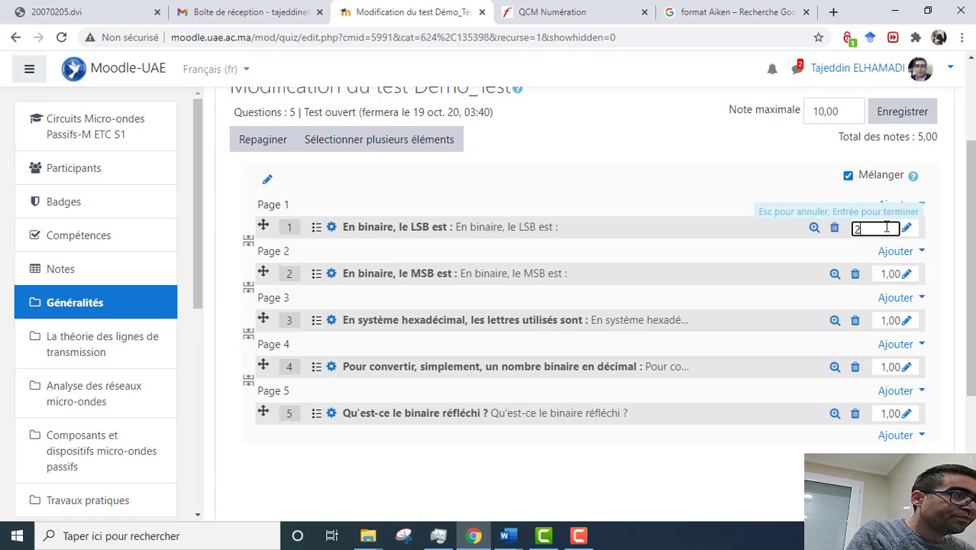
pyautogui.press('Return')
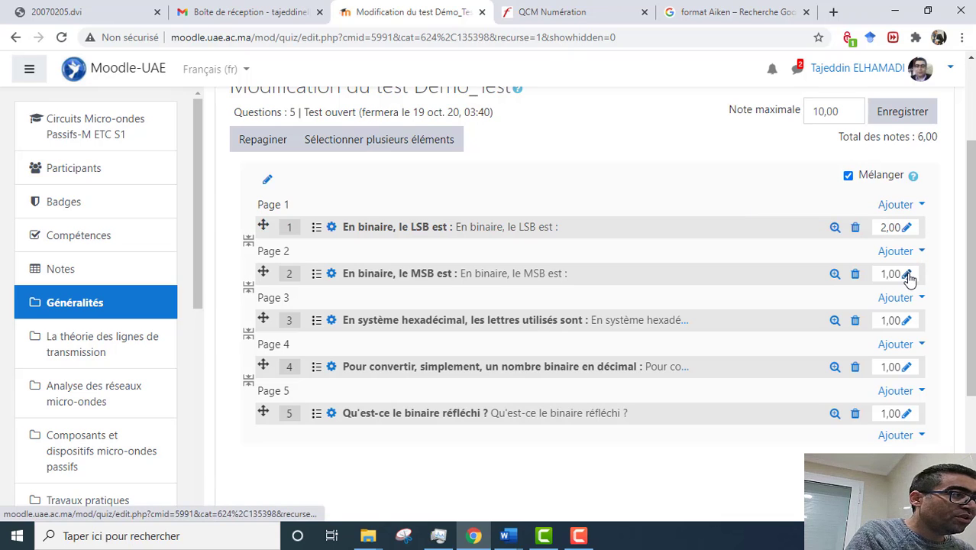
pyautogui.click(908, 276)
pyautogui.write('2')
pyautogui.press('Return')
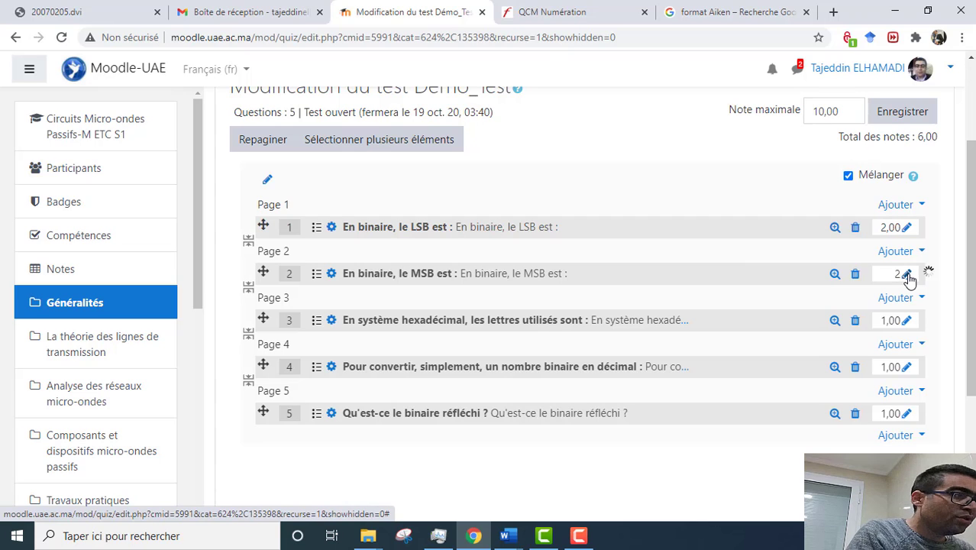
pyautogui.click(907, 321)
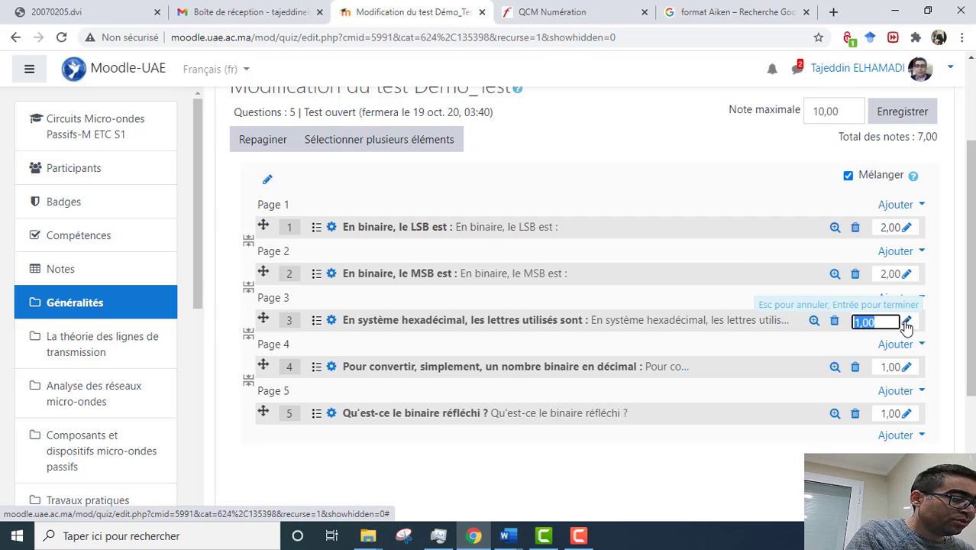
pyautogui.write('2')
pyautogui.press('Return')
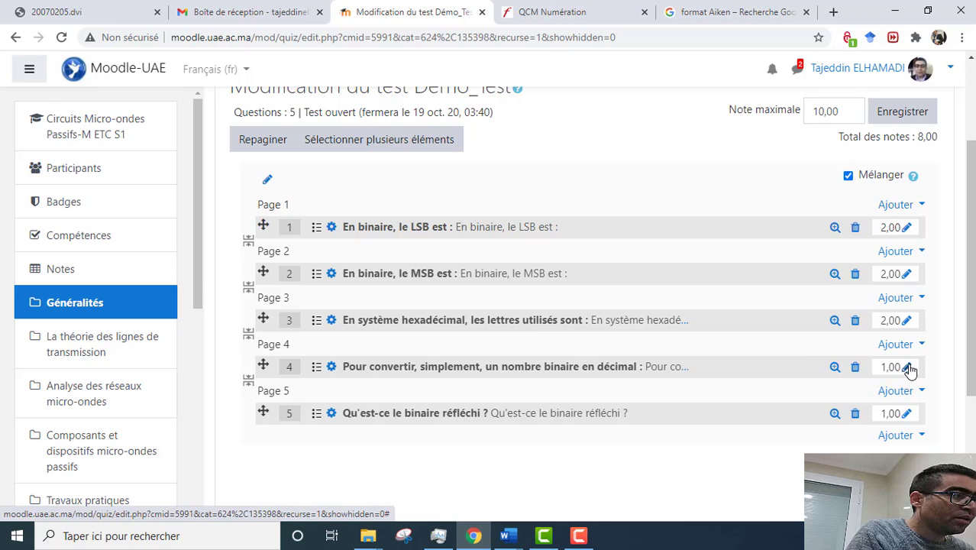
# Step: Set questions 4 and 5 to 2 points each and save, totalling 10,00
pyautogui.click(908, 368)
pyautogui.write('2')
pyautogui.press('Return')
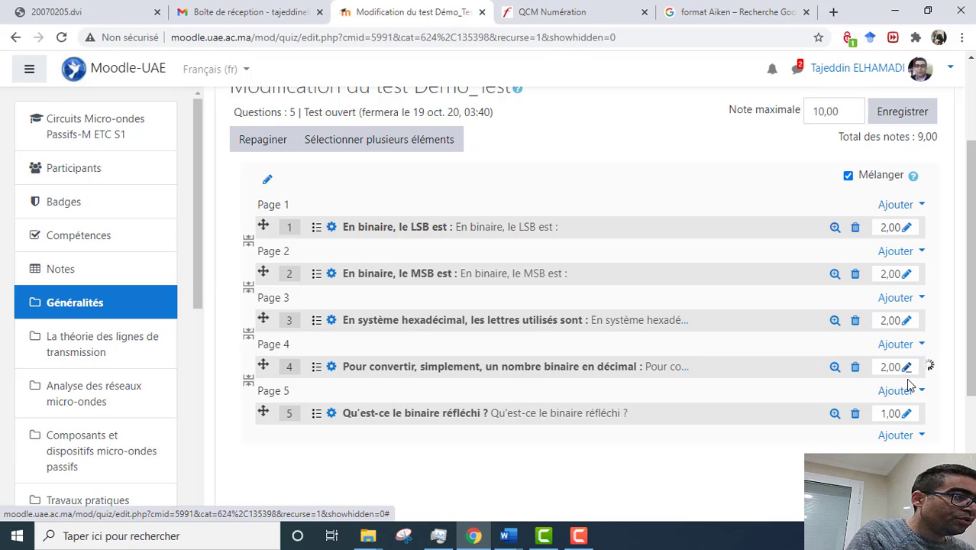
pyautogui.click(907, 413)
pyautogui.write('2')
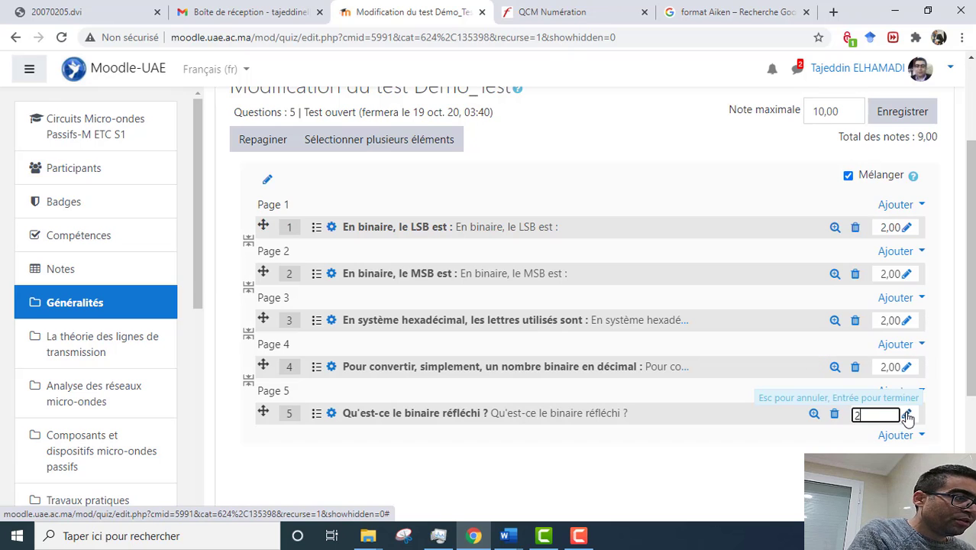
pyautogui.press('Return')
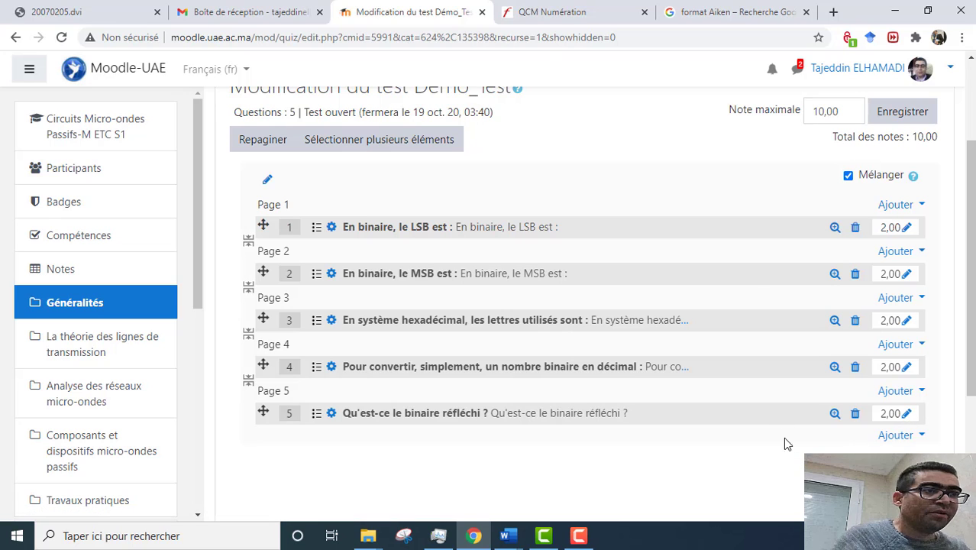
pyautogui.scroll(2, 753, 294)
pyautogui.click(920, 260)
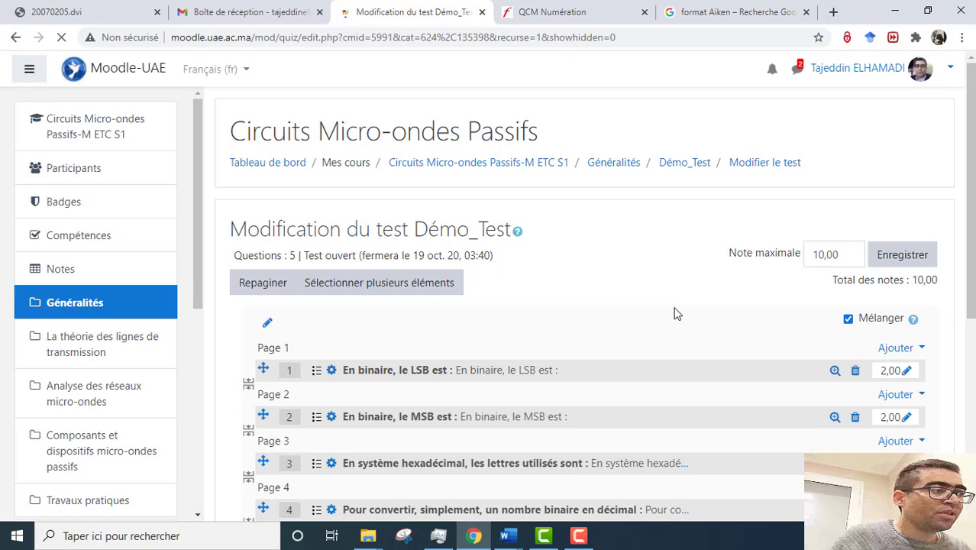
# Step: Return via Généralités to Démo_Test and switch the role to Étudiant
pyautogui.click(622, 164)
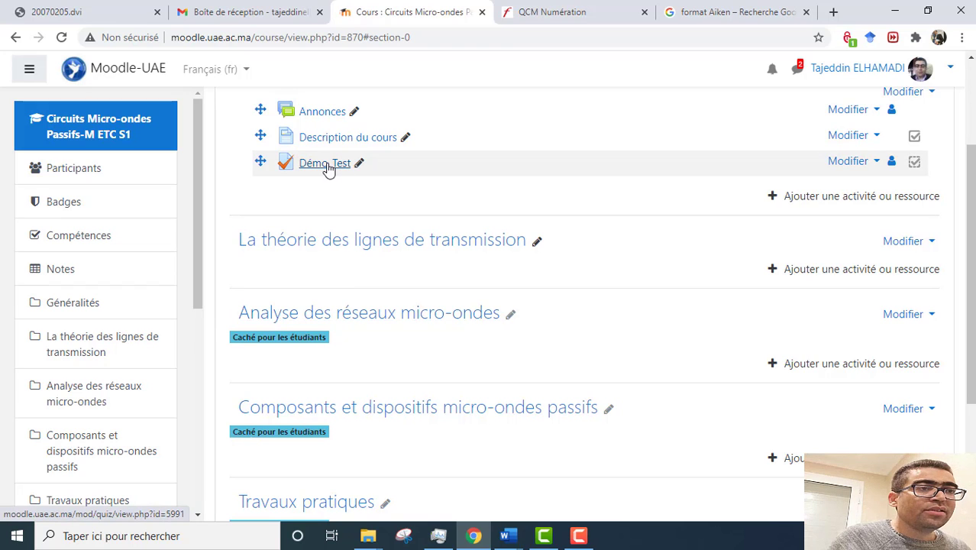
pyautogui.click(326, 163)
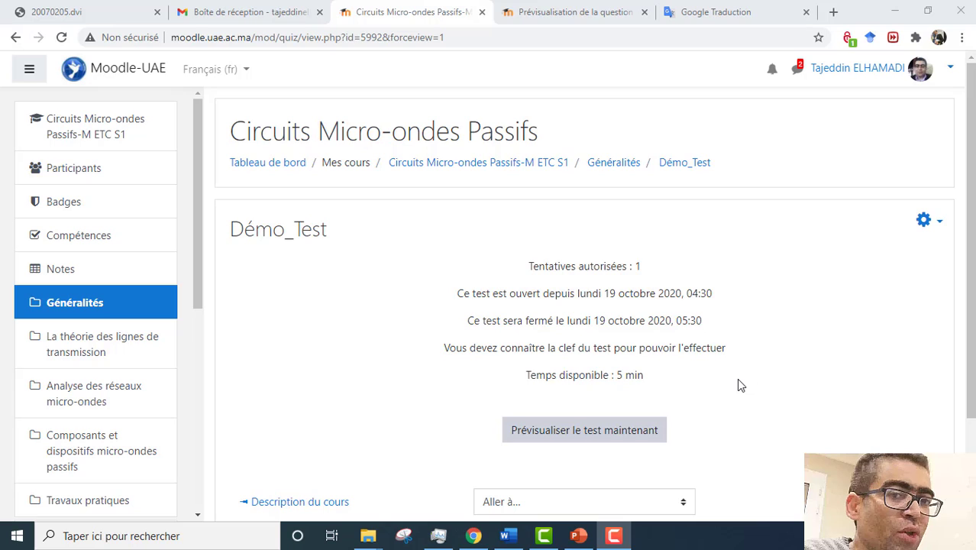
pyautogui.click(945, 70)
pyautogui.click(872, 255)
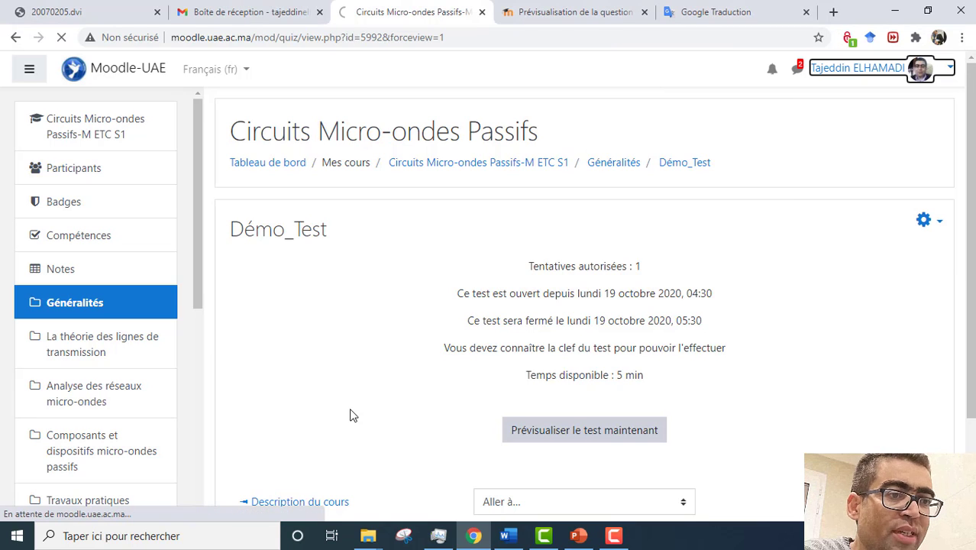
pyautogui.click(272, 368)
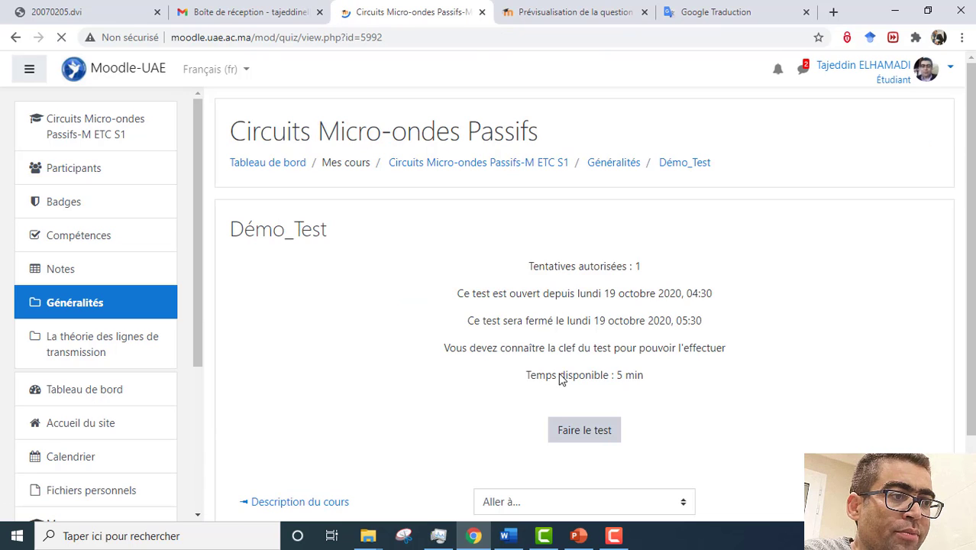
# Step: Click Faire le test, enter the quiz password, and start the timed attempt
pyautogui.click(590, 432)
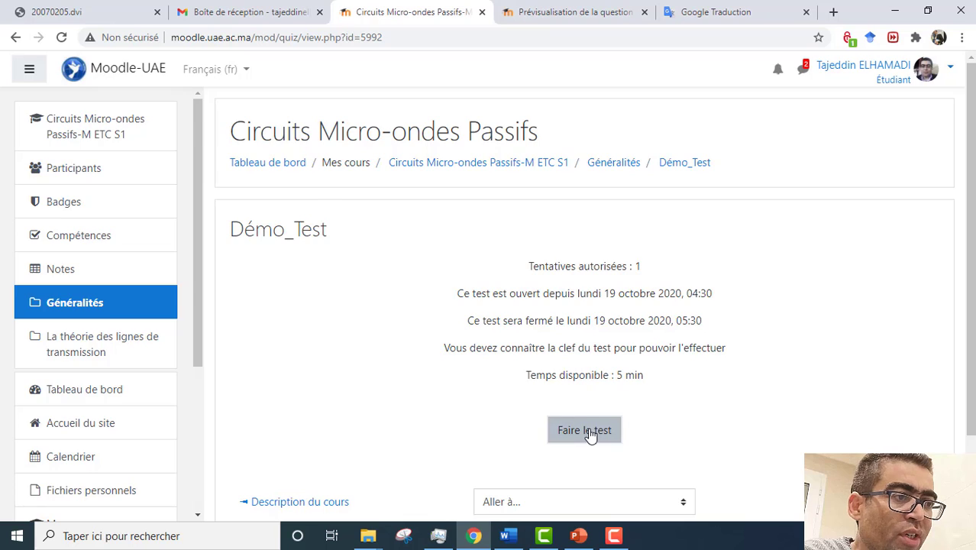
pyautogui.click(497, 254)
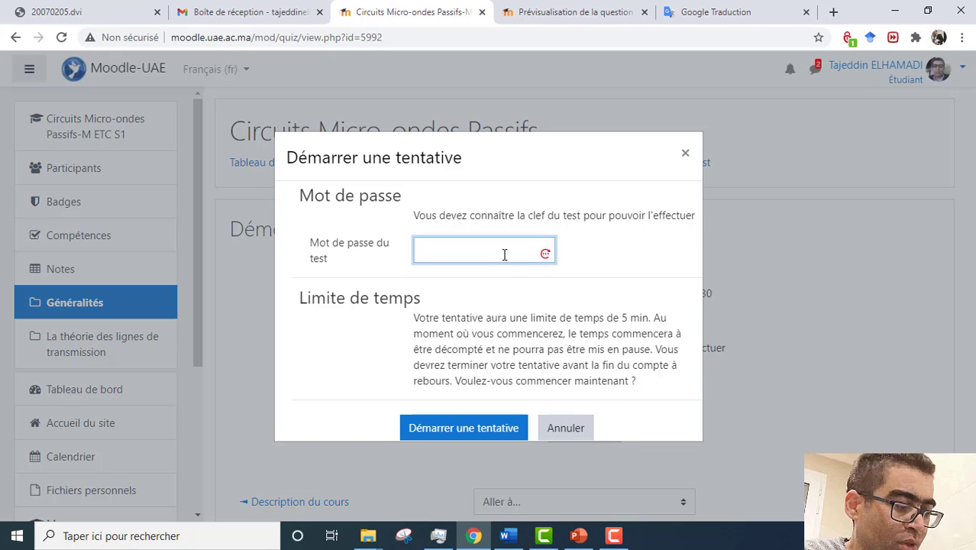
pyautogui.write('de')
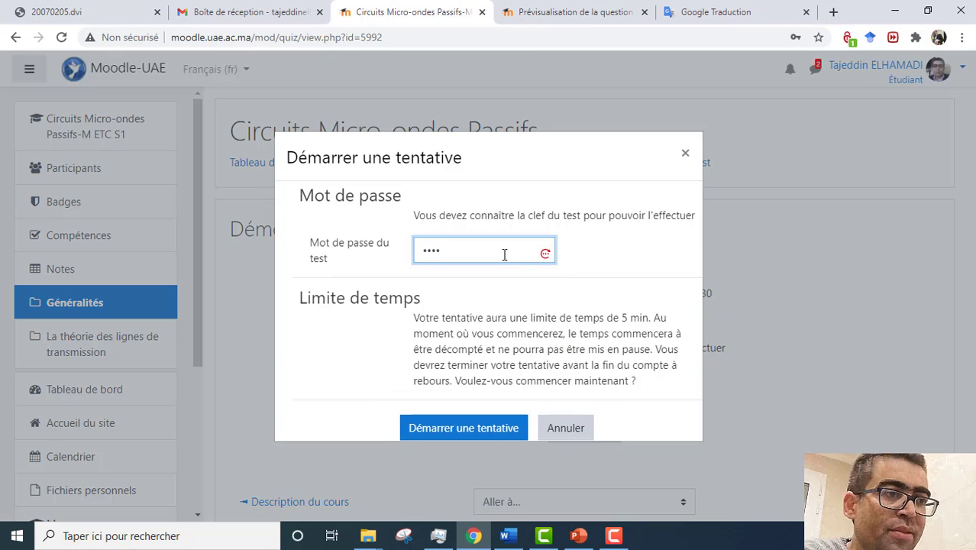
pyautogui.click(467, 428)
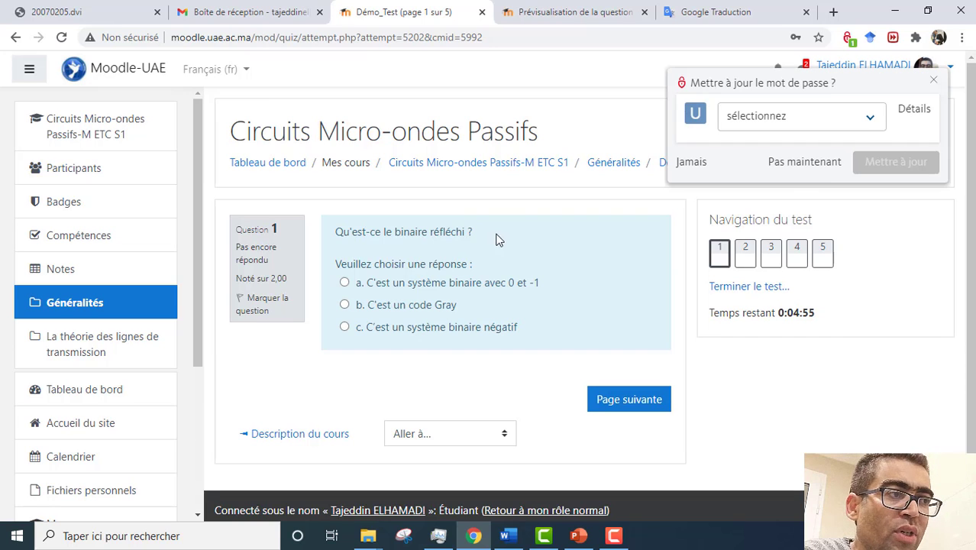
# Step: Dismiss Chrome's password prompt and answer questions 1–3: code Gray, A à F, powers of 2
pyautogui.click(806, 162)
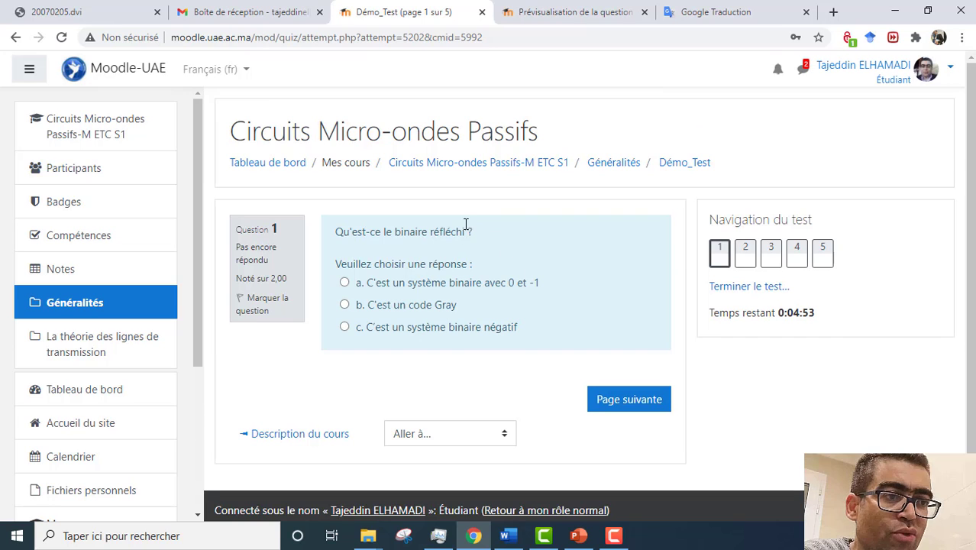
pyautogui.click(440, 305)
pyautogui.click(625, 416)
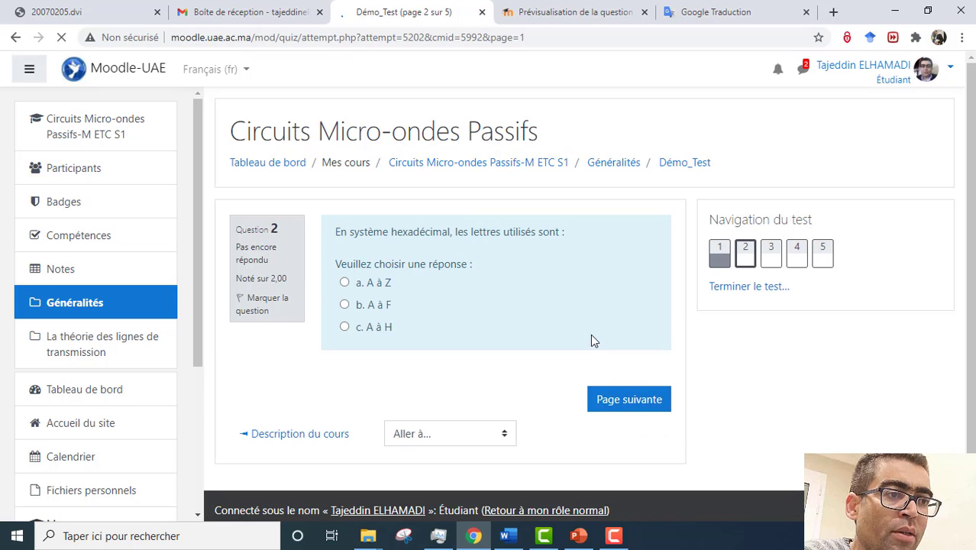
pyautogui.click(386, 310)
pyautogui.click(625, 432)
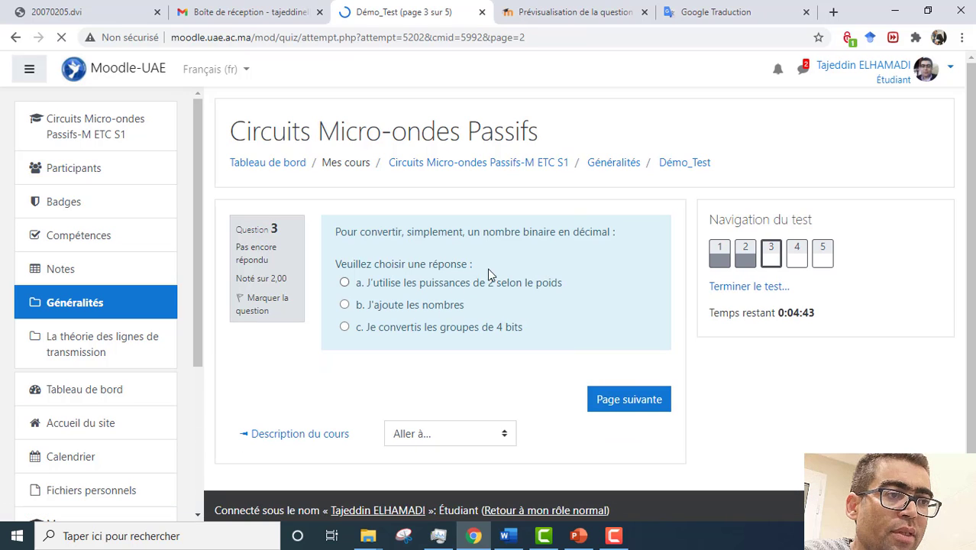
pyautogui.click(498, 284)
pyautogui.click(627, 420)
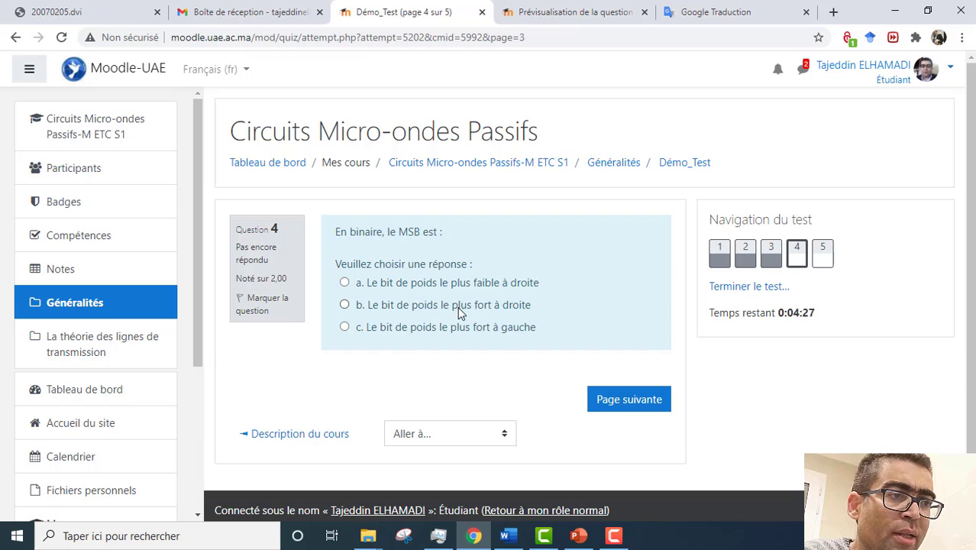
# Step: Answer MSB leftmost heaviest and LSB rightmost lightest, then finish the test
pyautogui.click(494, 328)
pyautogui.click(650, 429)
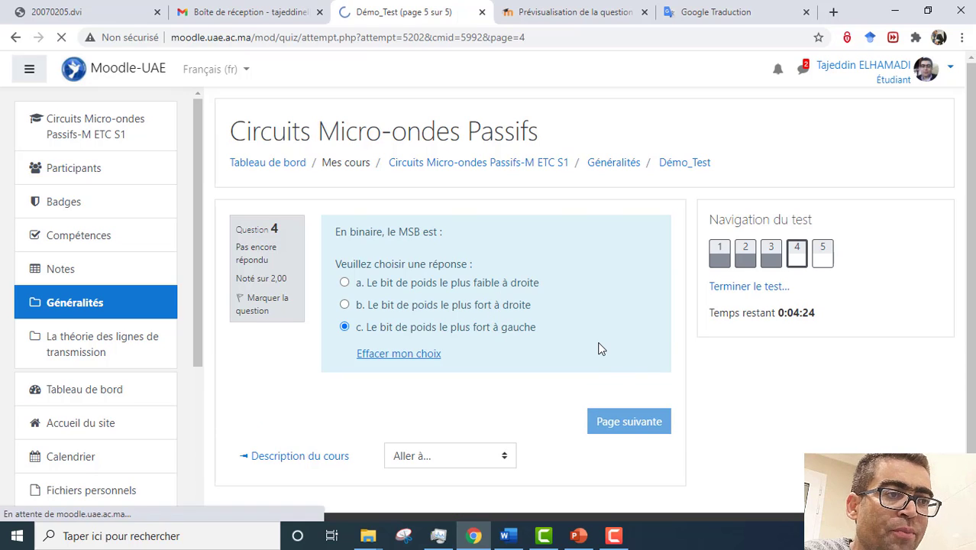
pyautogui.click(494, 309)
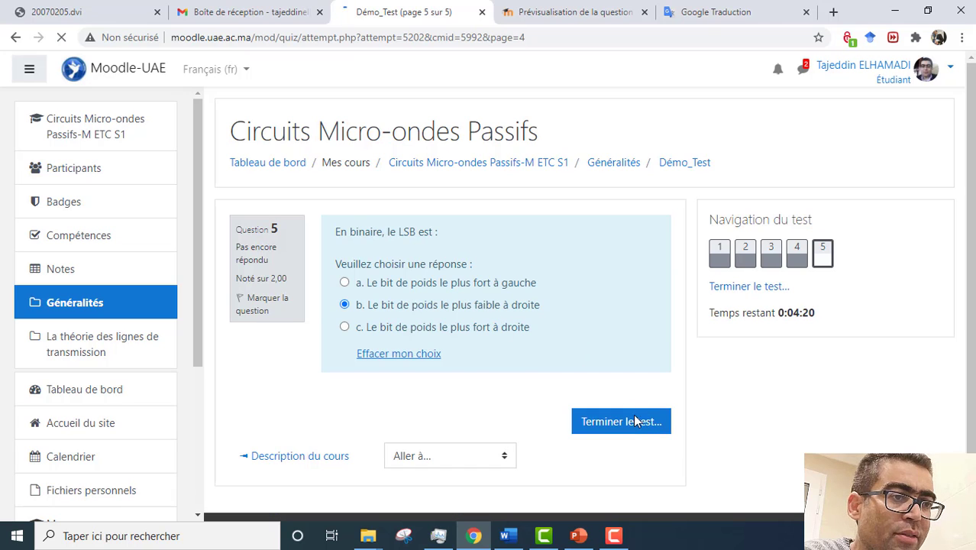
pyautogui.click(628, 420)
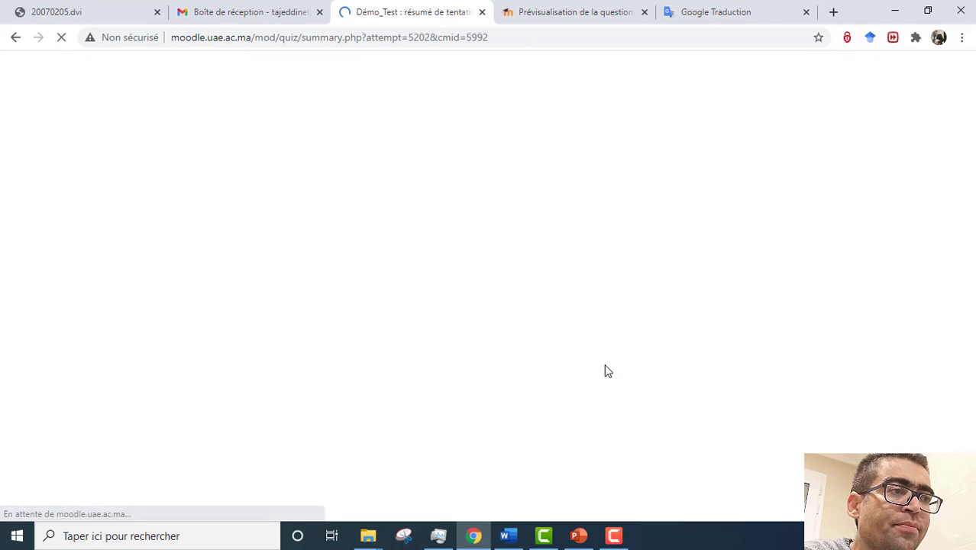
# Step: Submit all answers, confirm, and review the 10,00 sur 10,00 result
pyautogui.scroll(-2, 609, 340)
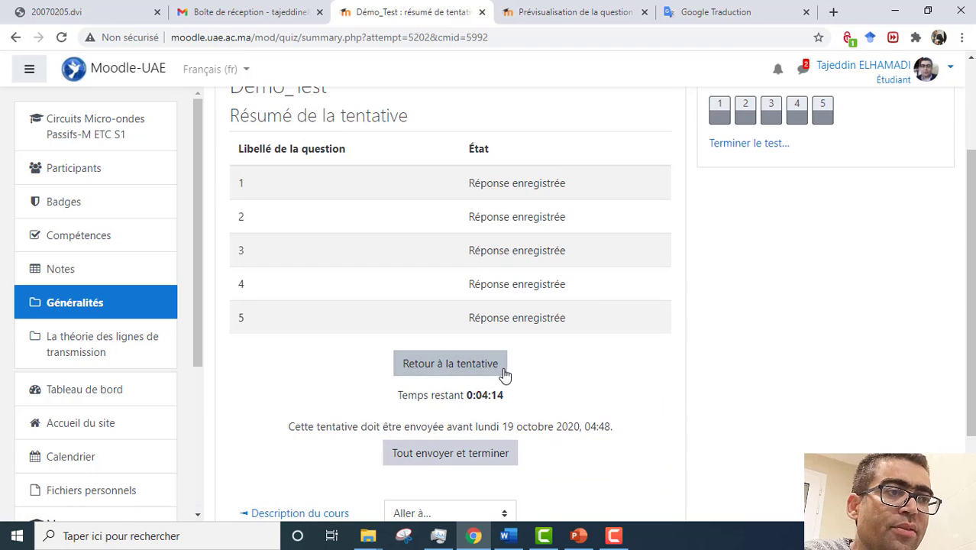
pyautogui.scroll(-1, 562, 264)
pyautogui.scroll(-1, 535, 305)
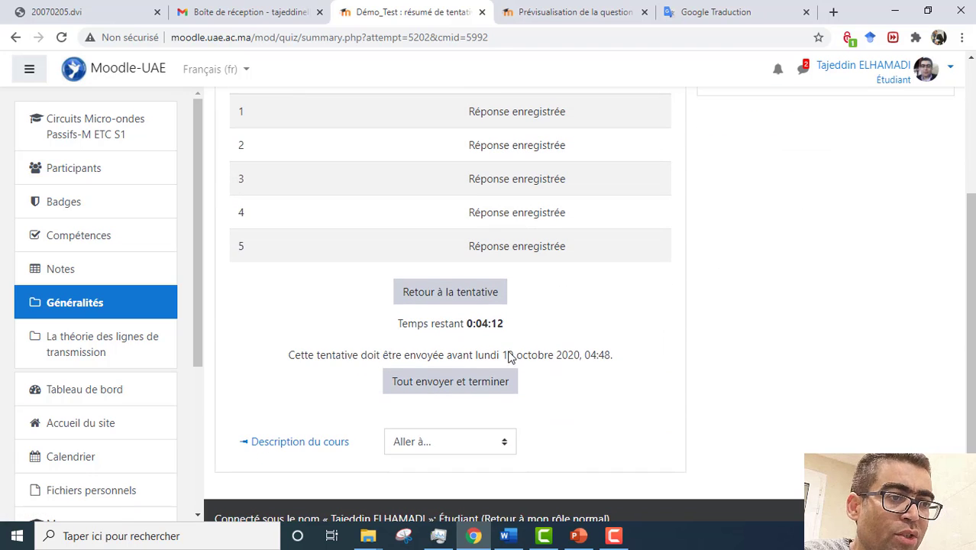
pyautogui.click(485, 386)
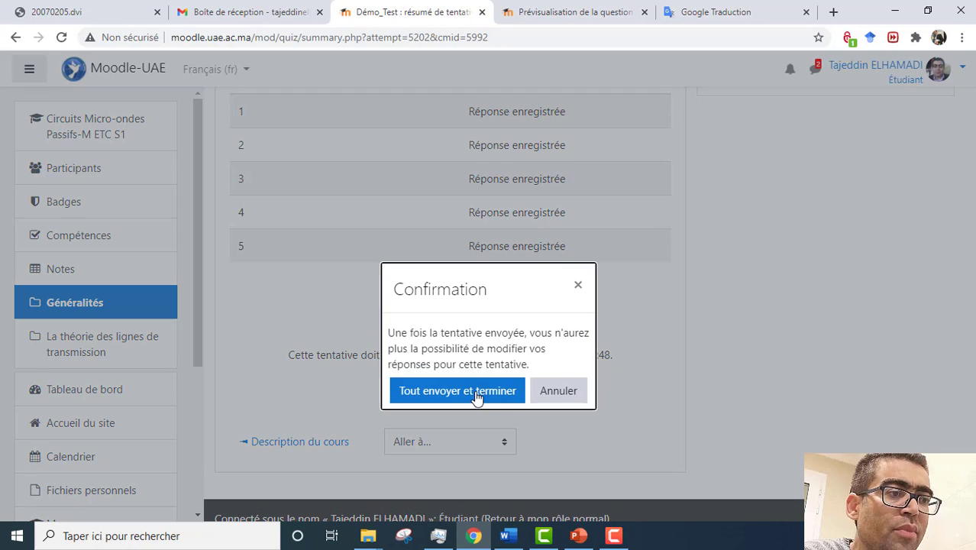
pyautogui.click(472, 393)
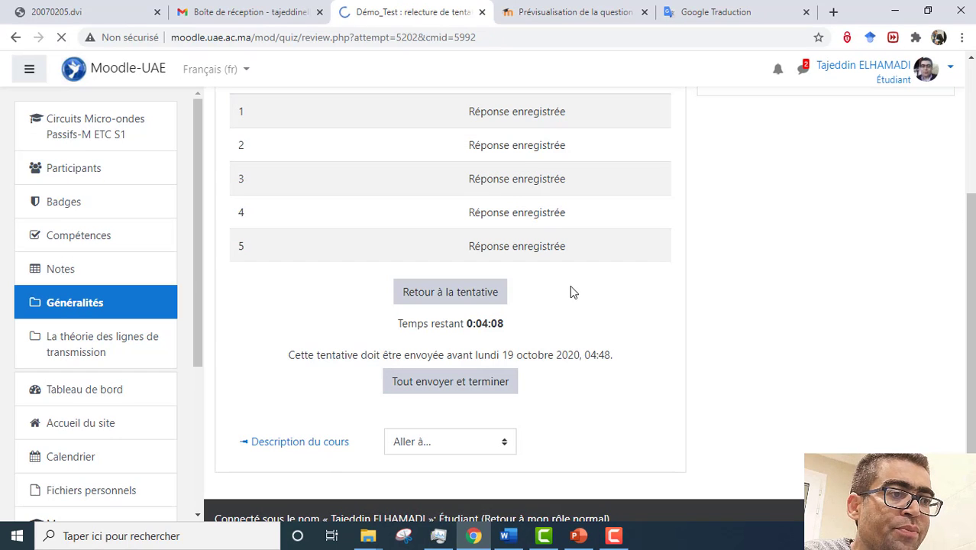
pyautogui.scroll(-10, 575, 301)
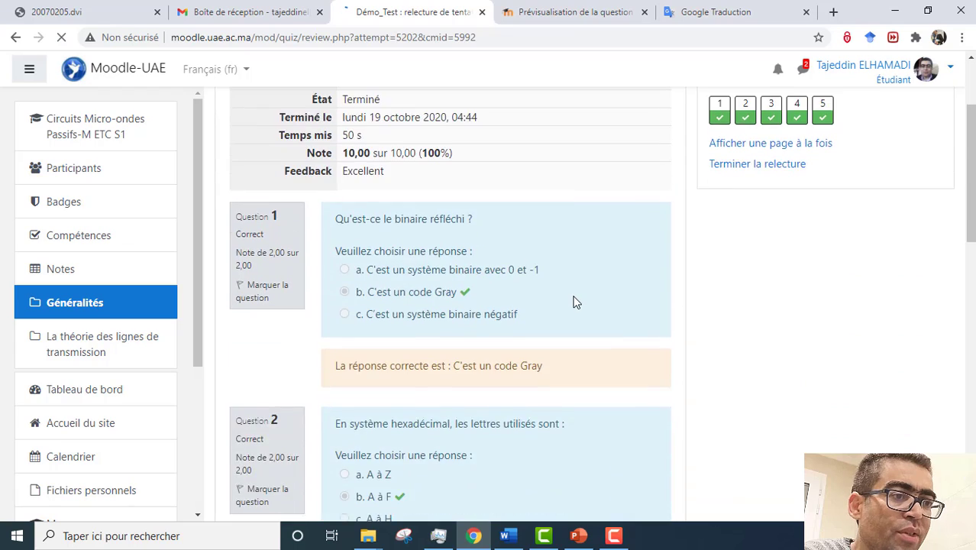
pyautogui.scroll(-2, 575, 302)
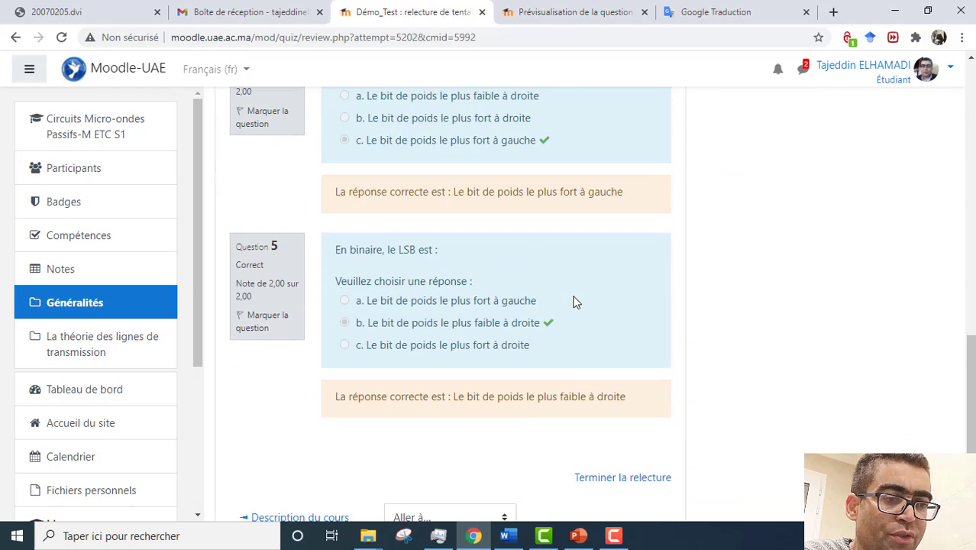
pyautogui.scroll(12, 575, 302)
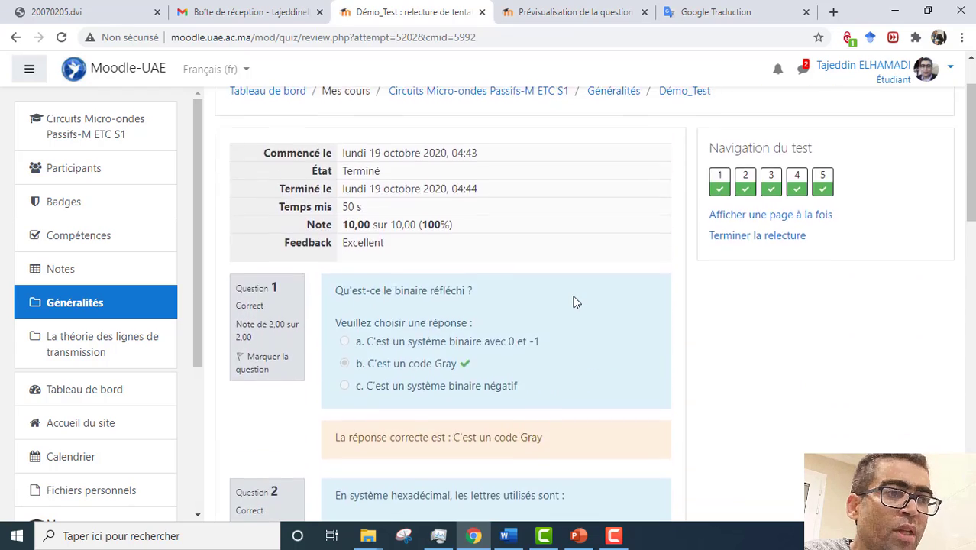